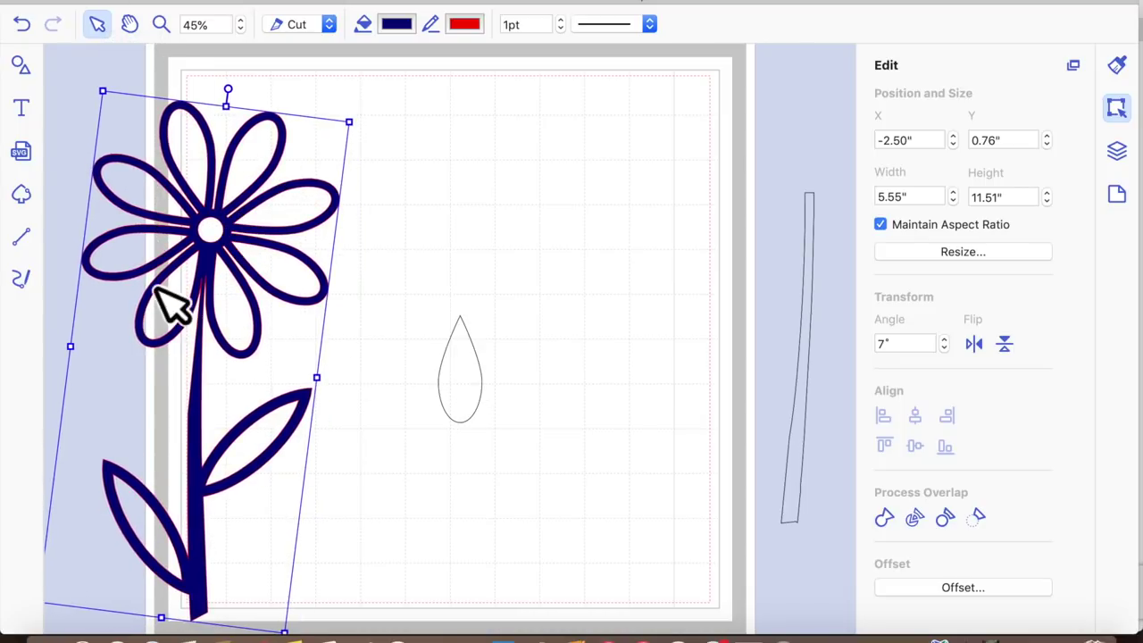
Add a teardrop from the basic shapes to the upper part of the mat, about 2.69" wide and 3.94" high.
click(28, 67)
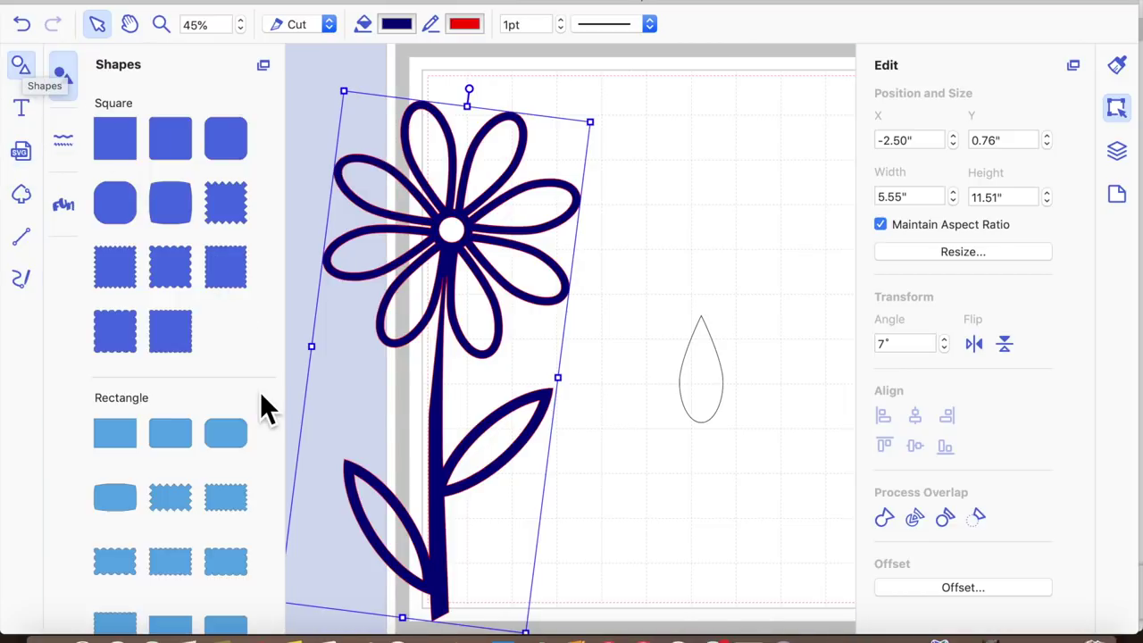
scroll(260, 395, down, 15)
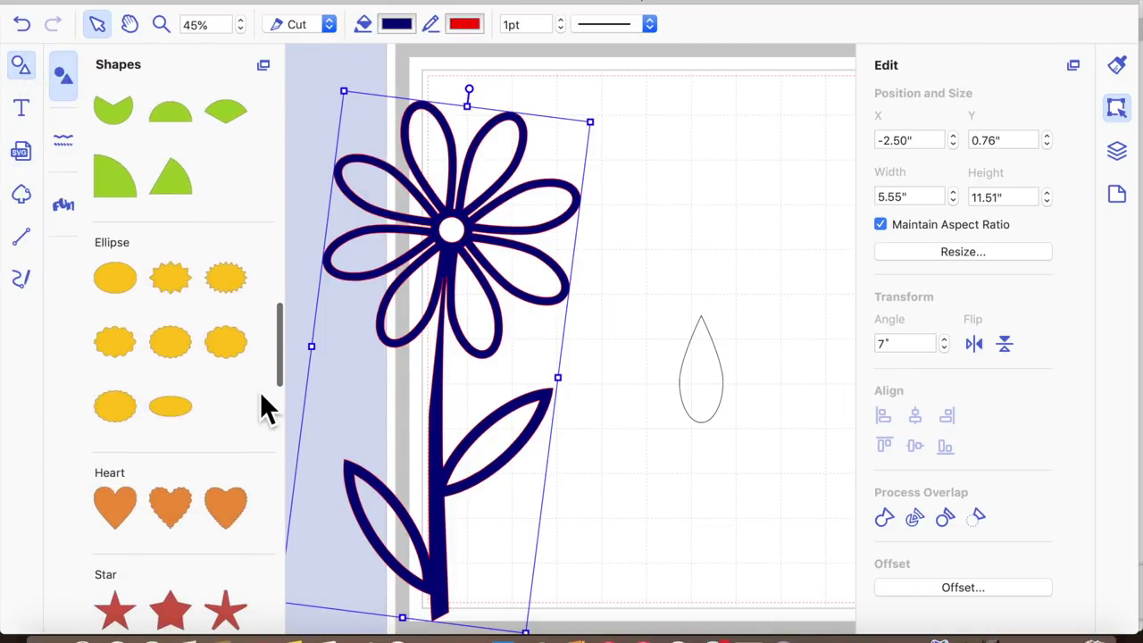
scroll(266, 410, down, 15)
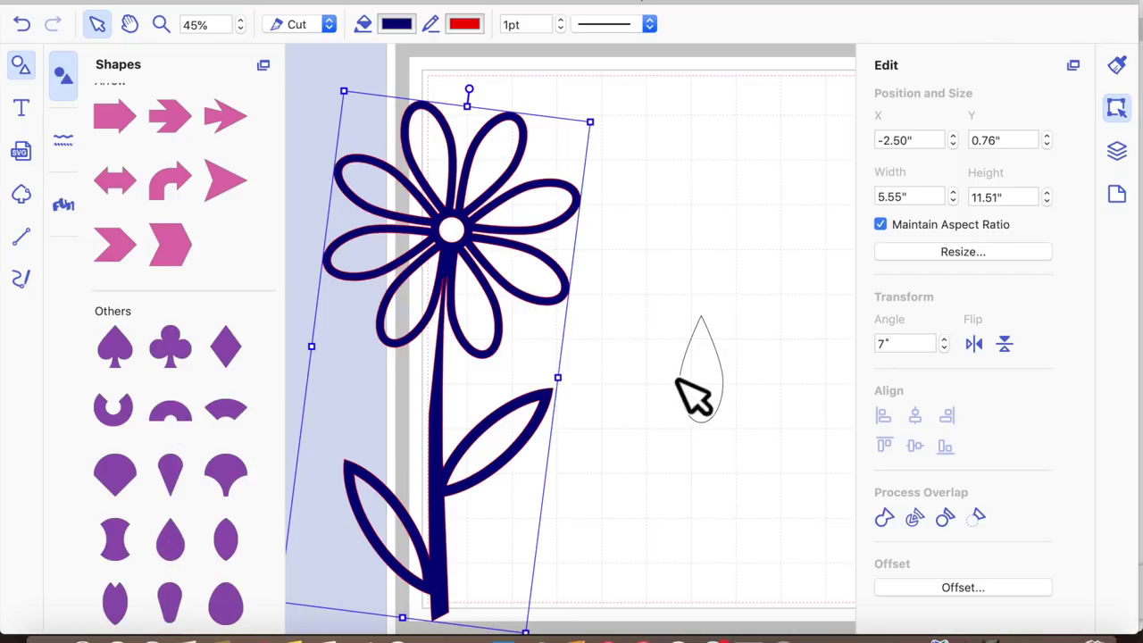
click(647, 367)
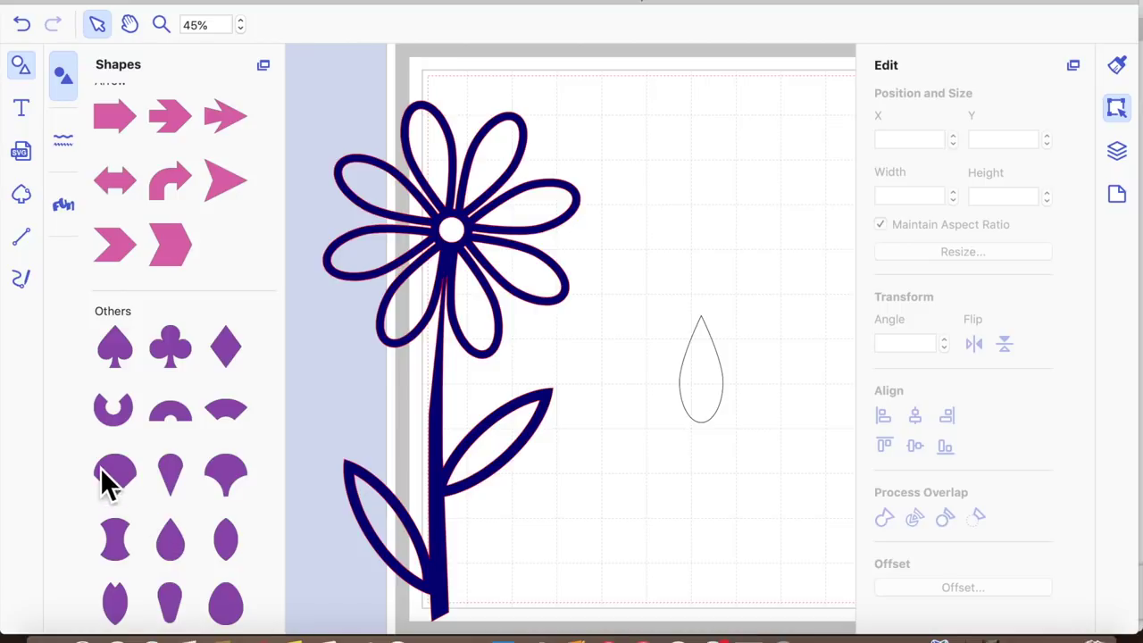
drag(192, 547, 635, 217)
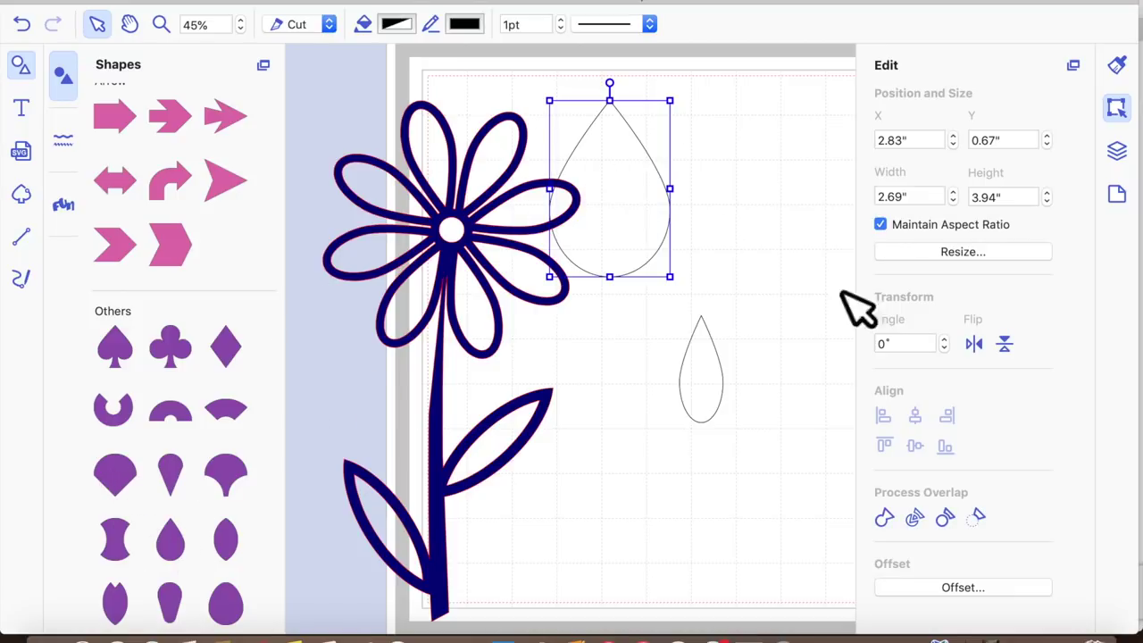
Resize the existing small teardrop to 1" wide and 2.5" high, with its aspect ratio unlocked for the height.
click(731, 402)
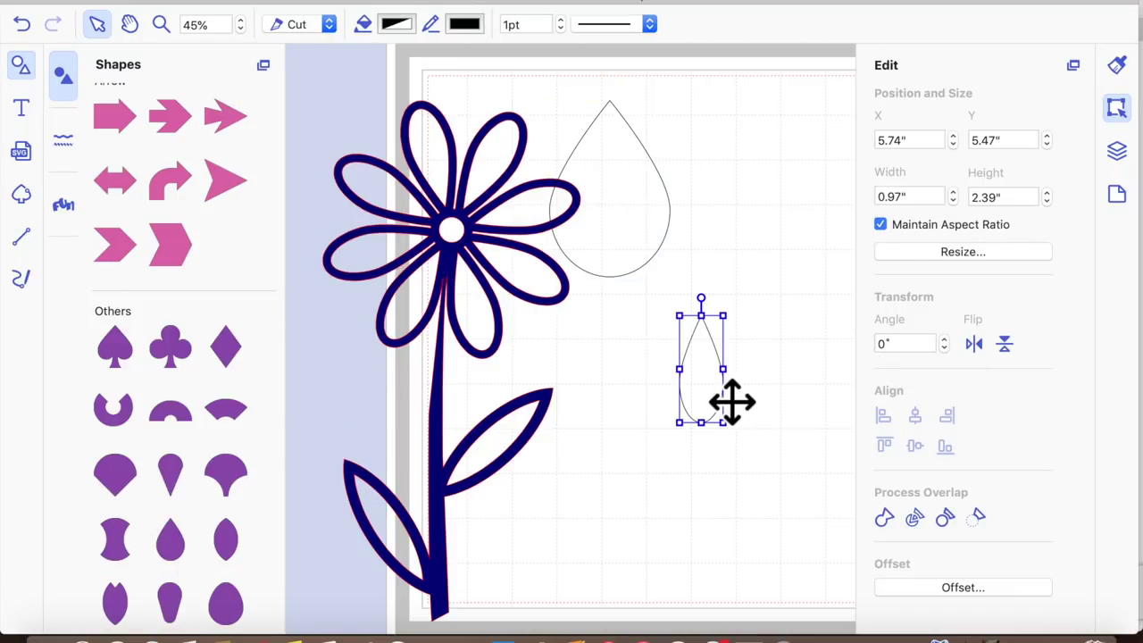
click(907, 198)
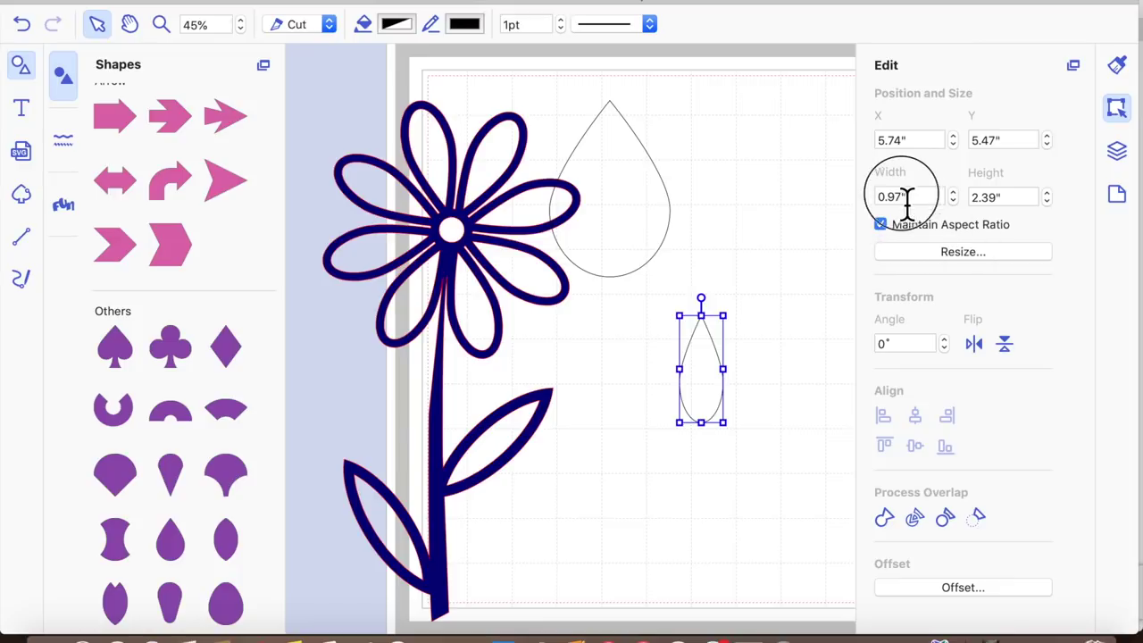
drag(907, 198, 883, 225)
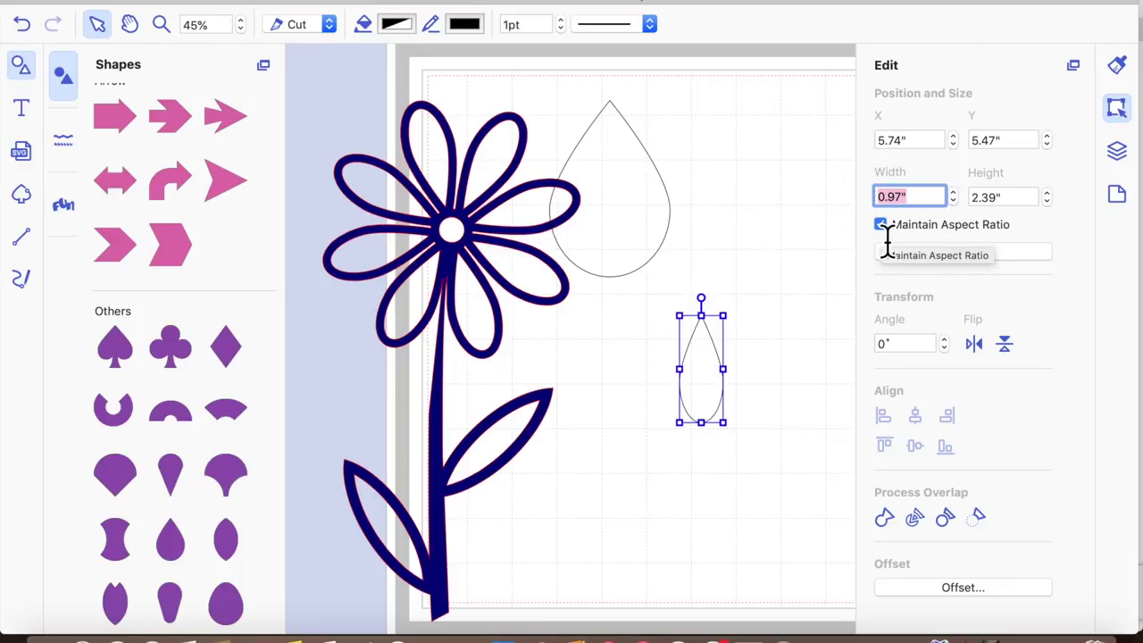
text(1)
key(Return)
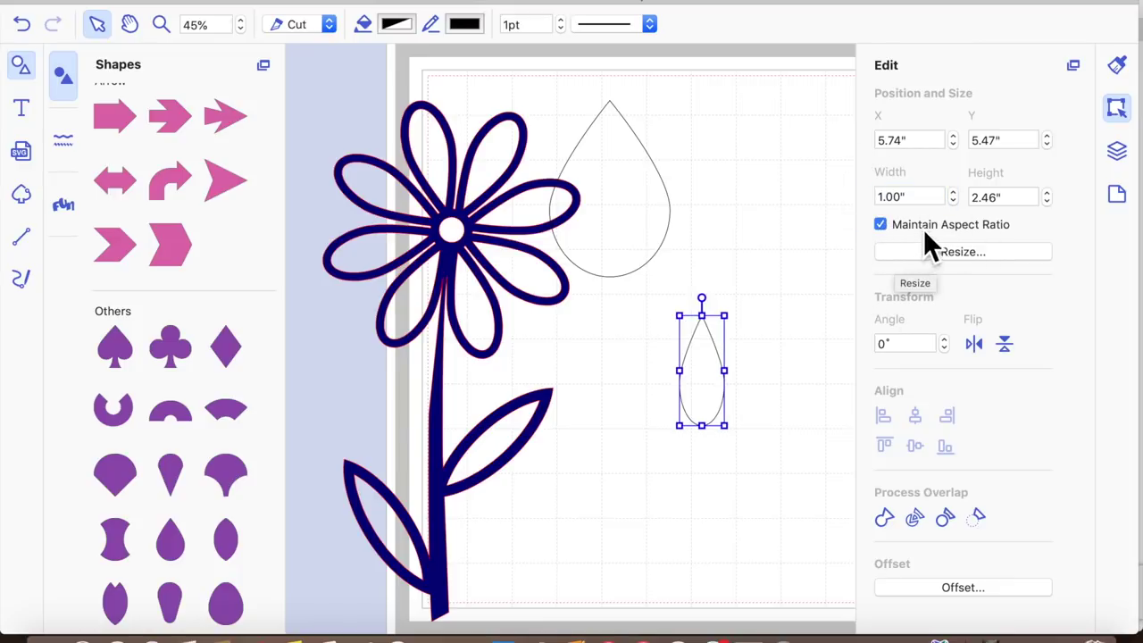
double_click(995, 197)
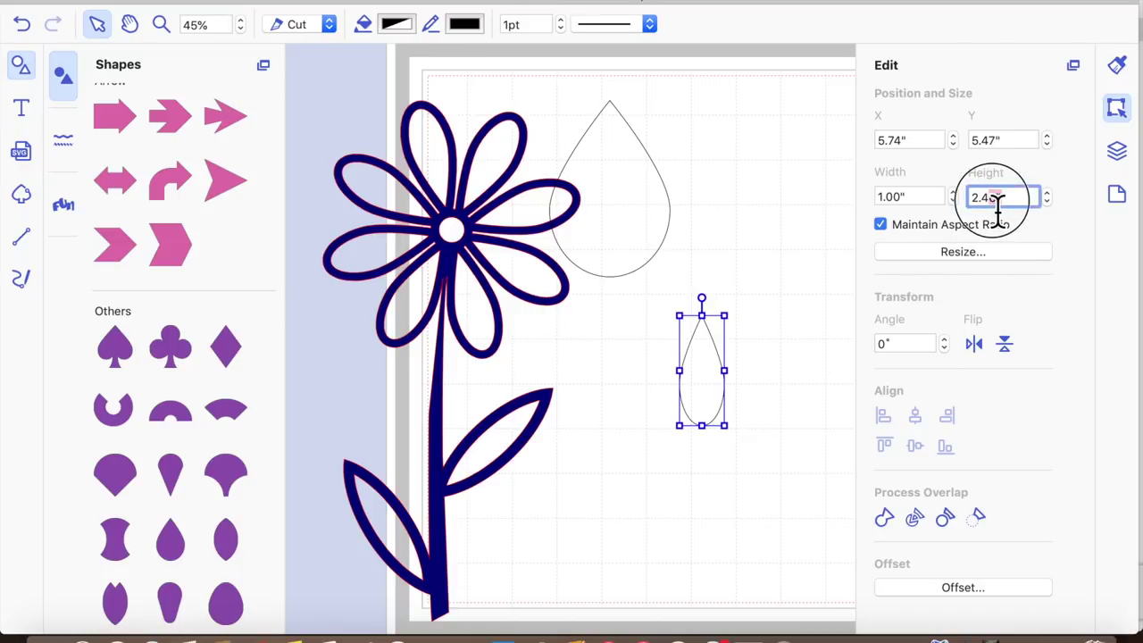
click(887, 227)
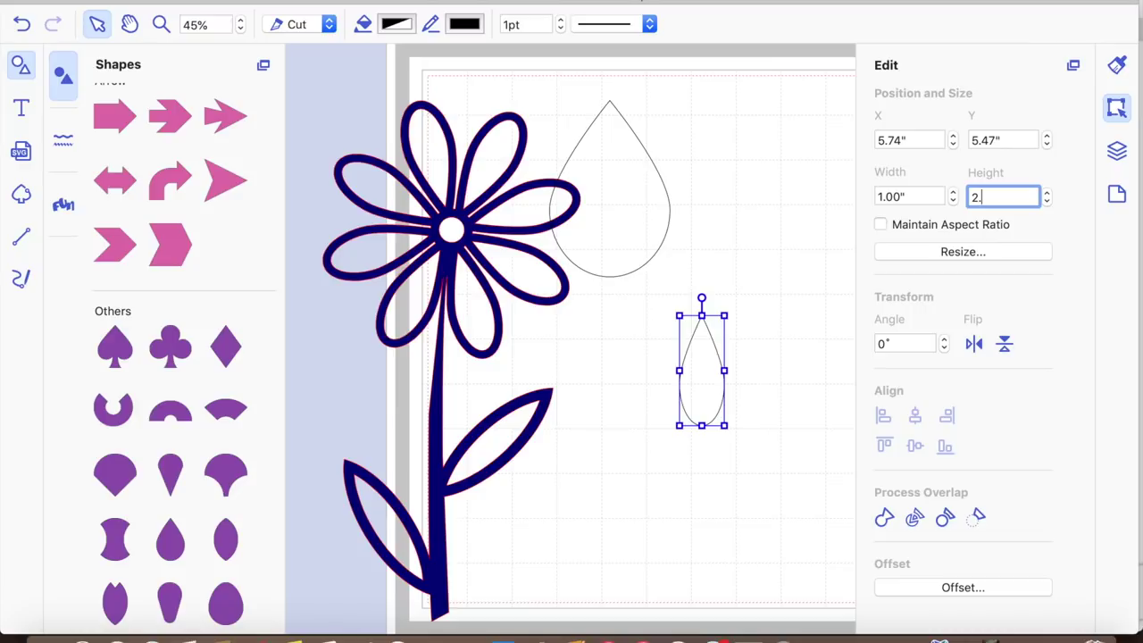
key(Return)
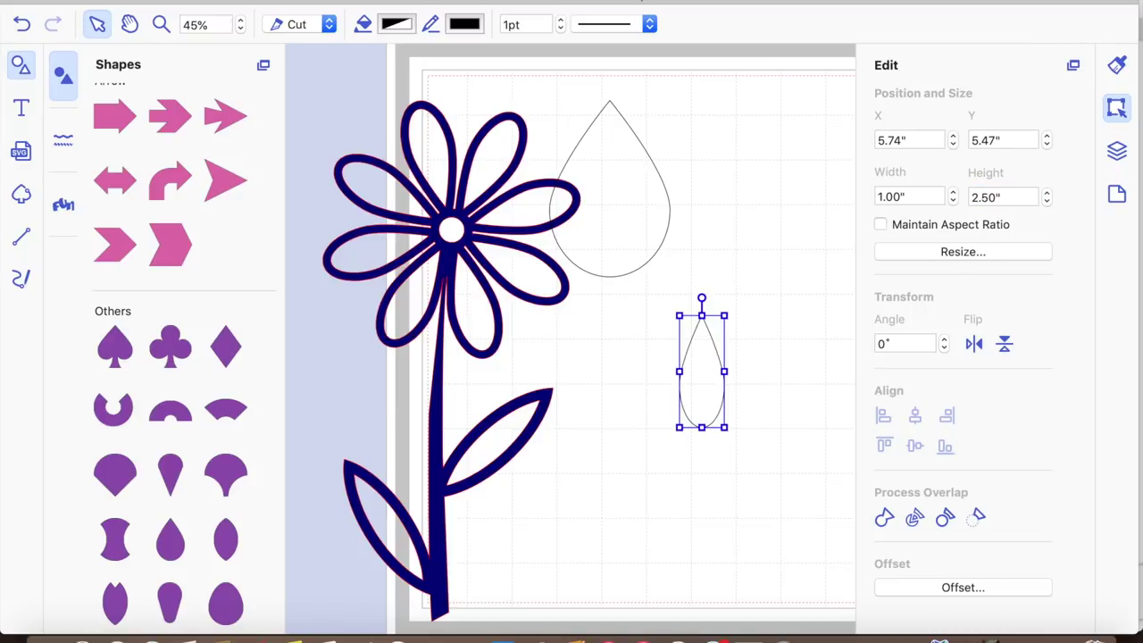
Move the large teardrop clear of the flower and resize it to 1" wide and 2.5" high.
drag(662, 260, 726, 252)
click(881, 198)
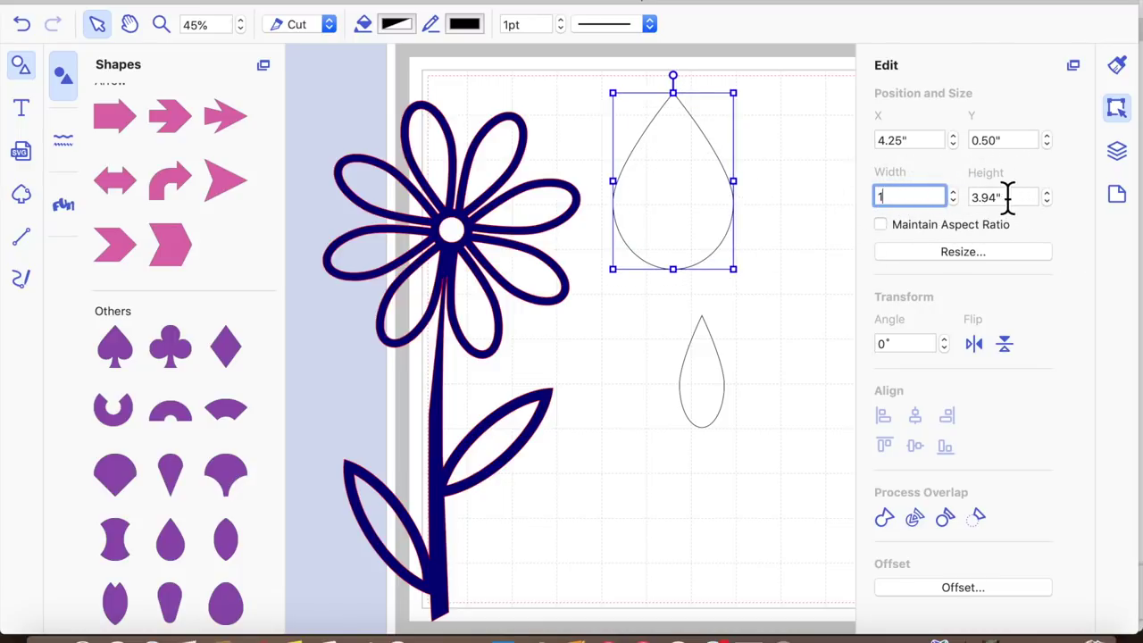
click(1006, 197)
click(1020, 198)
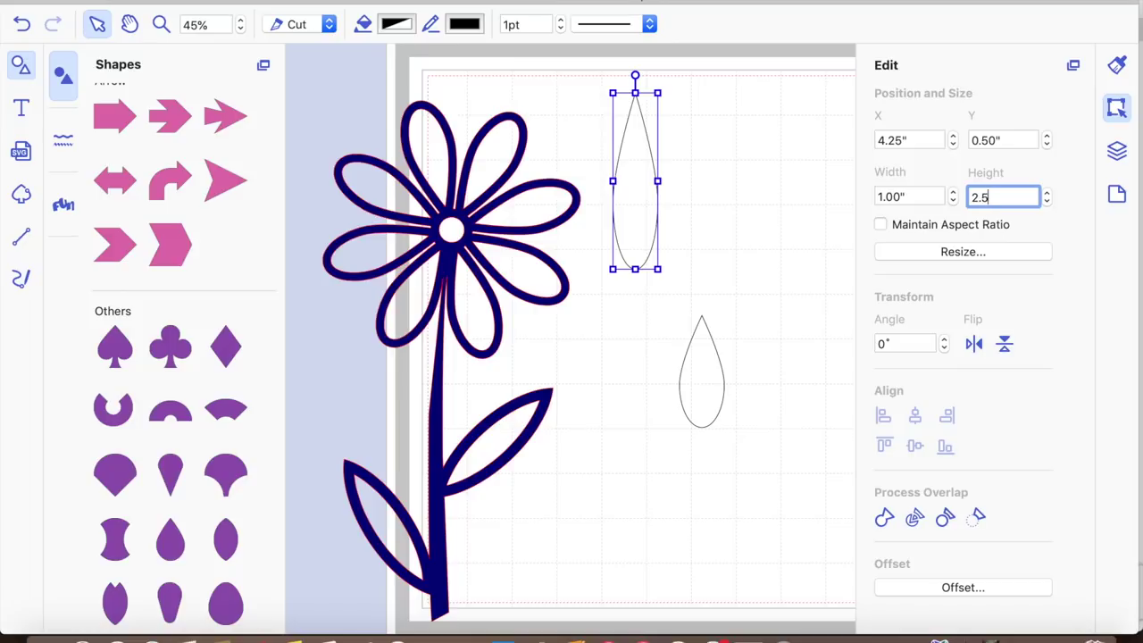
text(2.5)
key(Return)
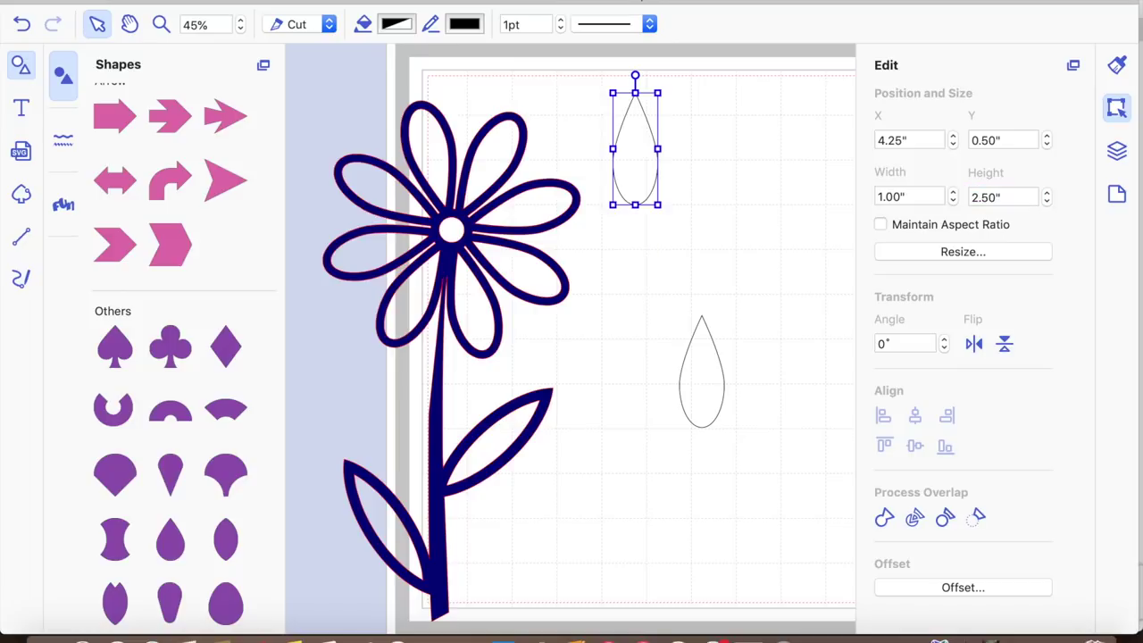
Shift the flower further off the mat's left side and place the lower teardrop near the middle of the mat.
click(716, 376)
drag(716, 375, 720, 360)
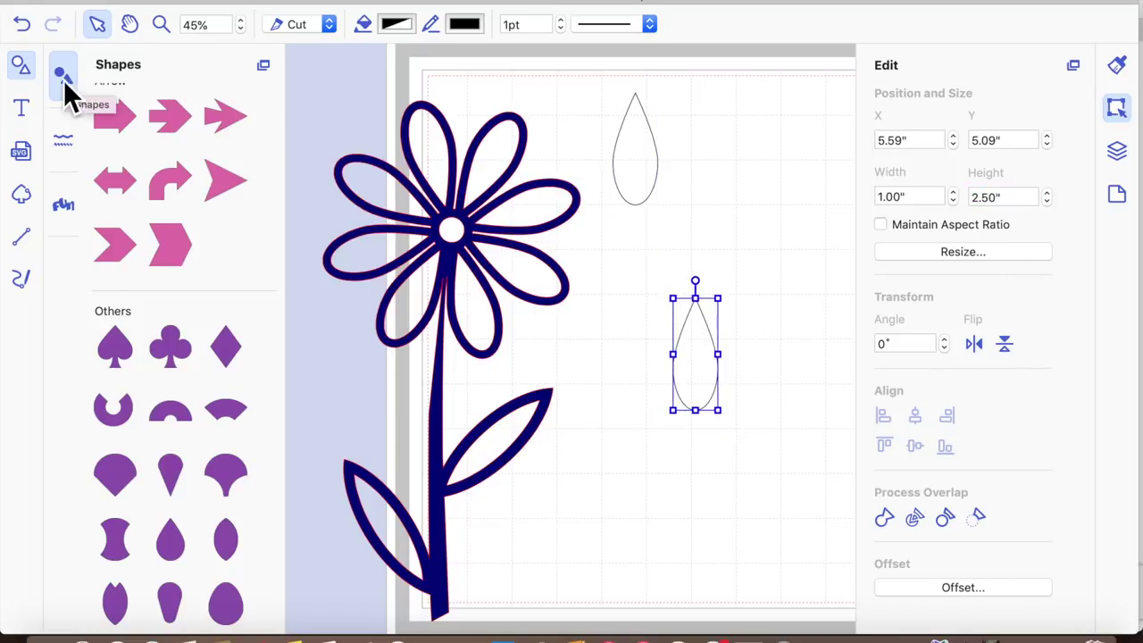
click(21, 66)
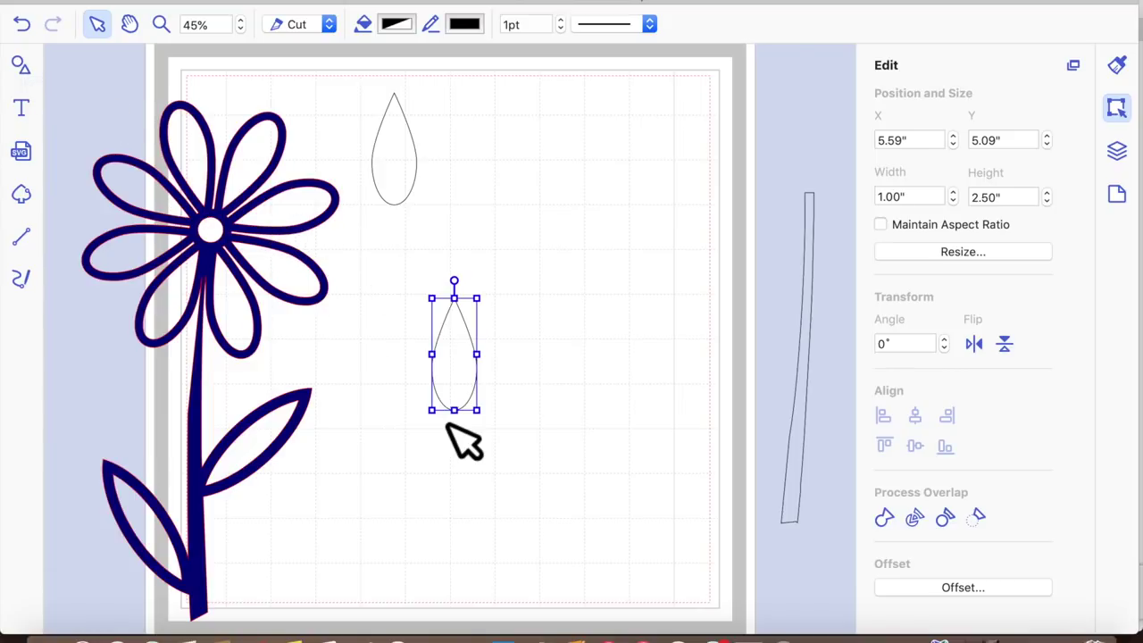
scroll(460, 439, left, 5)
drag(301, 229, 236, 225)
mouse_move(536, 380)
mouse_down()
mouse_move(551, 276)
mouse_move(544, 301)
mouse_move(477, 365)
mouse_move(518, 381)
mouse_up()
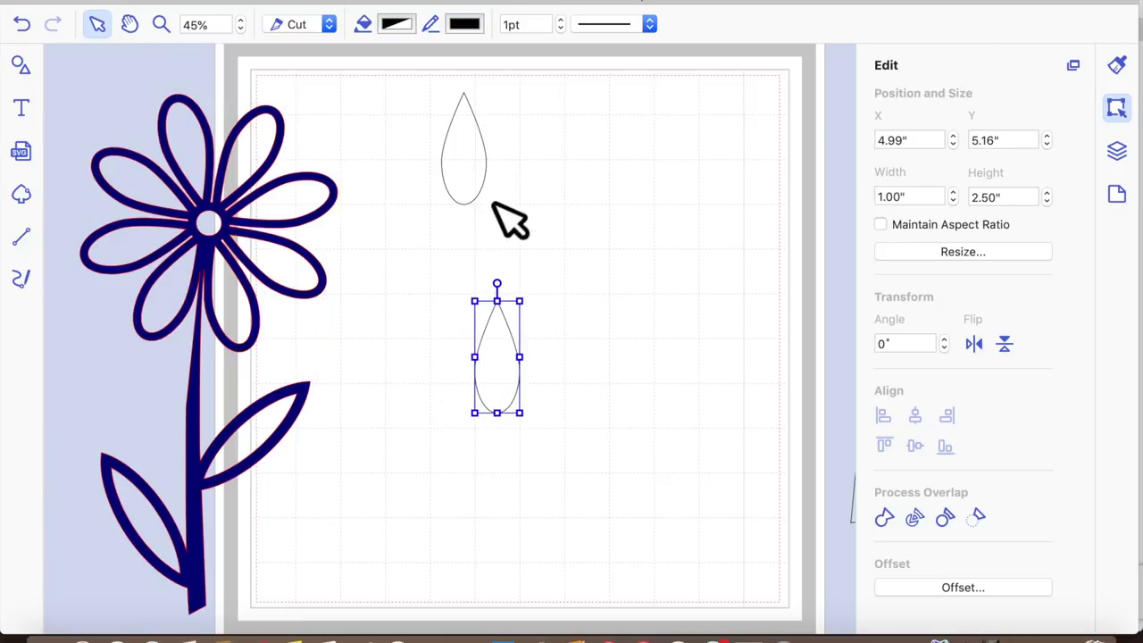
Delete the upper teardrop from the mat.
click(496, 207)
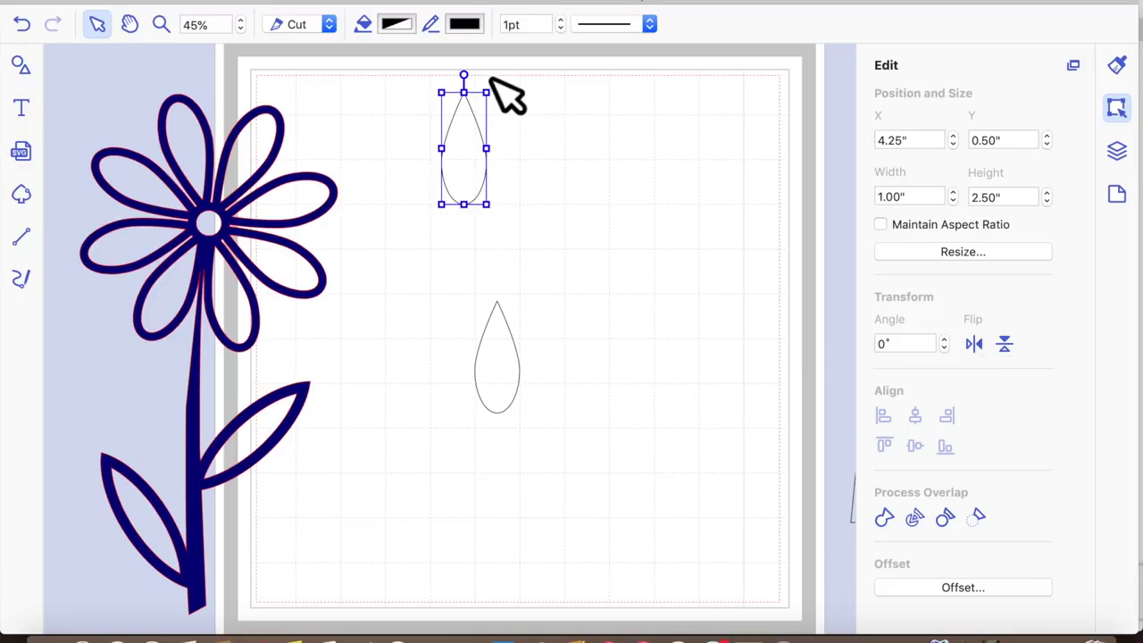
key(Delete)
Create an outward offset line around the teardrop with 0.16" spacing and round corners, leaving the original line as is.
click(527, 377)
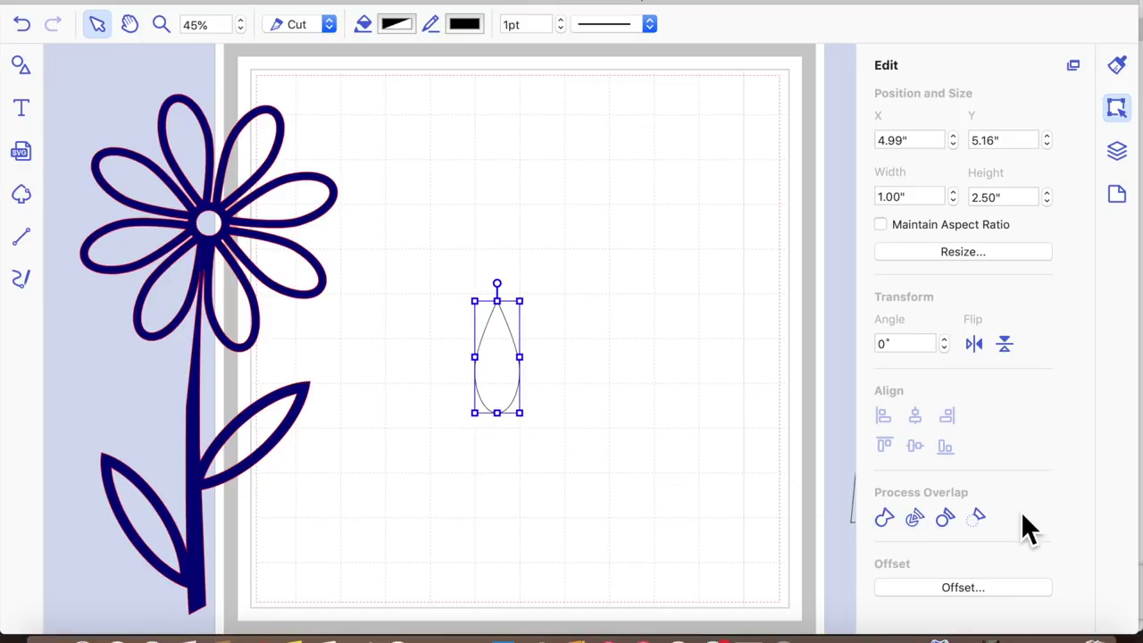
click(988, 587)
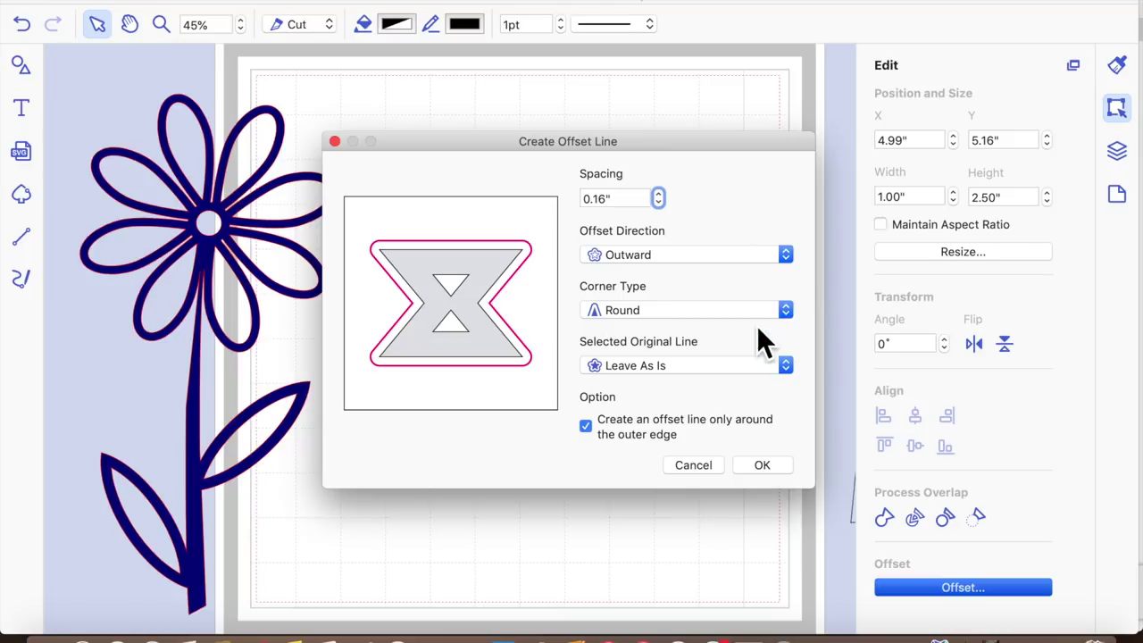
click(786, 467)
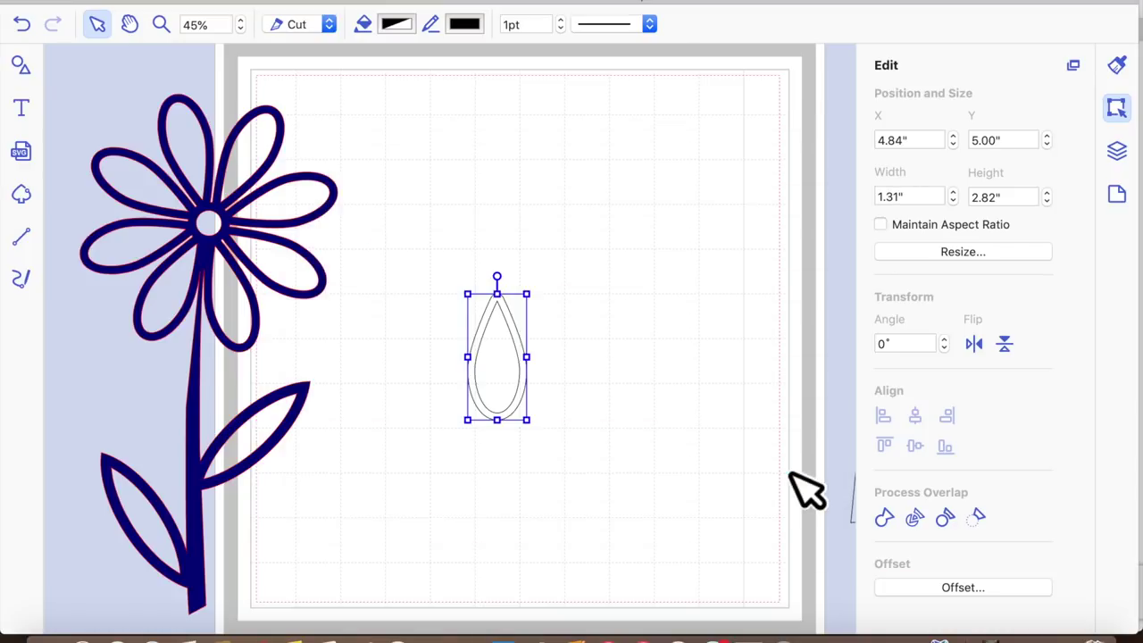
click(552, 427)
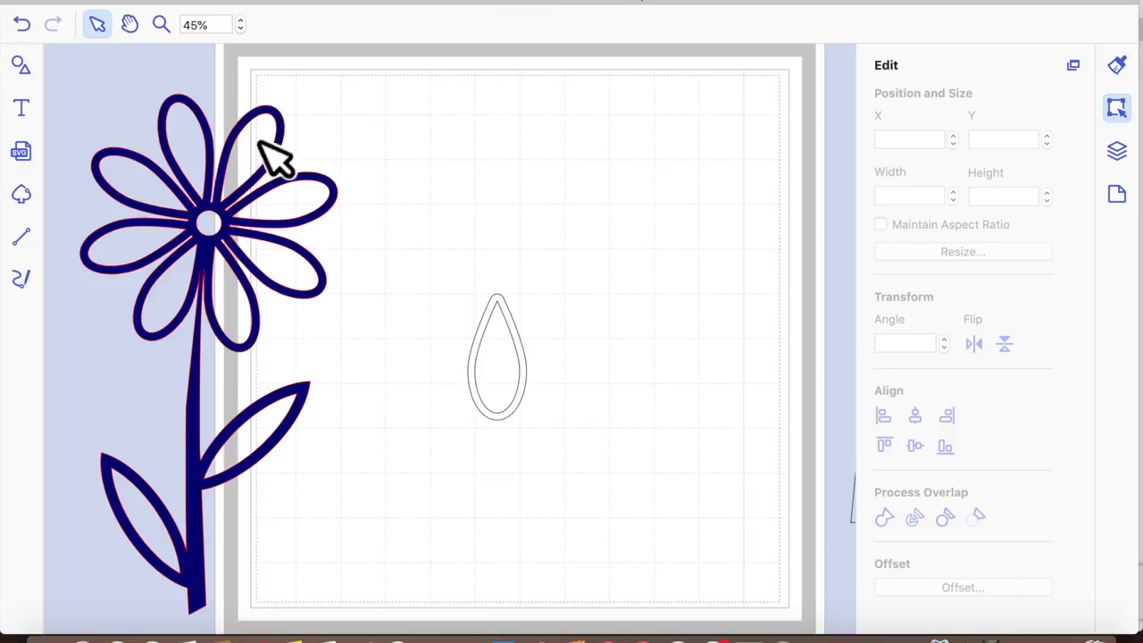
Examine the teardrop and its offset outline as separate shapes, both on the mat and in the layer list.
click(577, 406)
drag(405, 248, 616, 468)
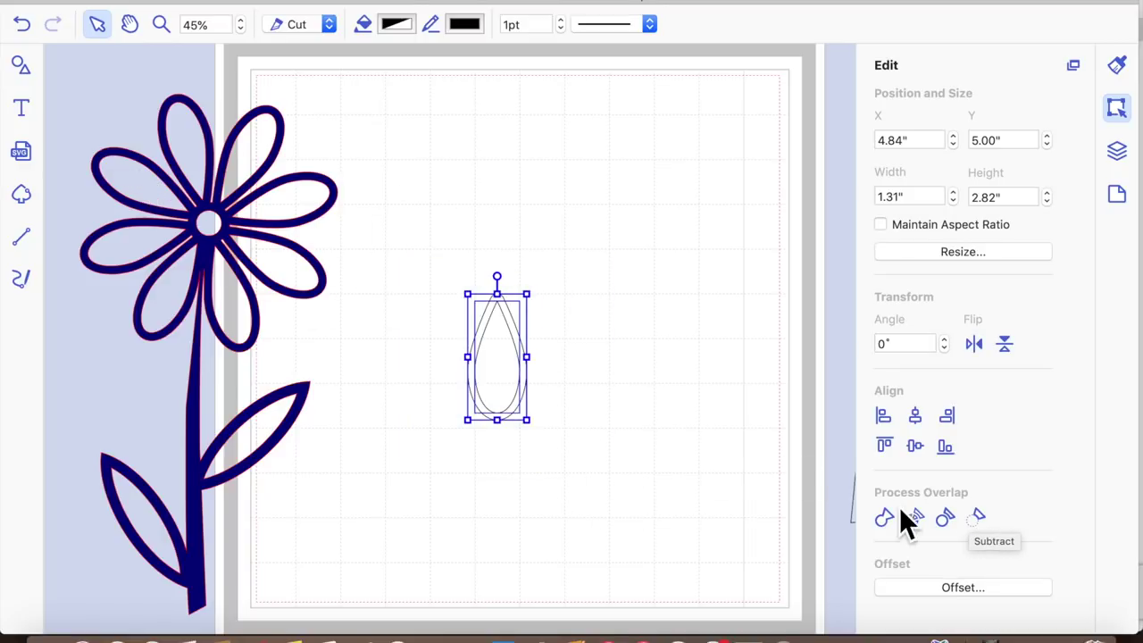
click(629, 444)
click(517, 382)
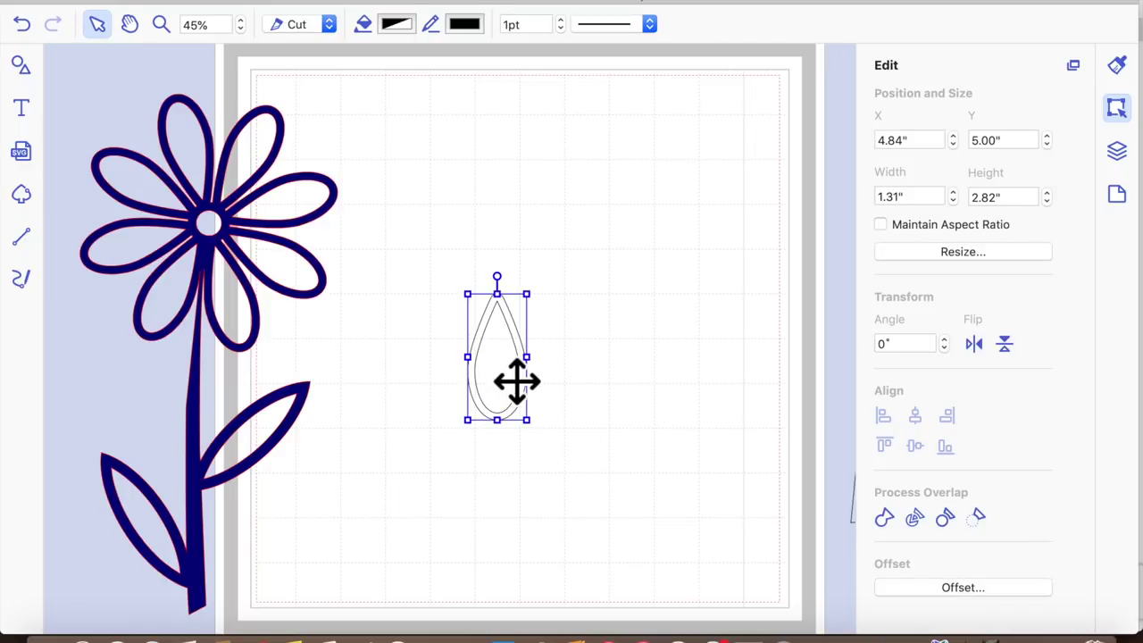
click(605, 370)
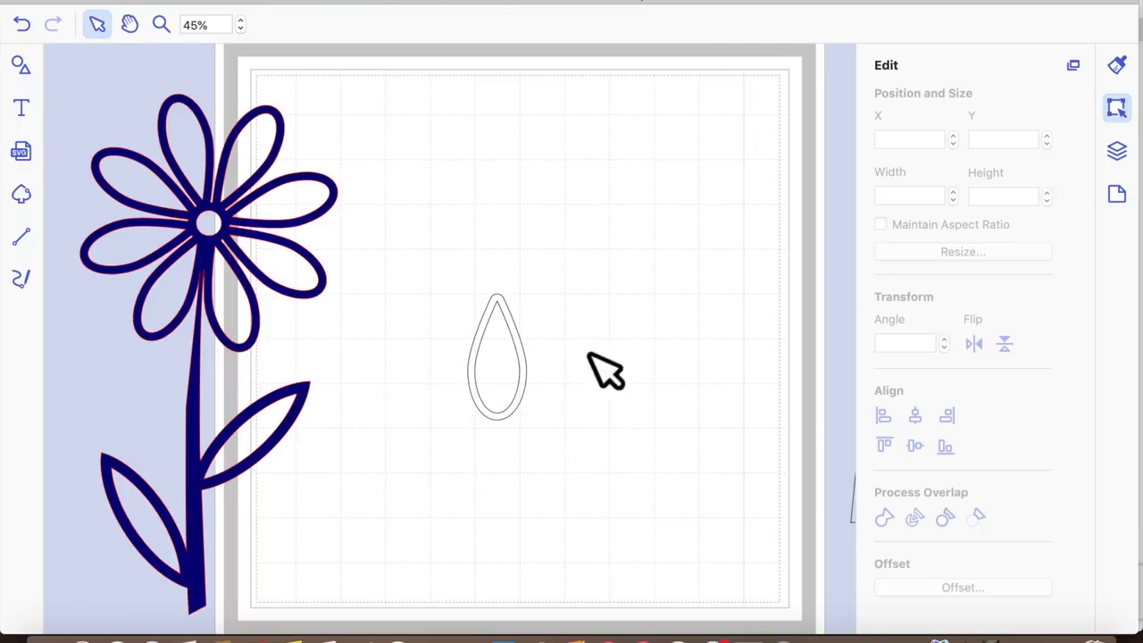
click(513, 376)
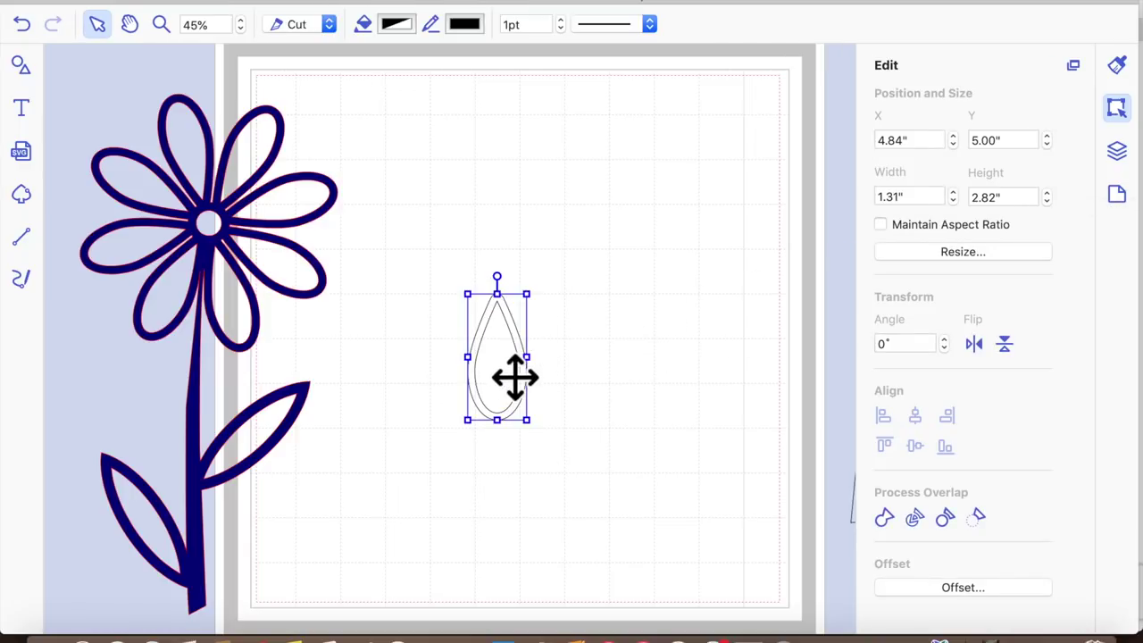
click(1119, 152)
drag(960, 98, 964, 256)
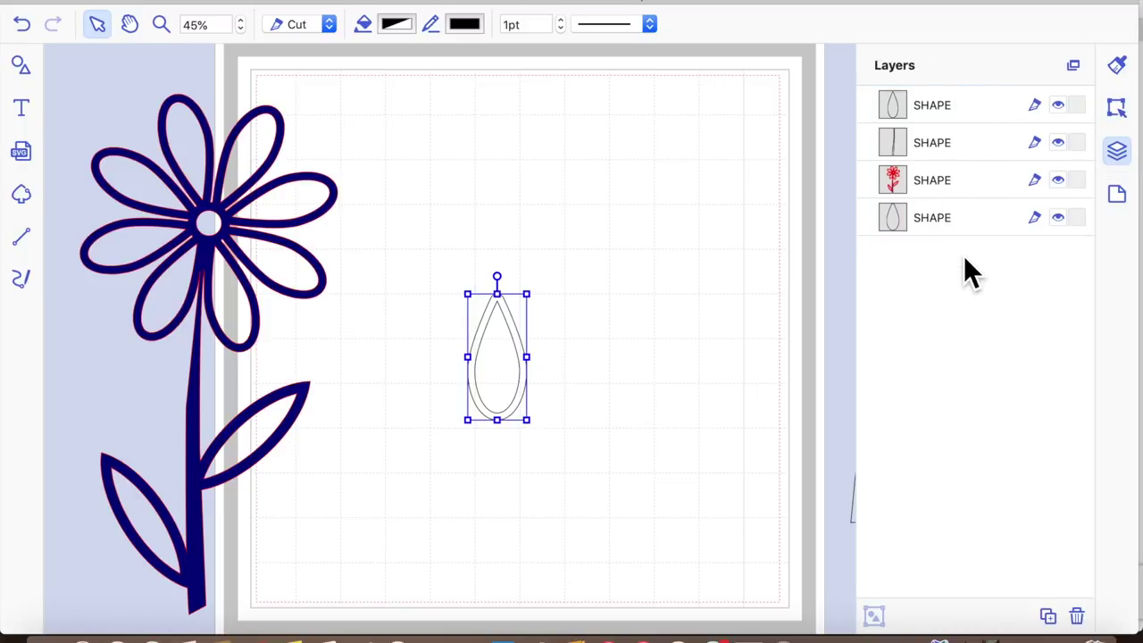
click(939, 104)
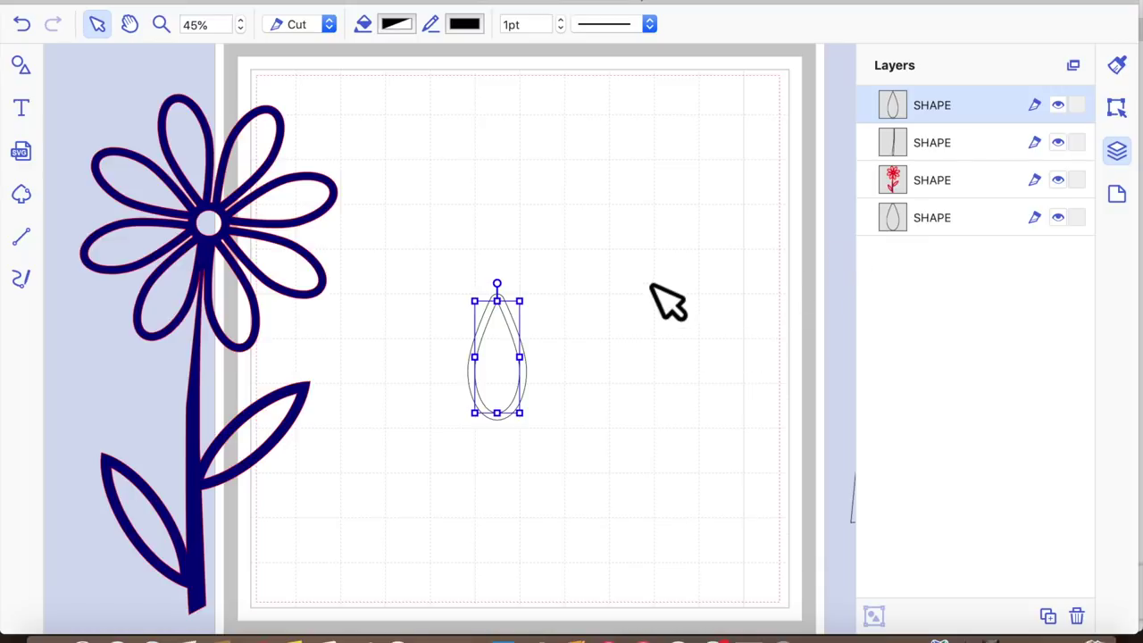
Subtract the inner teardrop from the offset outline to form a single hollow petal.
drag(411, 237, 576, 436)
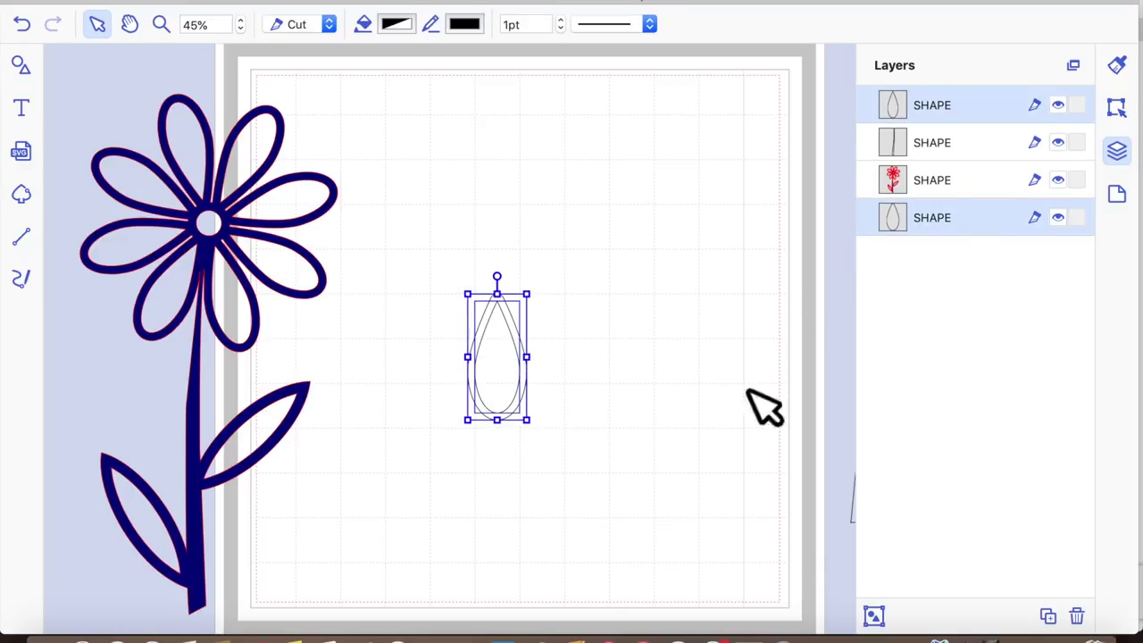
click(1121, 108)
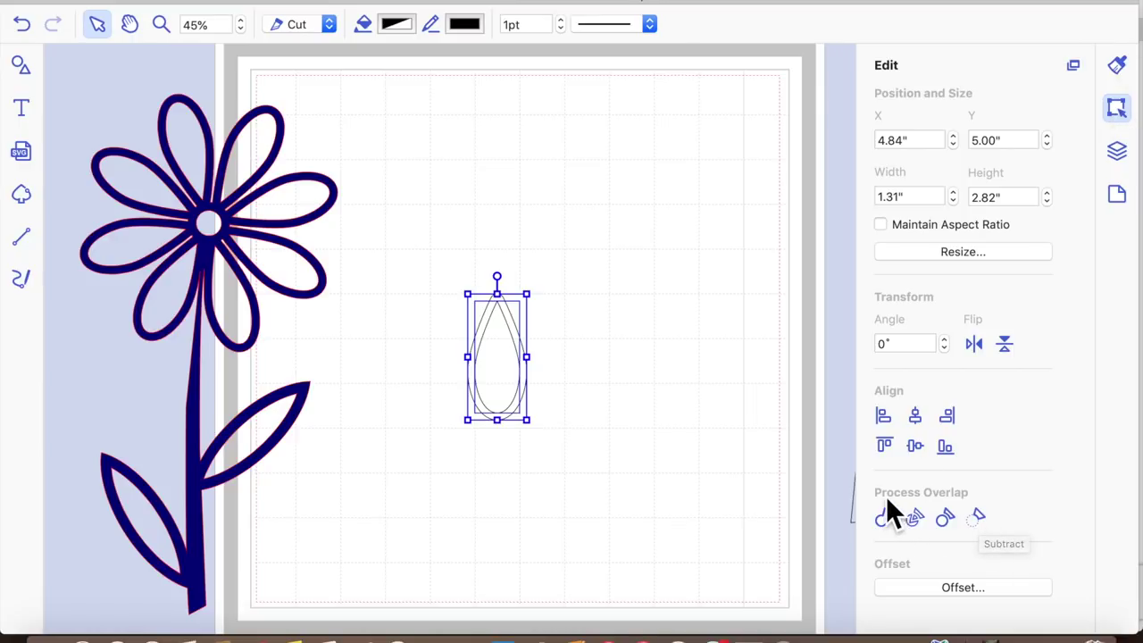
click(984, 517)
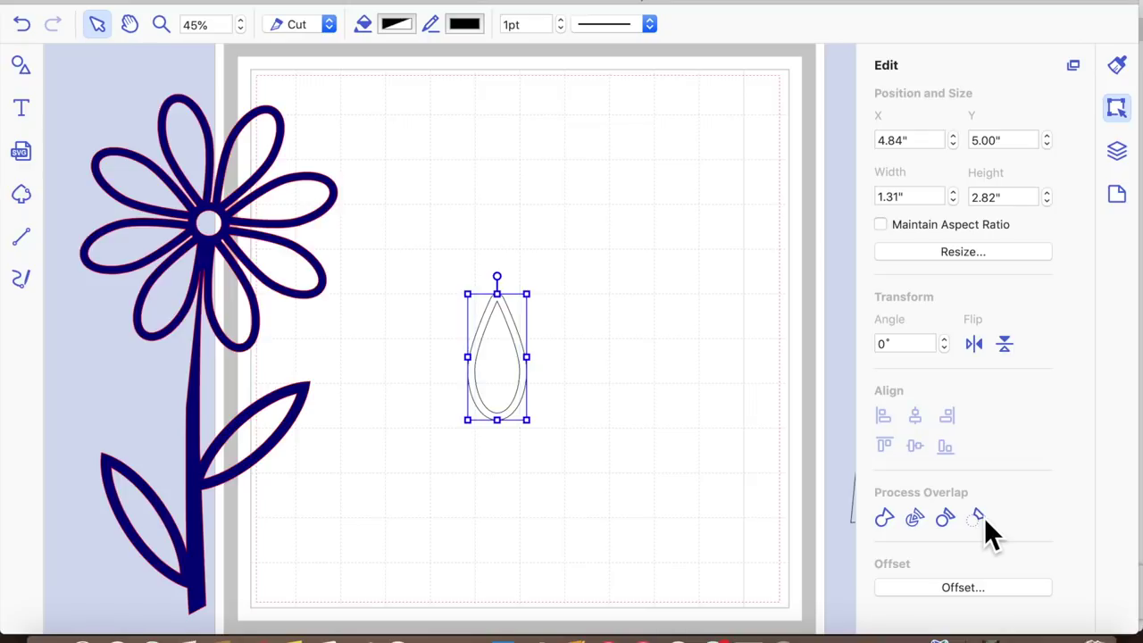
click(614, 473)
click(538, 417)
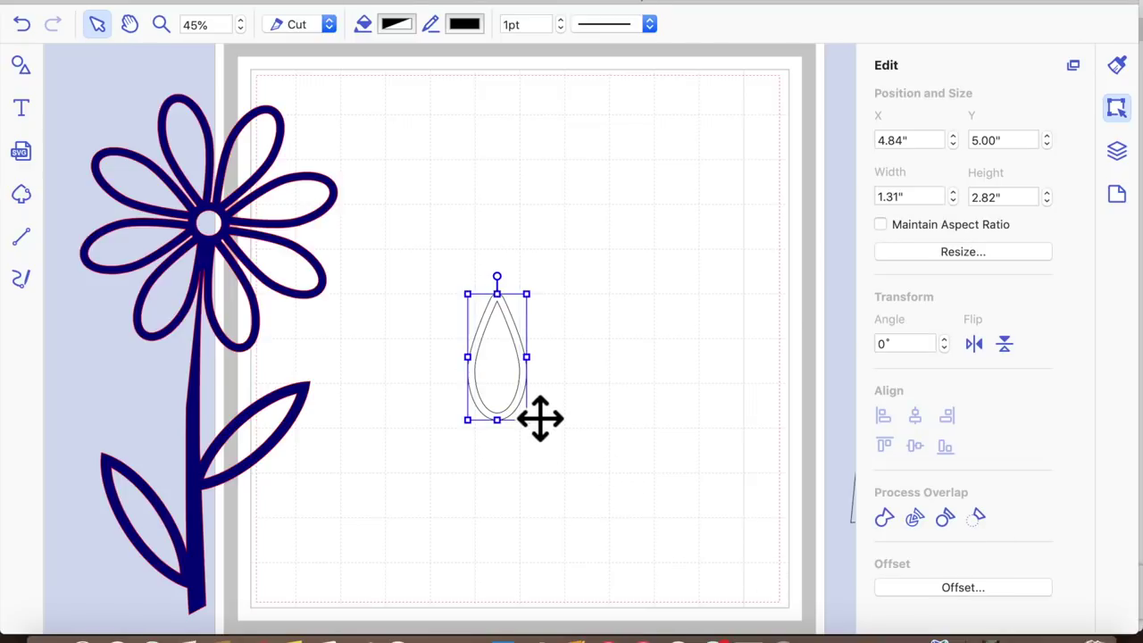
Fill the hollow petal with dark blue to match the sample flower.
click(1119, 68)
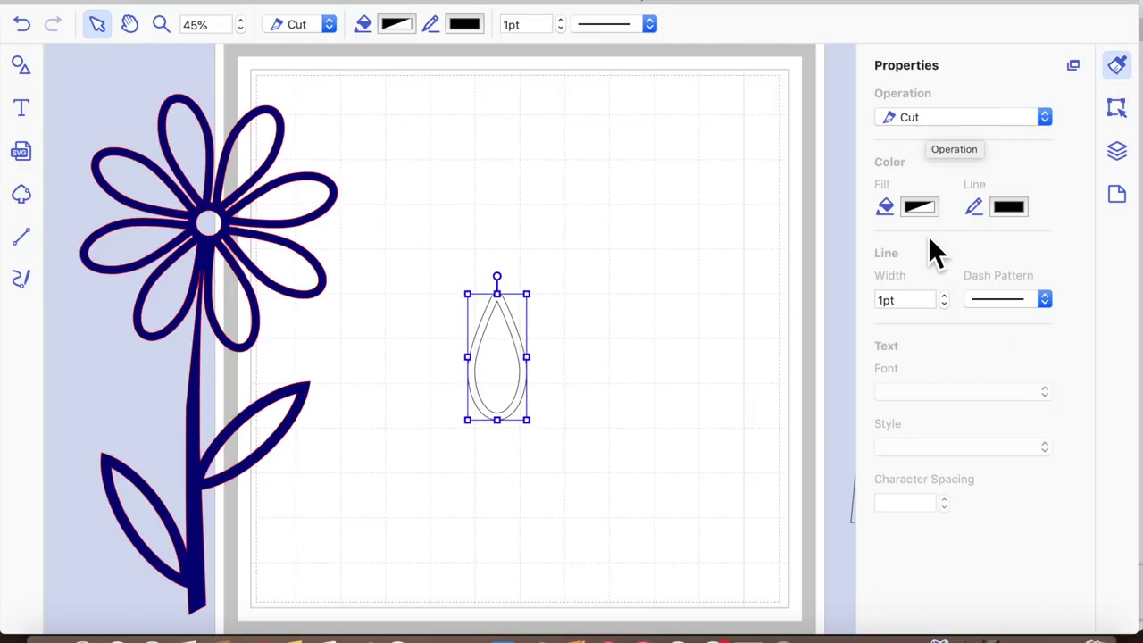
click(921, 208)
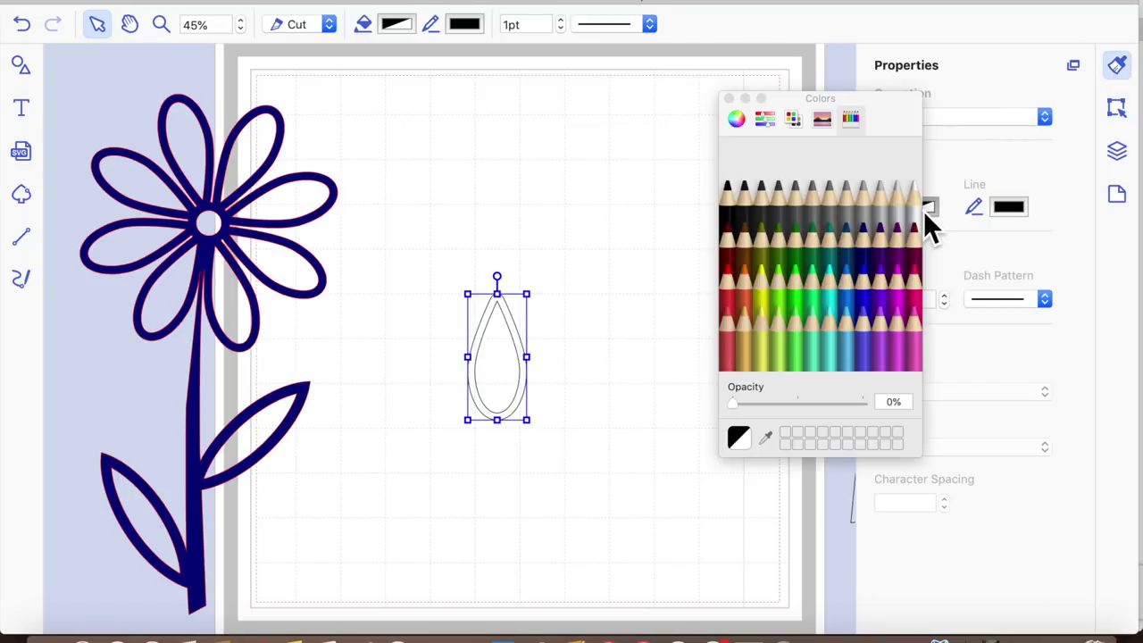
click(863, 249)
click(581, 409)
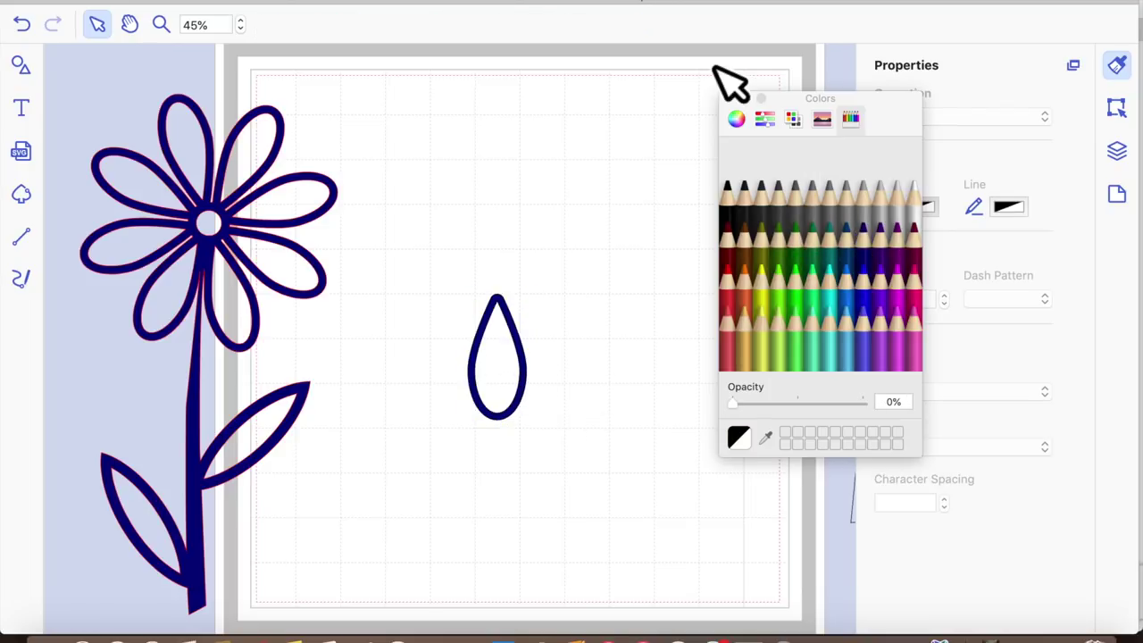
click(730, 99)
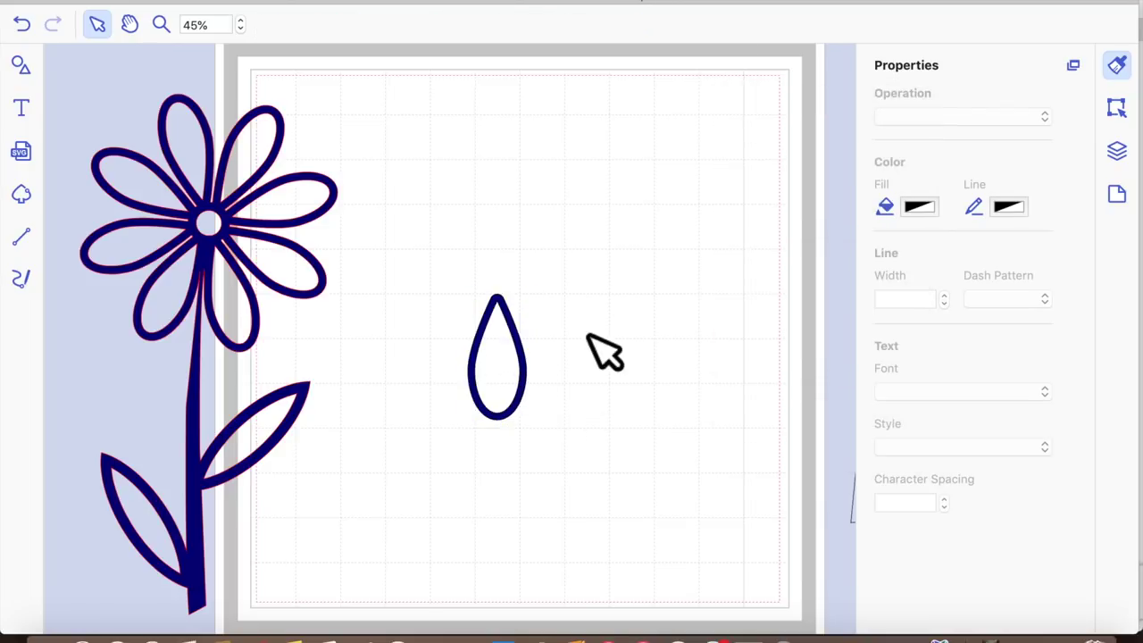
Duplicate the blue petal and place the two petals side by side on the mat.
click(536, 366)
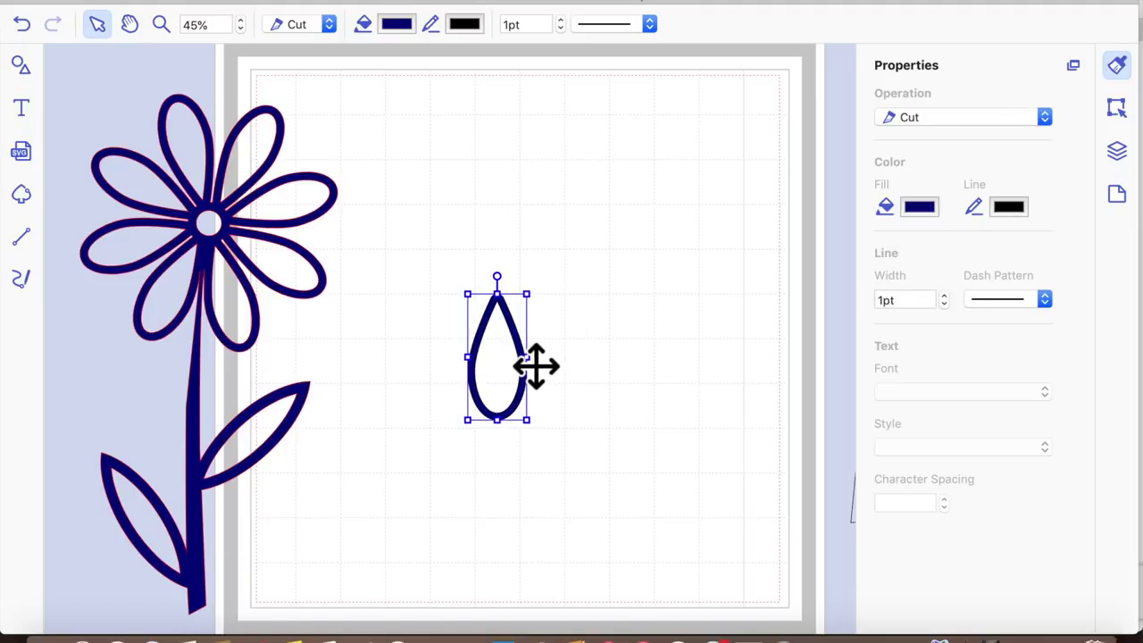
key(super+d)
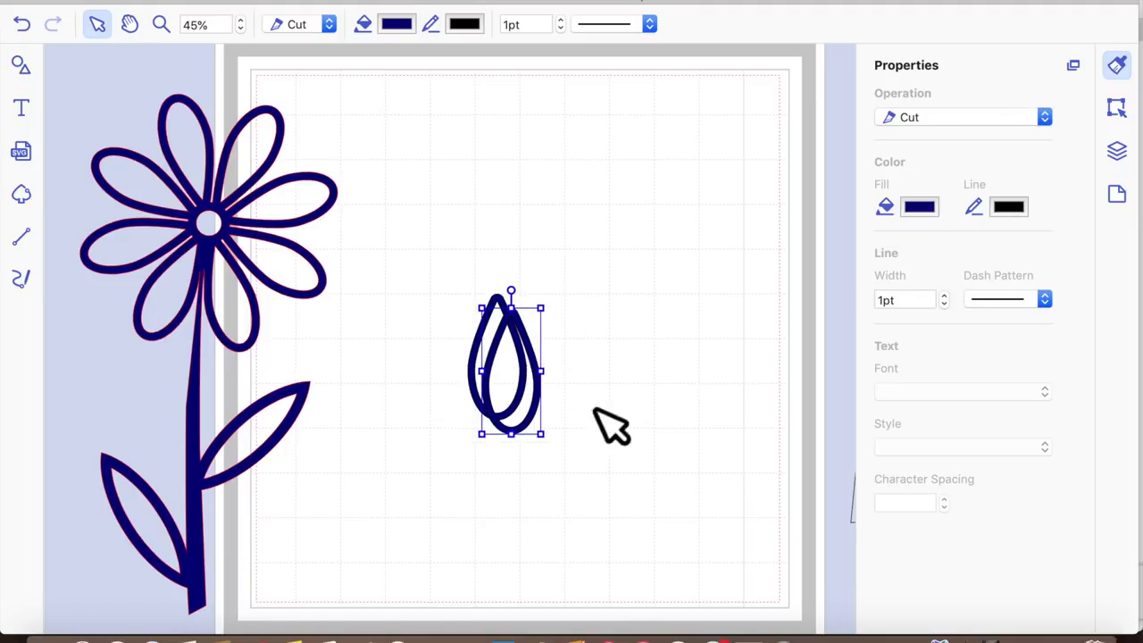
drag(665, 364, 677, 364)
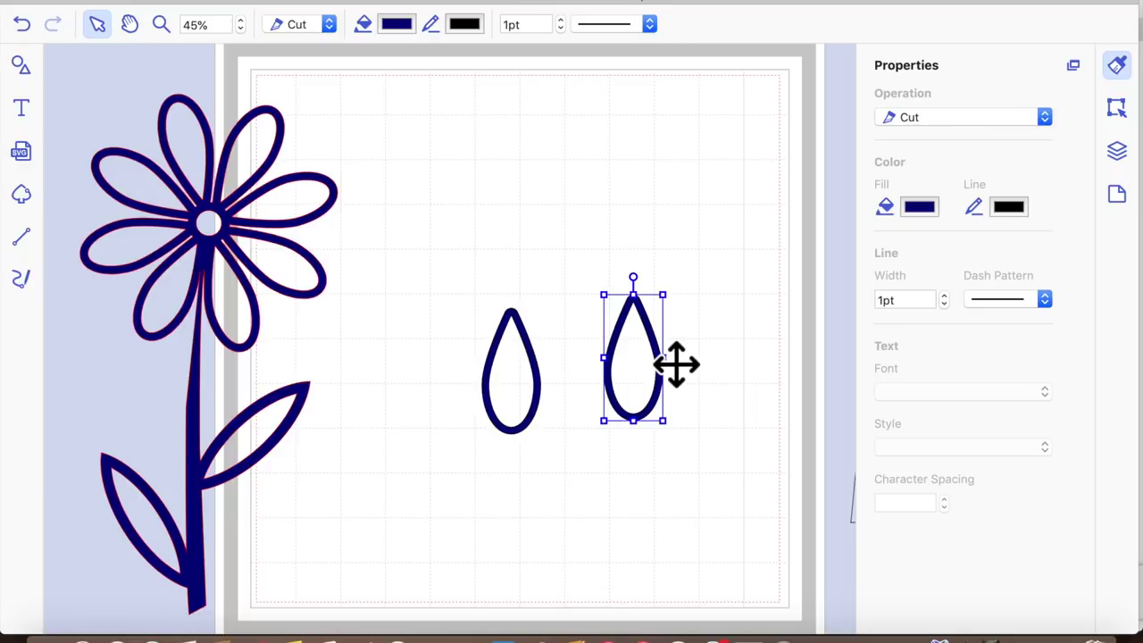
right_click(662, 349)
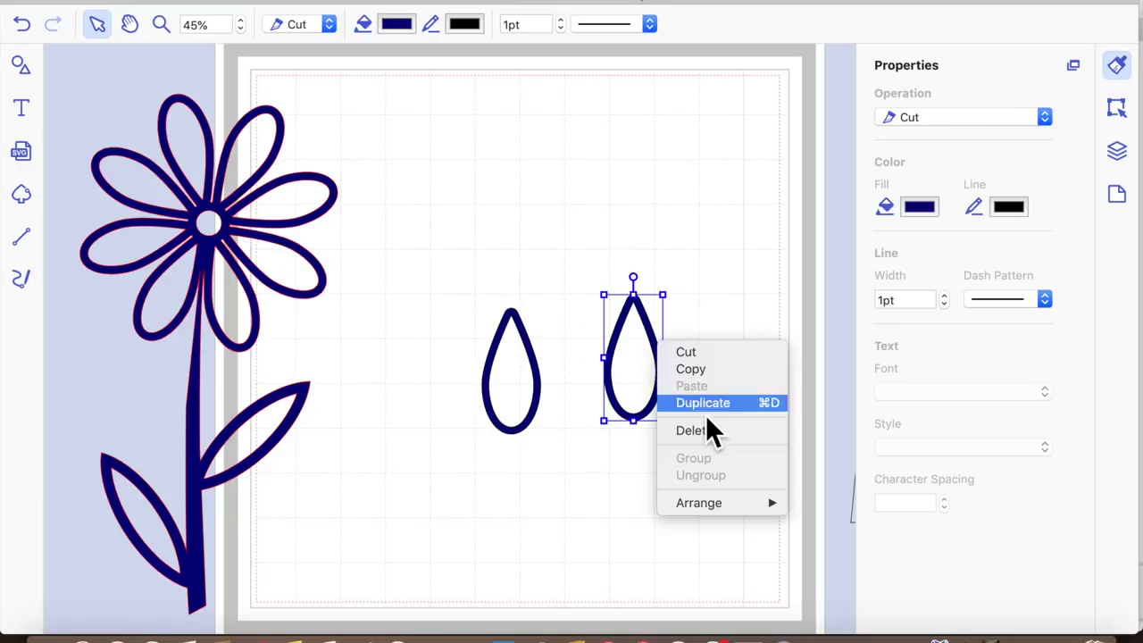
click(335, 2)
click(348, 2)
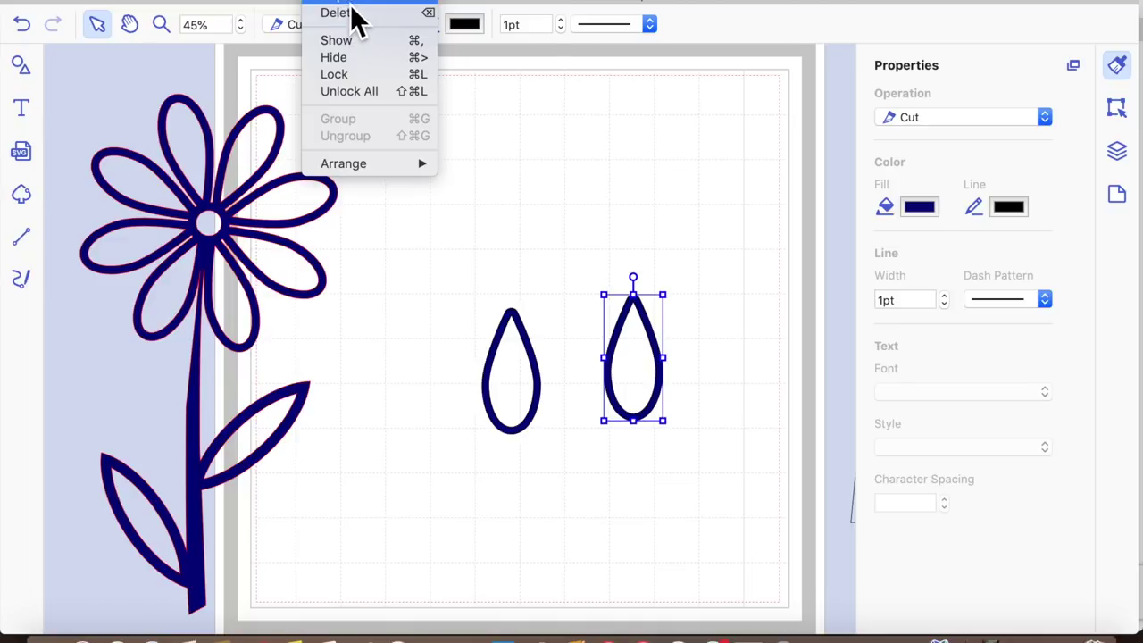
click(649, 203)
double_click(631, 378)
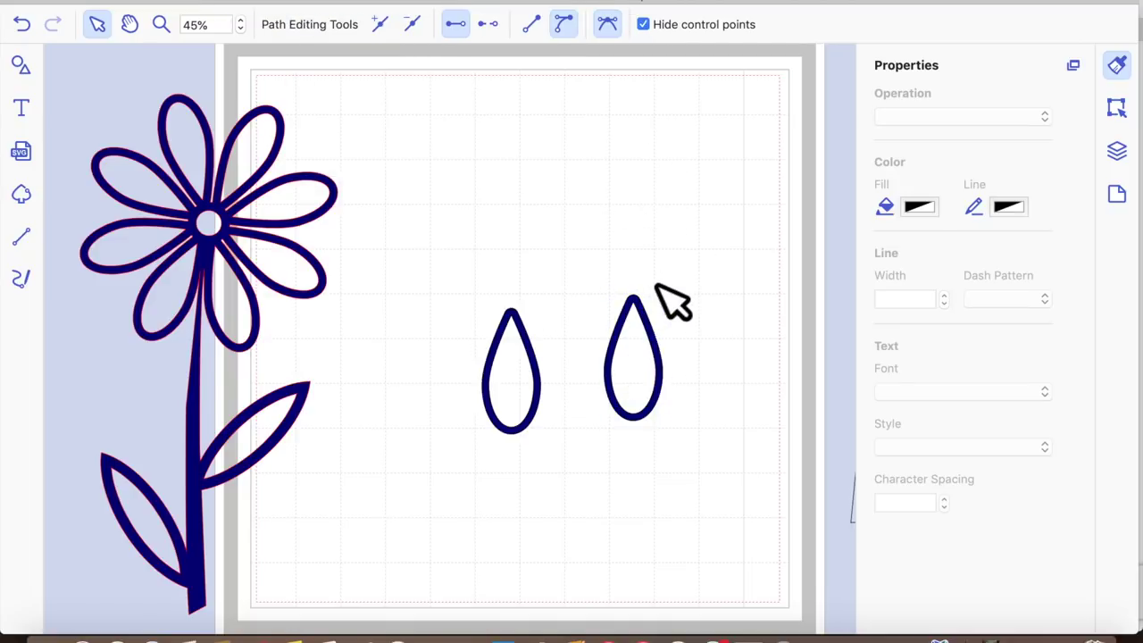
key(Escape)
Flip one of the two petals vertically and place it above the other with their tips facing.
click(638, 337)
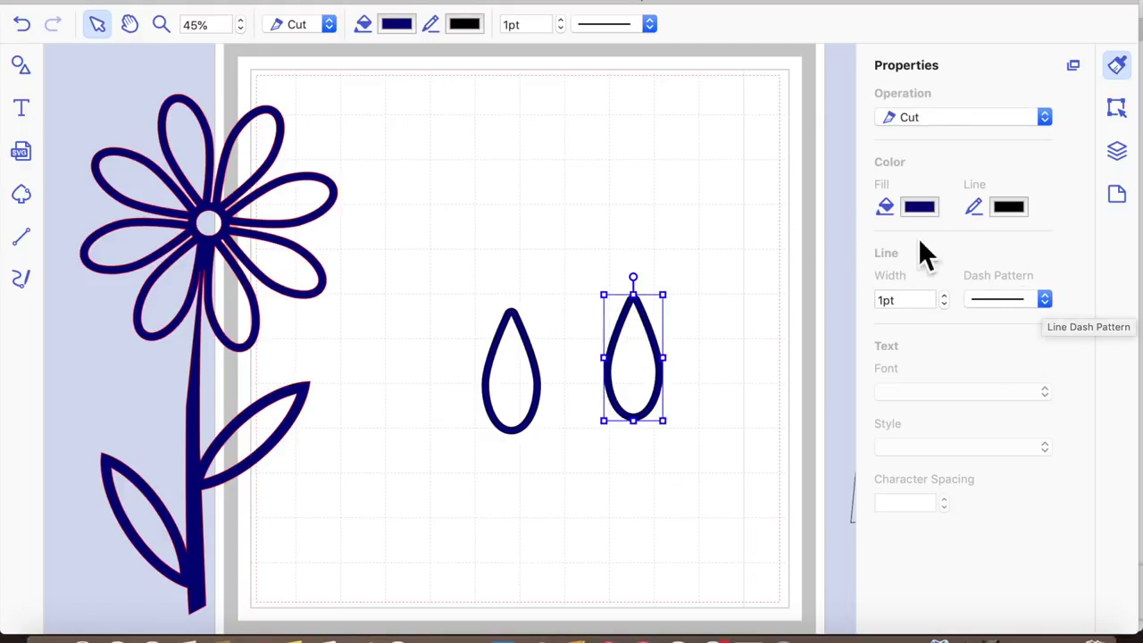
click(1124, 115)
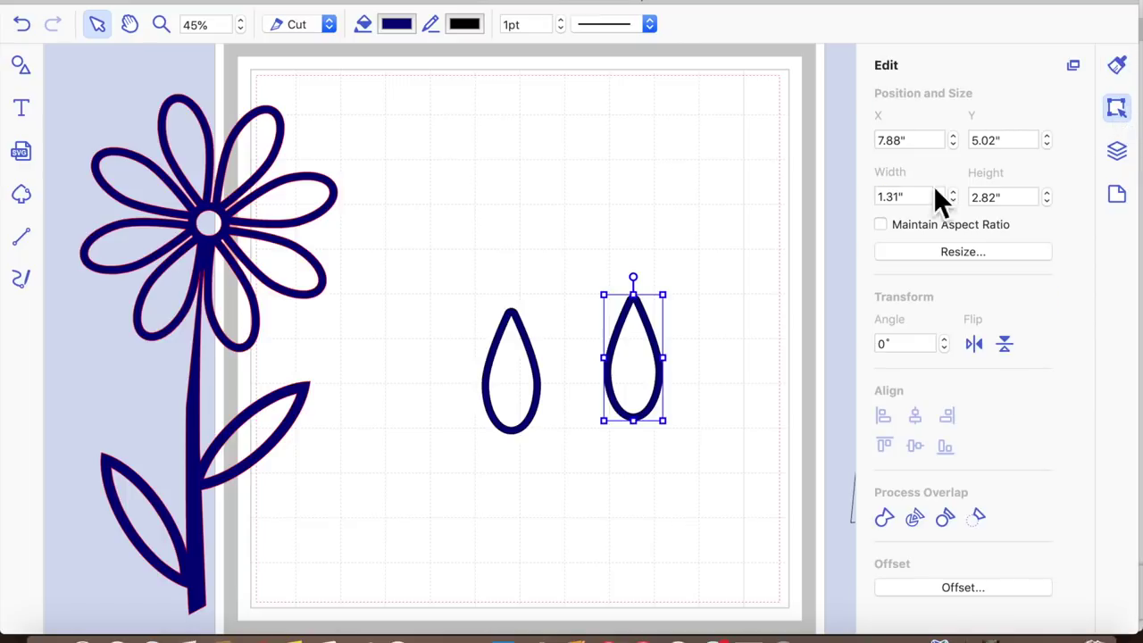
click(1005, 345)
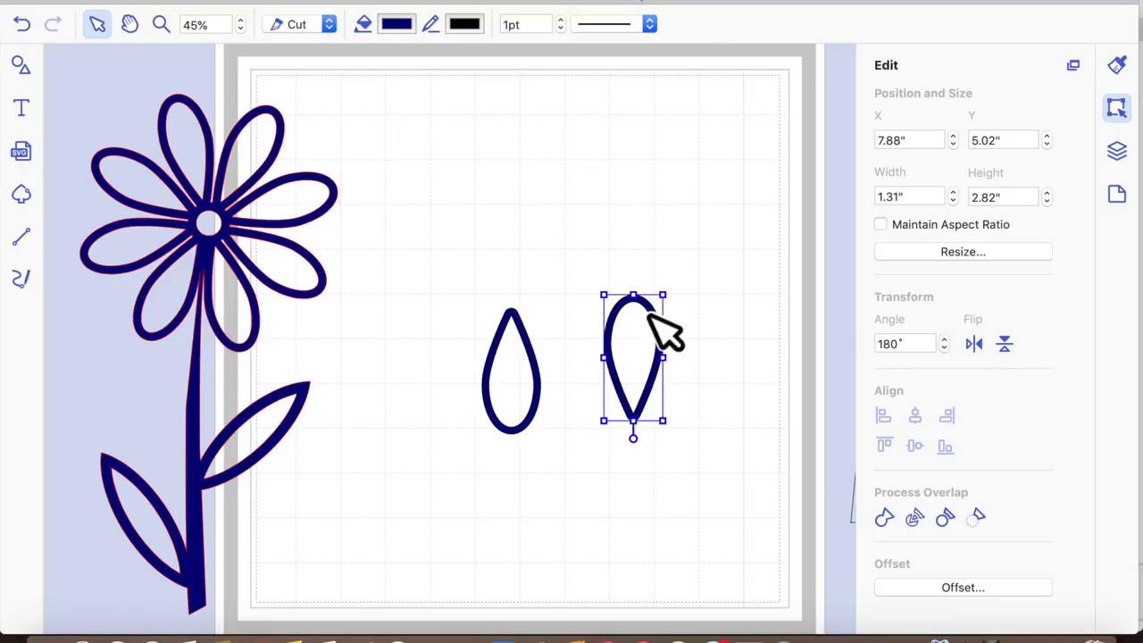
drag(669, 329, 547, 189)
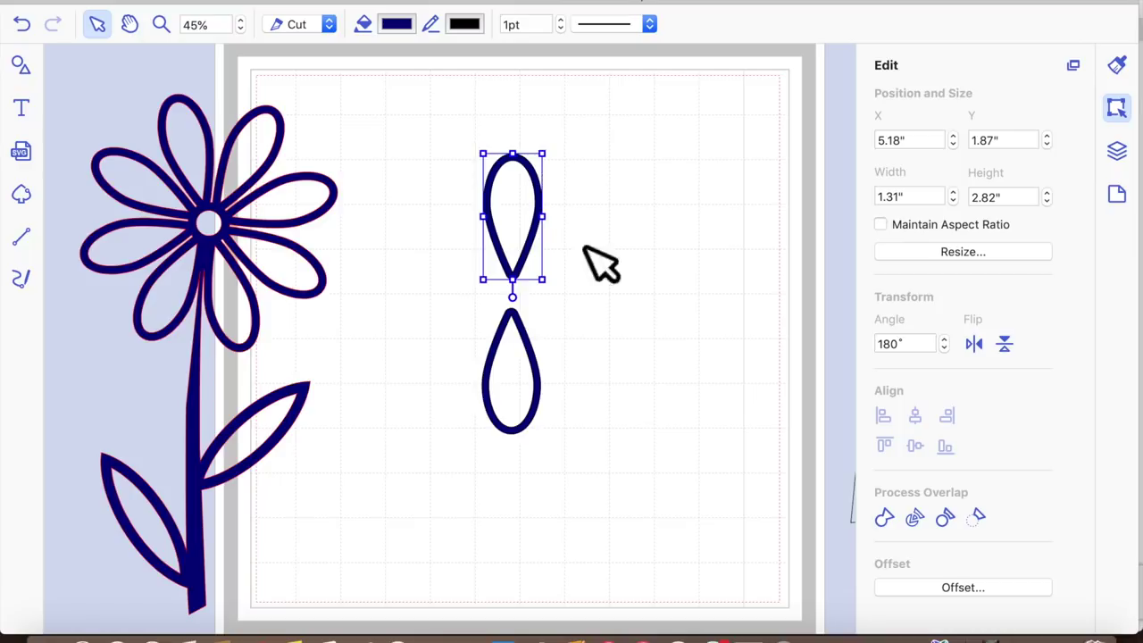
Align the two petals on their horizontal centers and group them into one pair.
click(589, 290)
drag(414, 103, 585, 464)
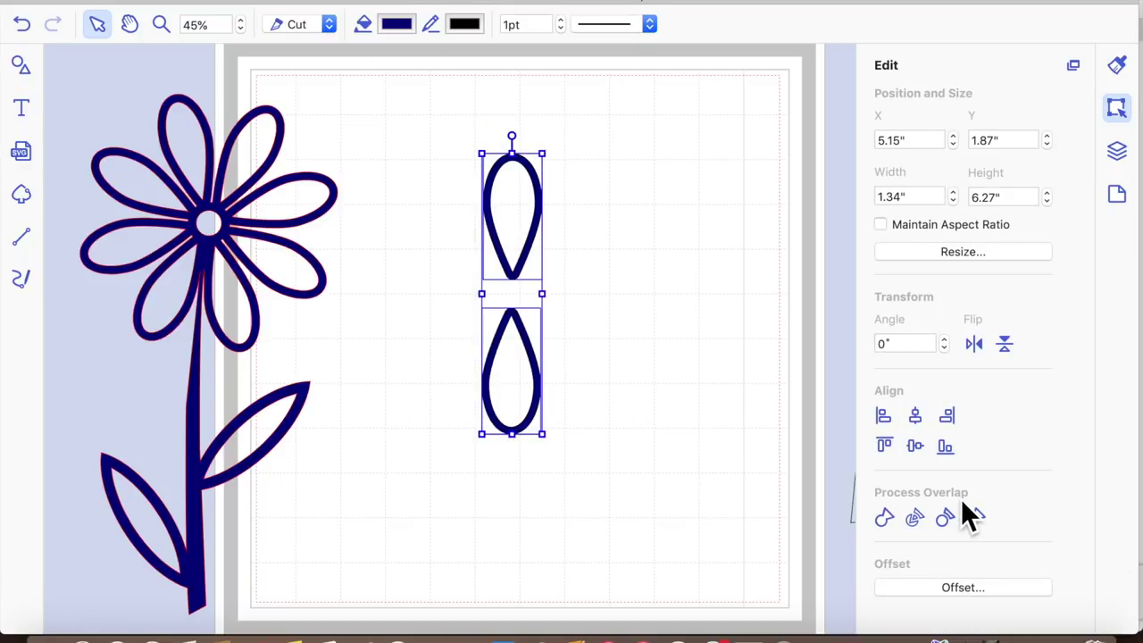
click(918, 422)
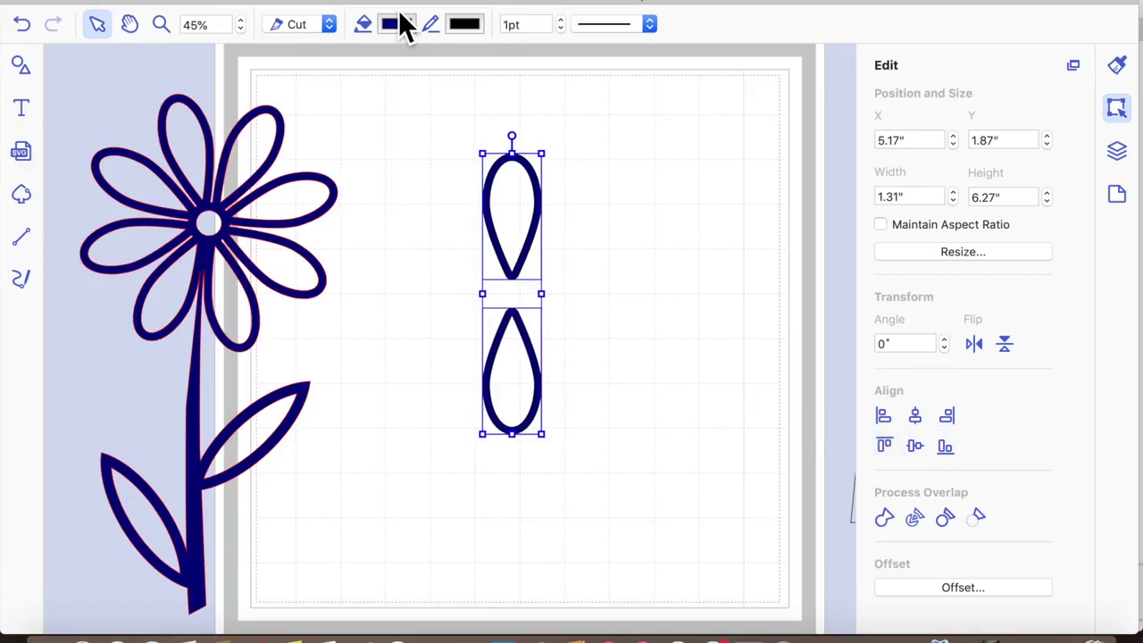
click(344, 2)
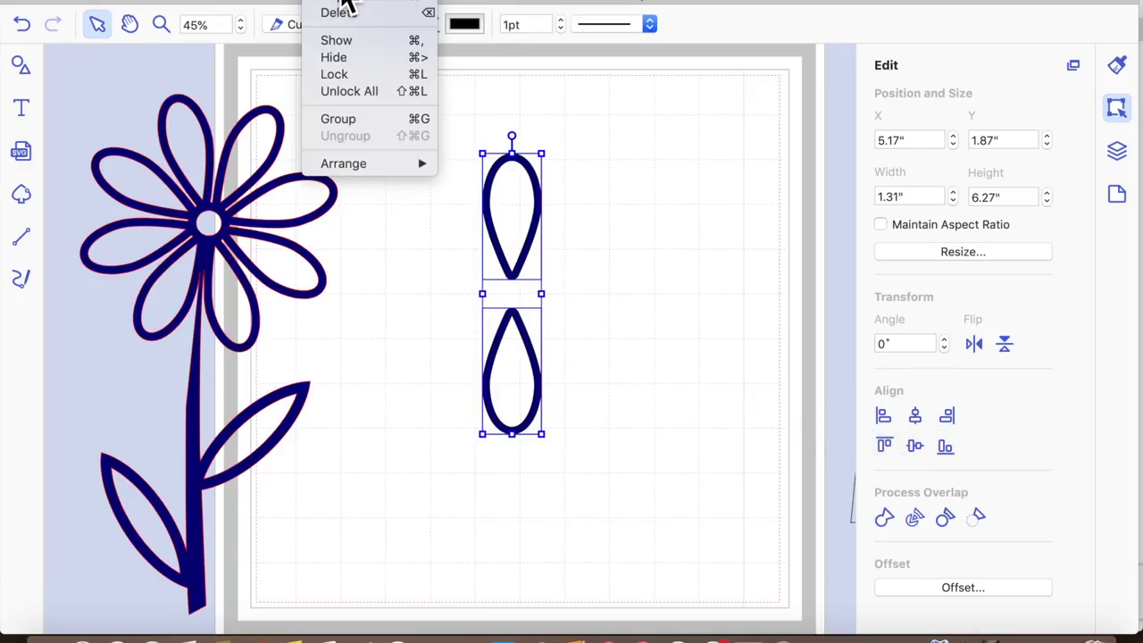
click(379, 128)
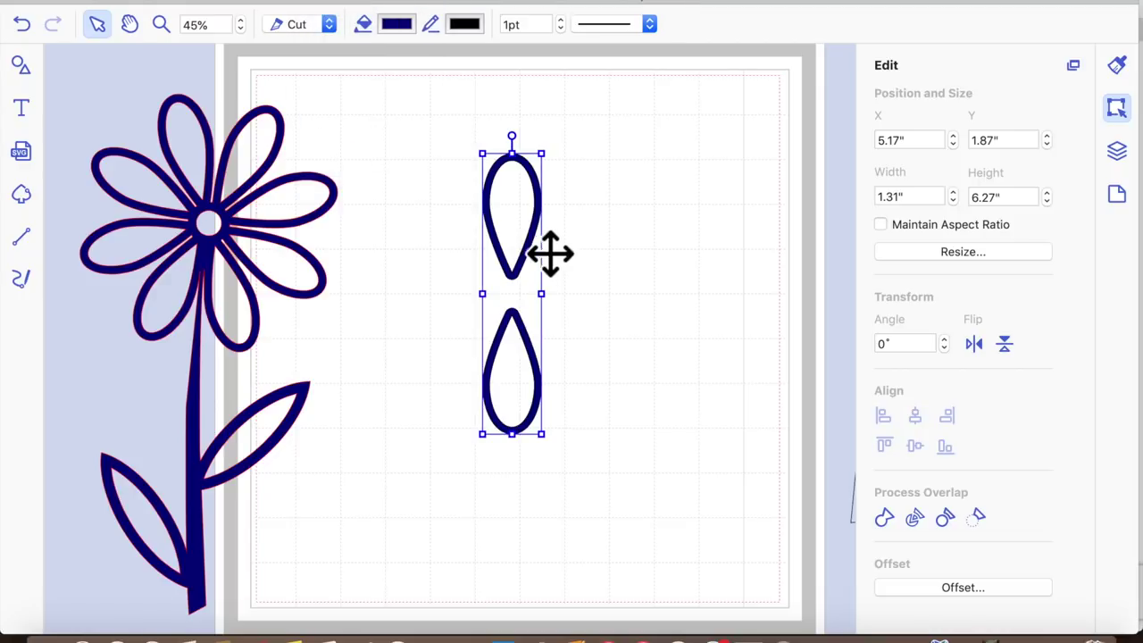
Move the petal pair to about X 6.03" on the mat and duplicate it three times.
drag(586, 256, 588, 256)
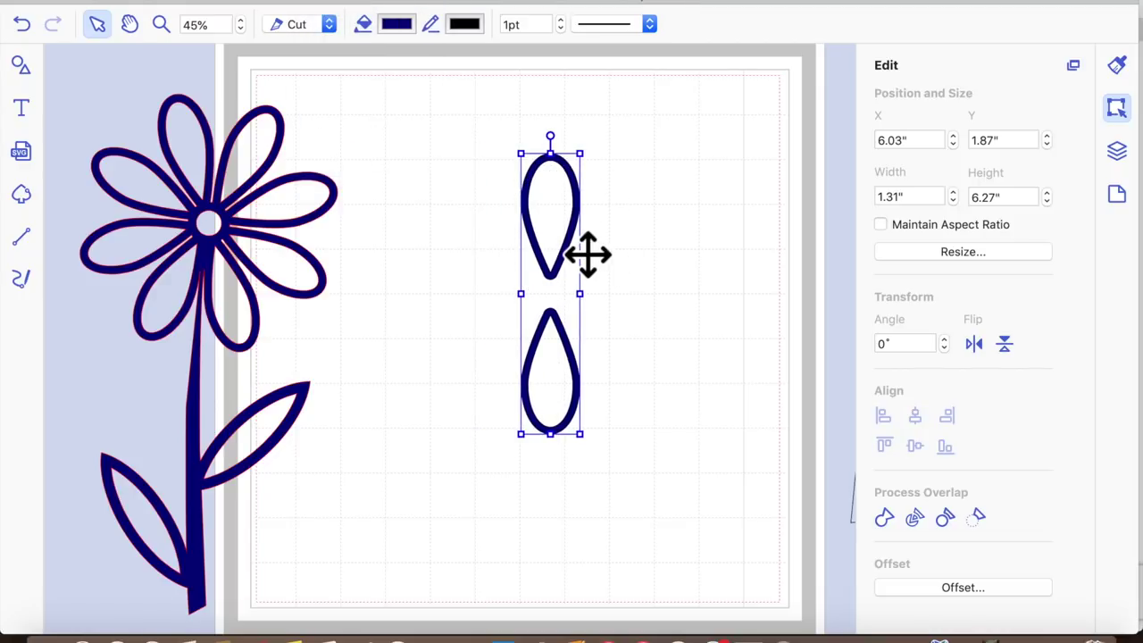
right_click(574, 239)
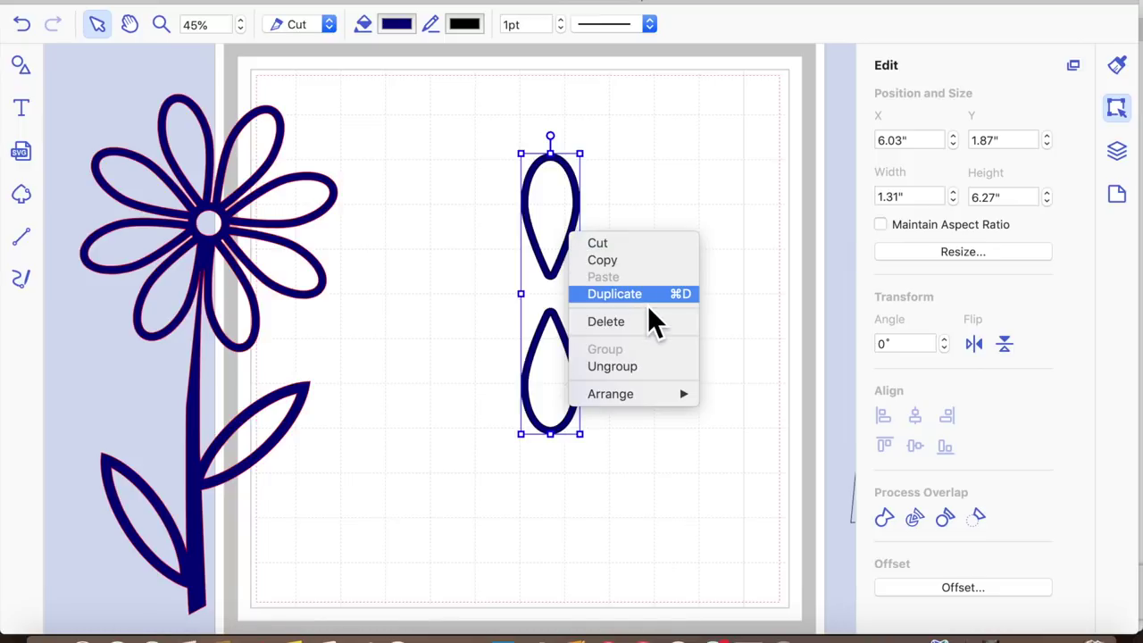
click(648, 304)
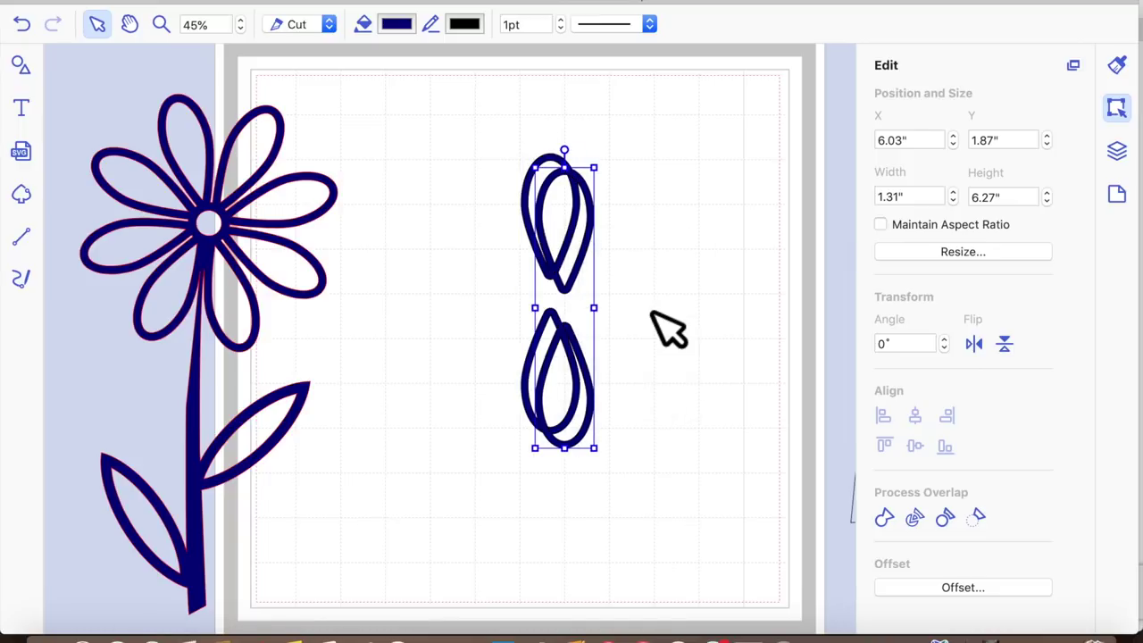
click(380, 2)
click(352, 20)
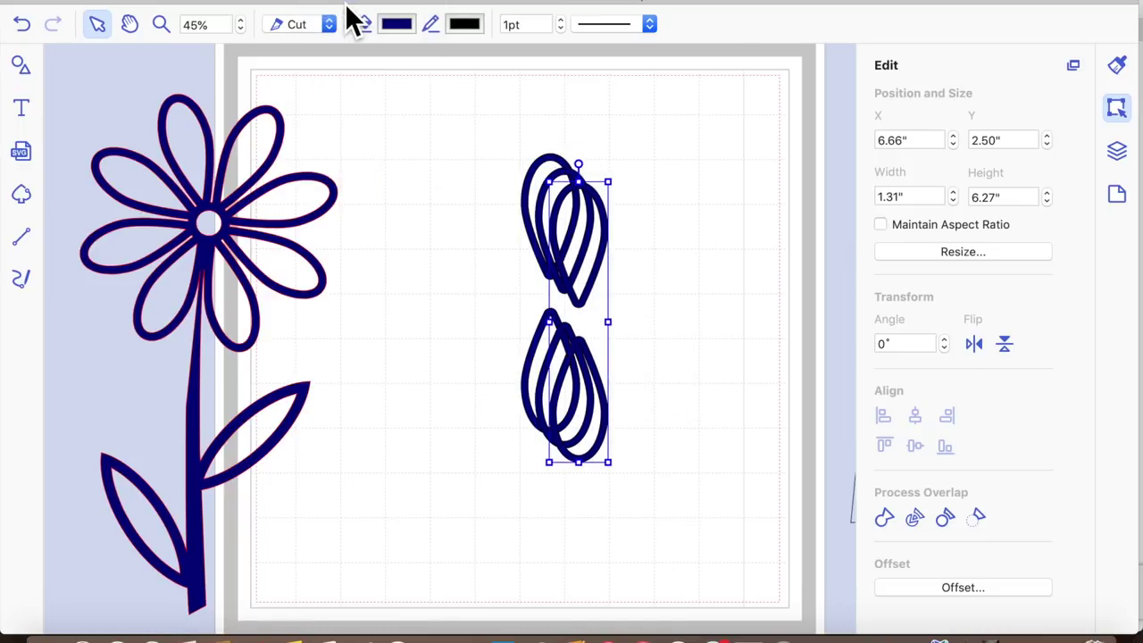
key(super+d)
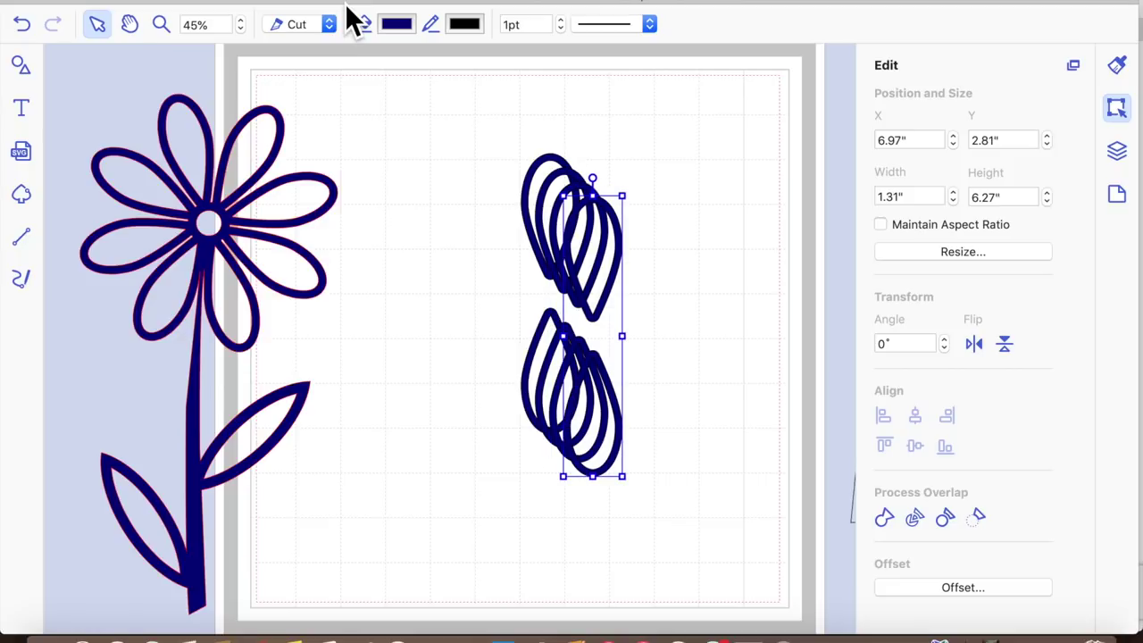
click(684, 275)
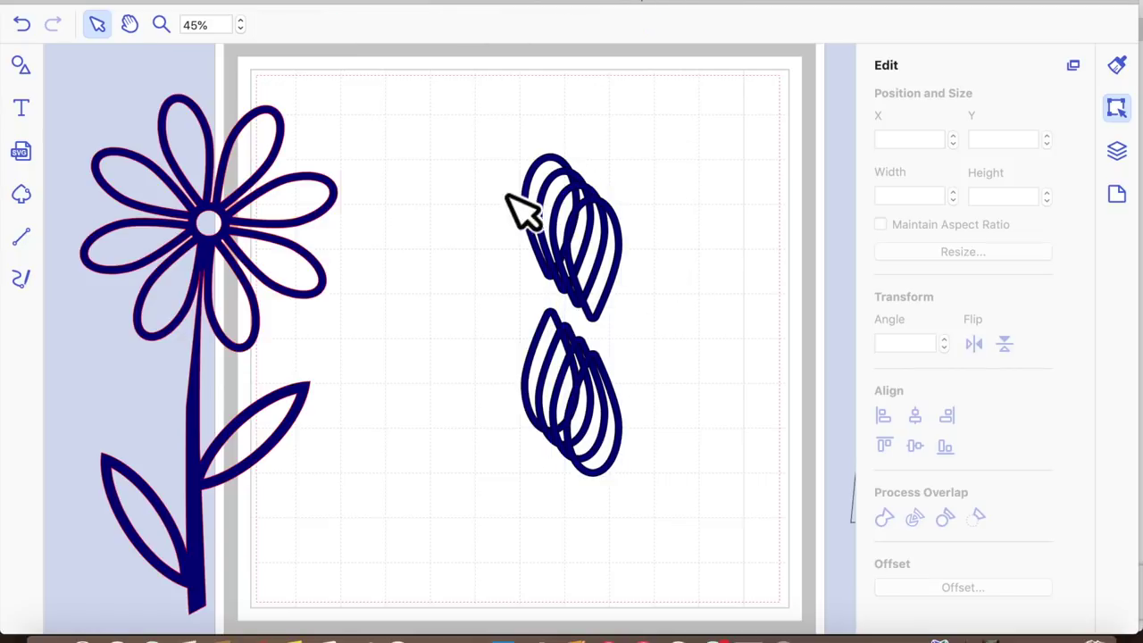
Stack all four petal pairs exactly on top of each other by aligning their horizontal and vertical centers.
drag(487, 130, 719, 474)
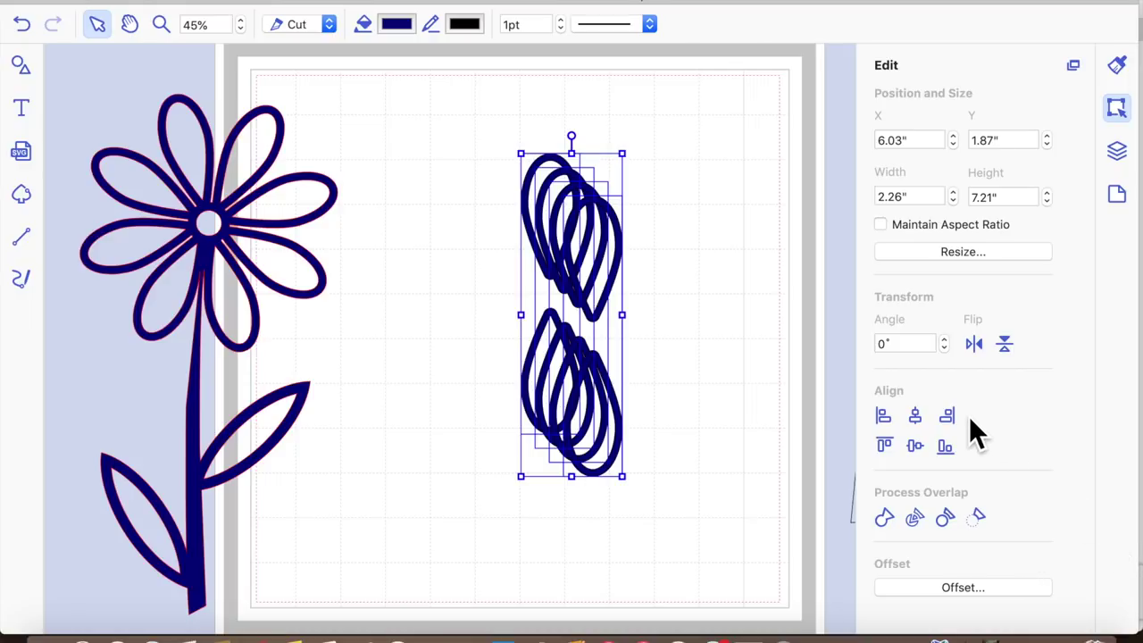
click(919, 414)
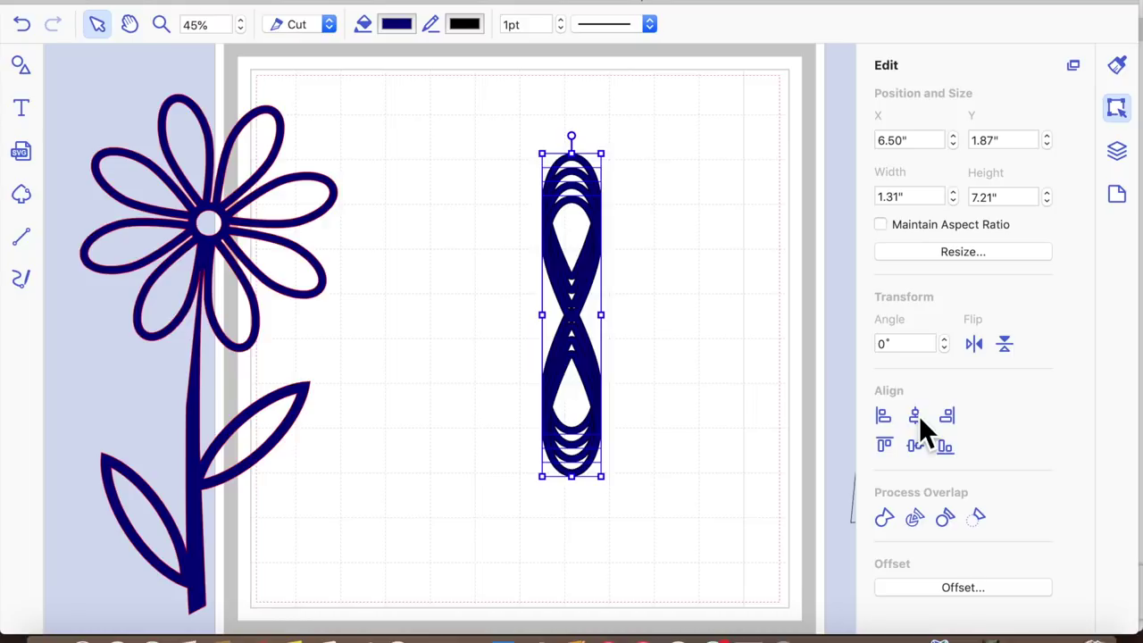
click(920, 446)
click(671, 361)
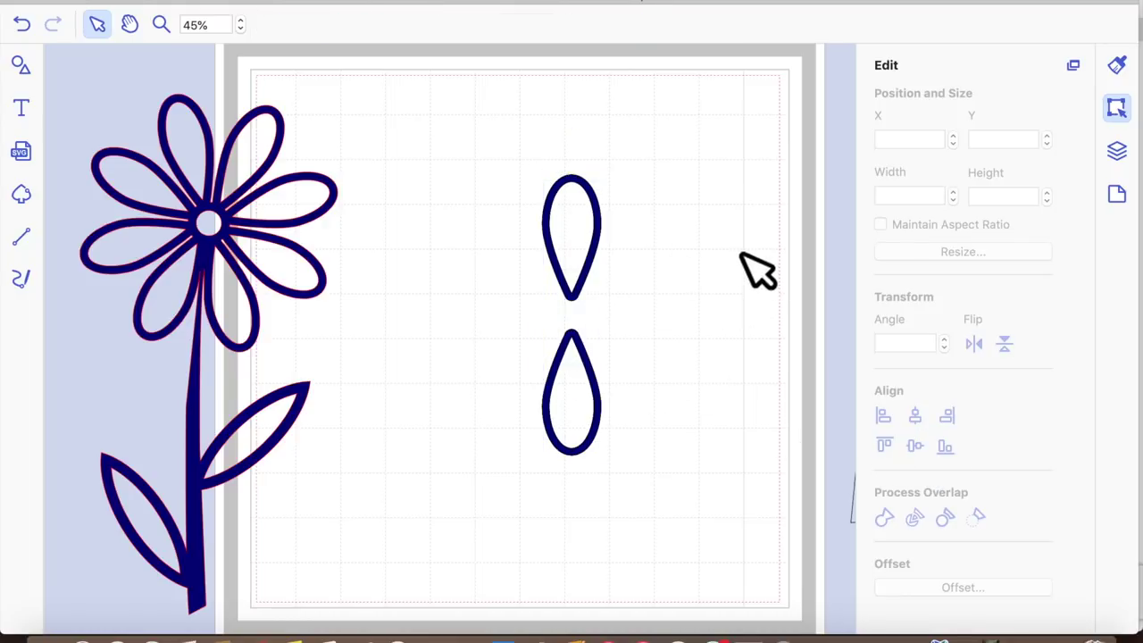
Rotate the topmost petal pair in the stack to an angle of 45°.
click(614, 252)
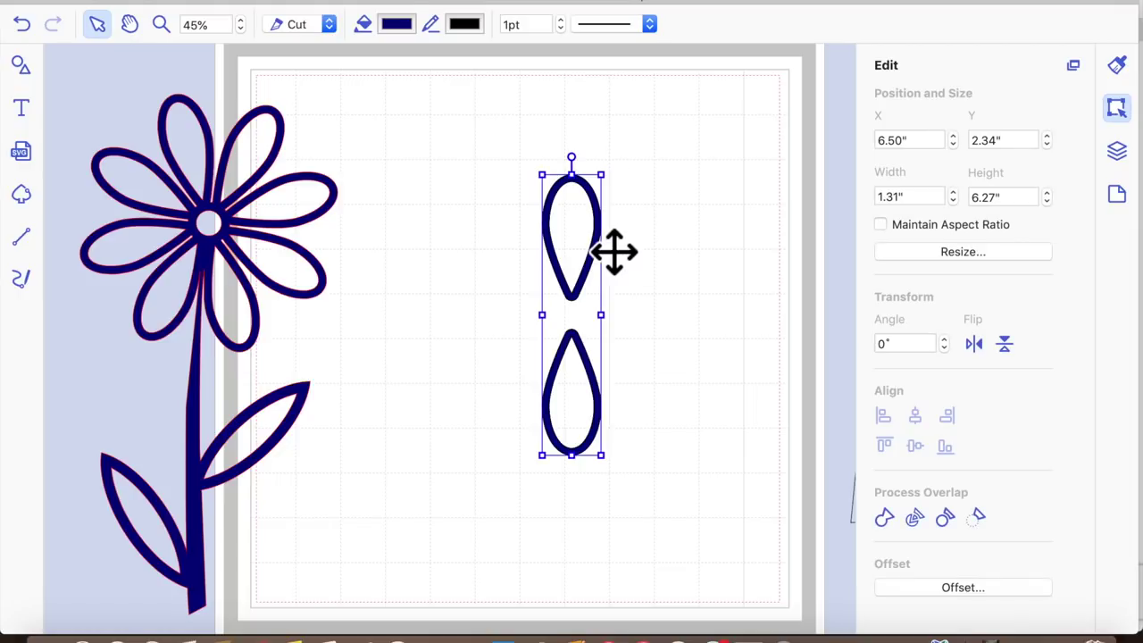
click(705, 276)
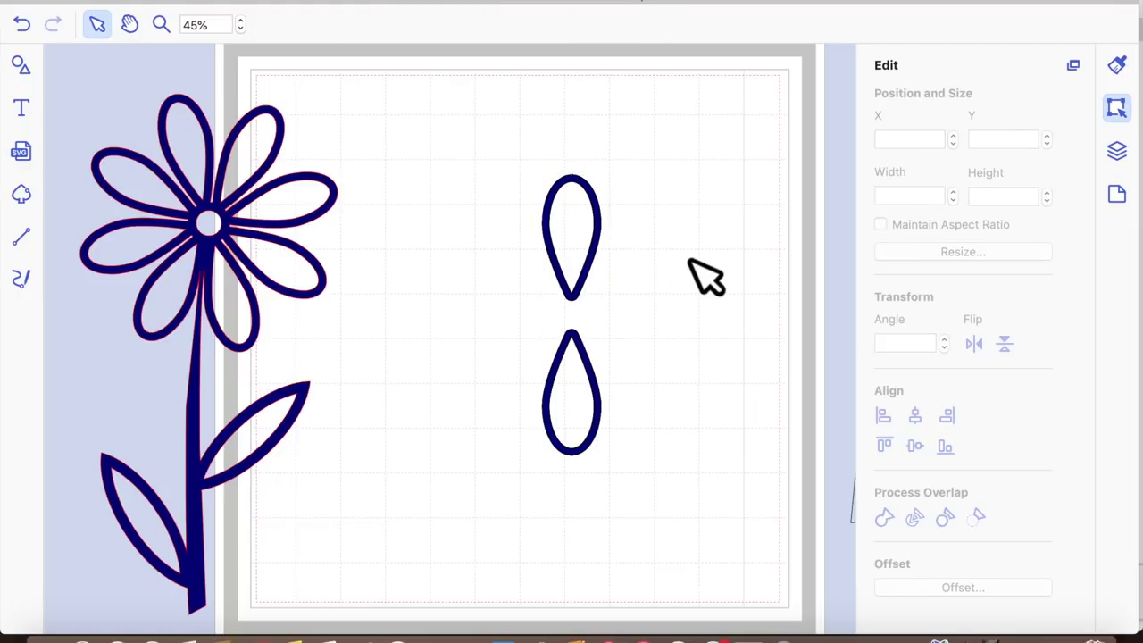
click(615, 244)
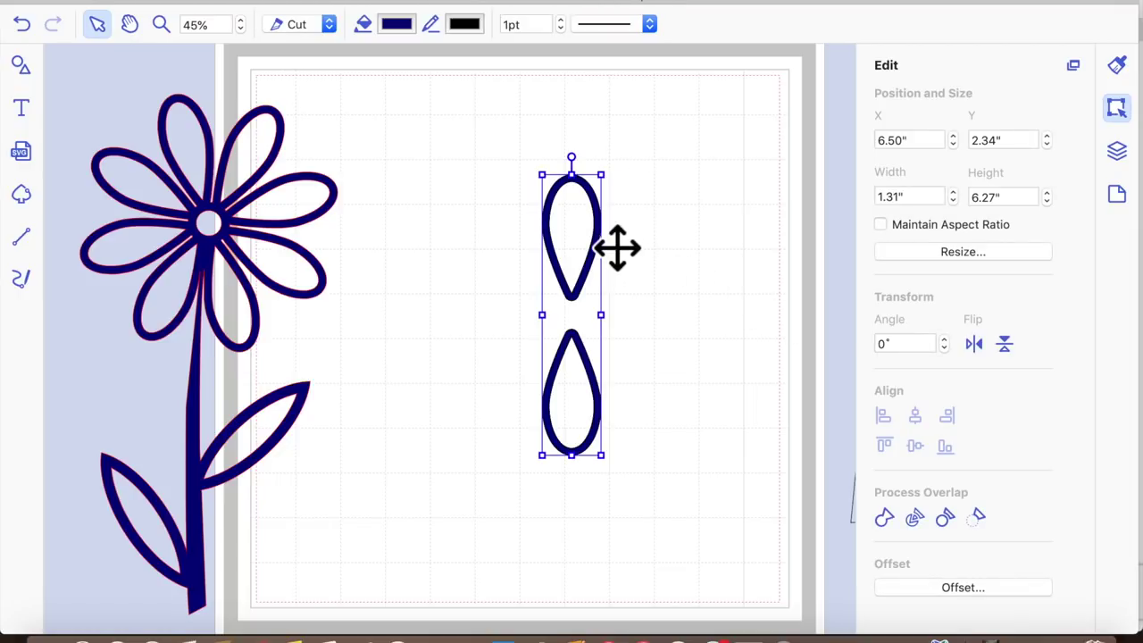
click(908, 347)
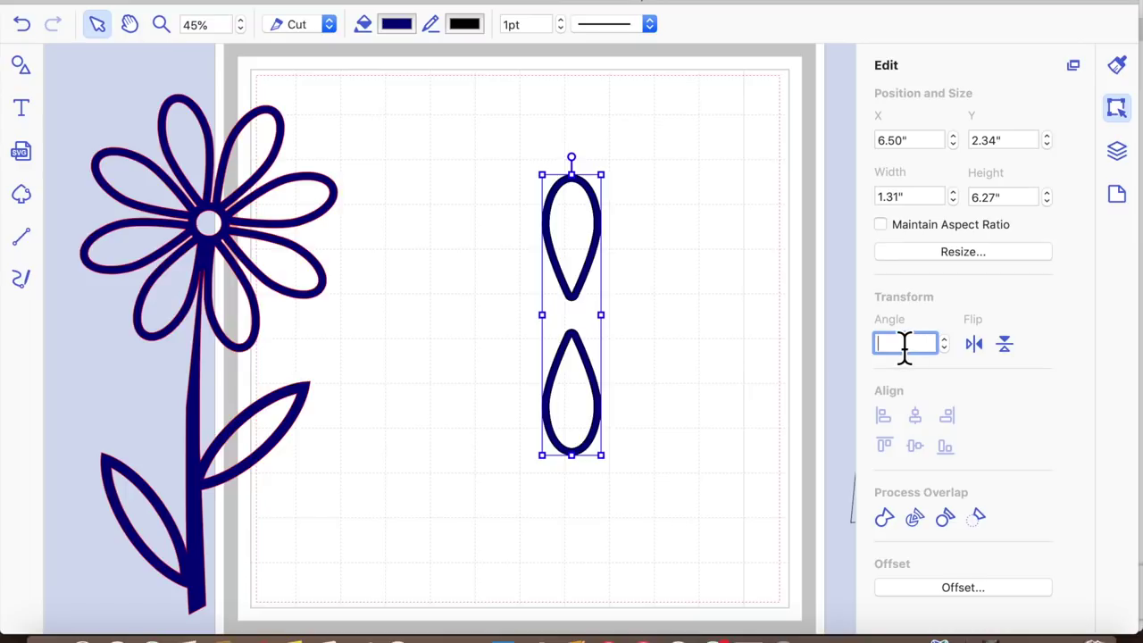
key(Return)
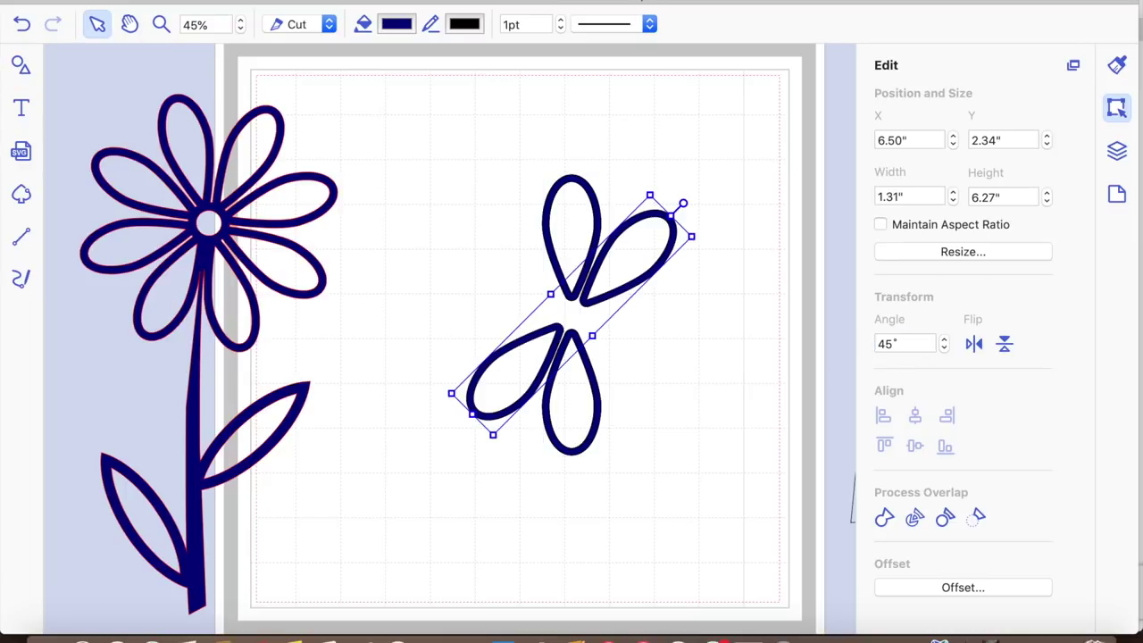
click(736, 347)
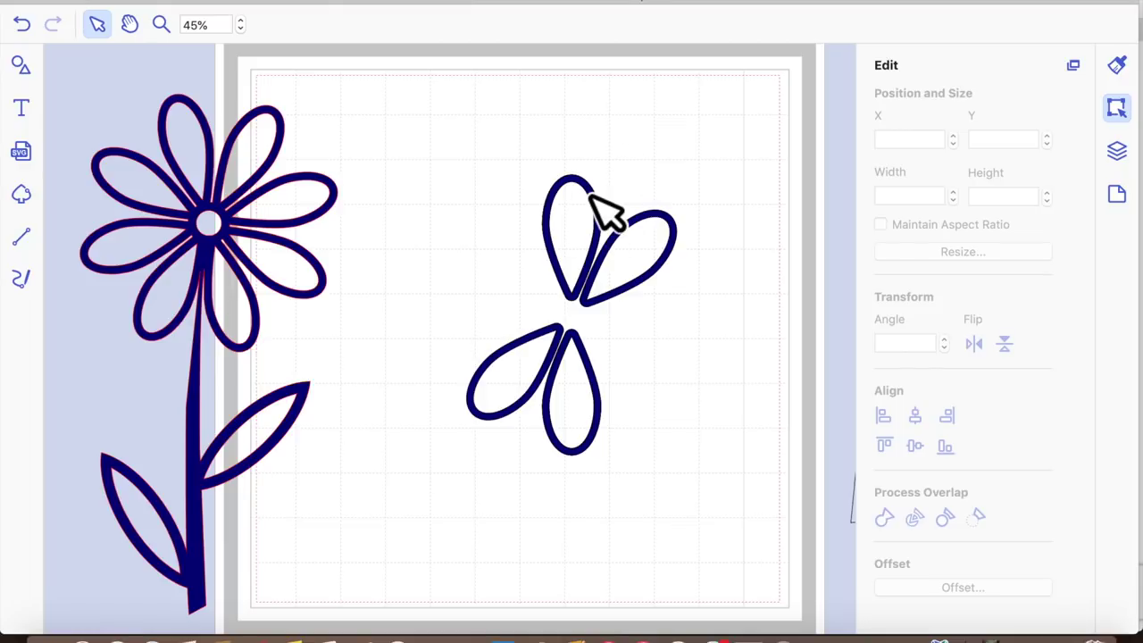
Rotate another of the upright stacked petal pairs to an angle of 90°.
click(599, 198)
click(904, 348)
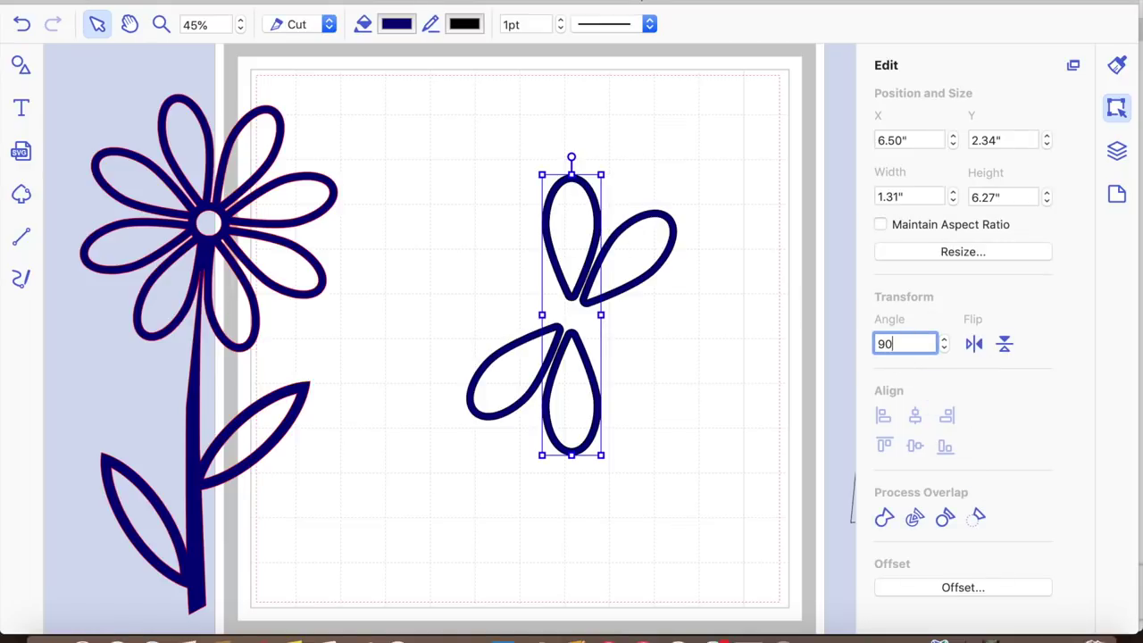
key(Return)
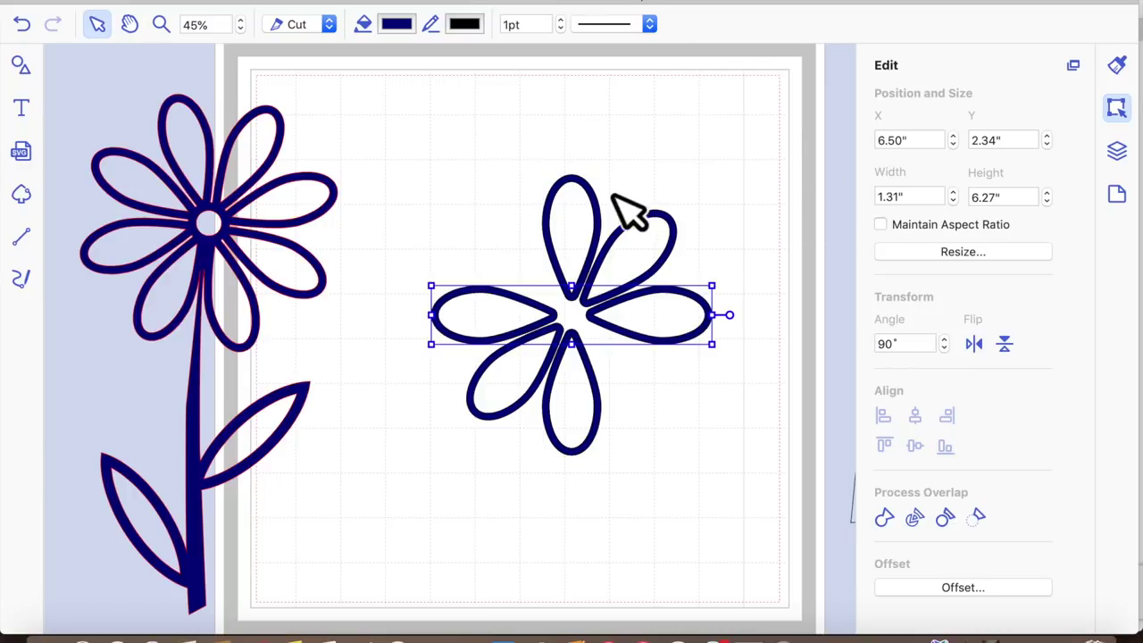
Rotate the remaining duplicate upright petal pair to an angle of 135° to complete the eight-petal flower.
click(608, 213)
click(920, 348)
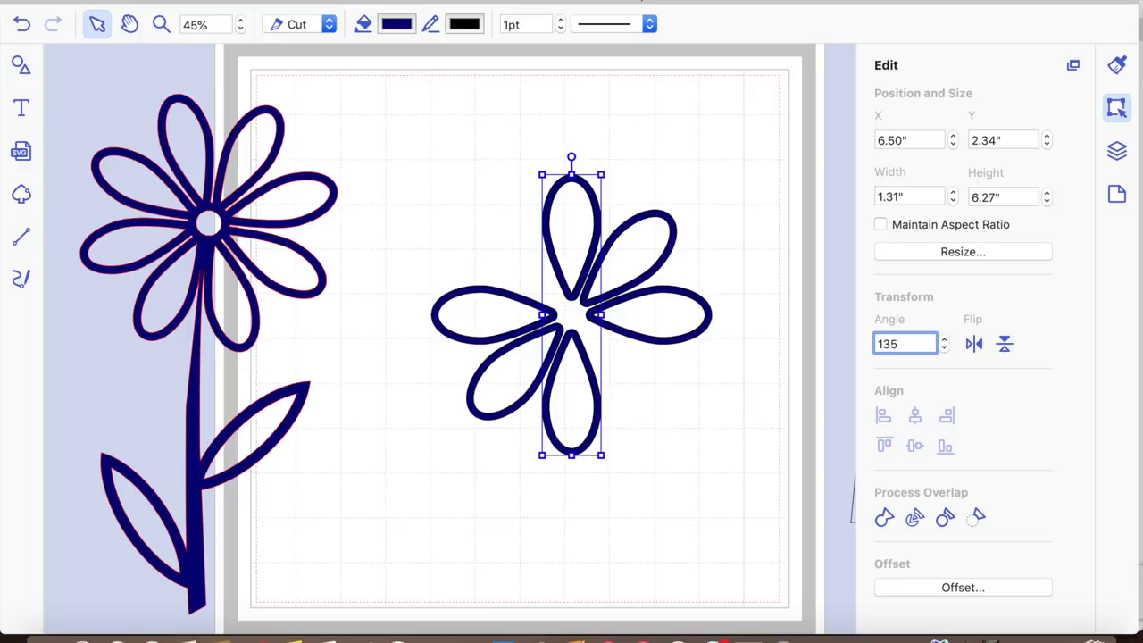
key(Return)
click(706, 590)
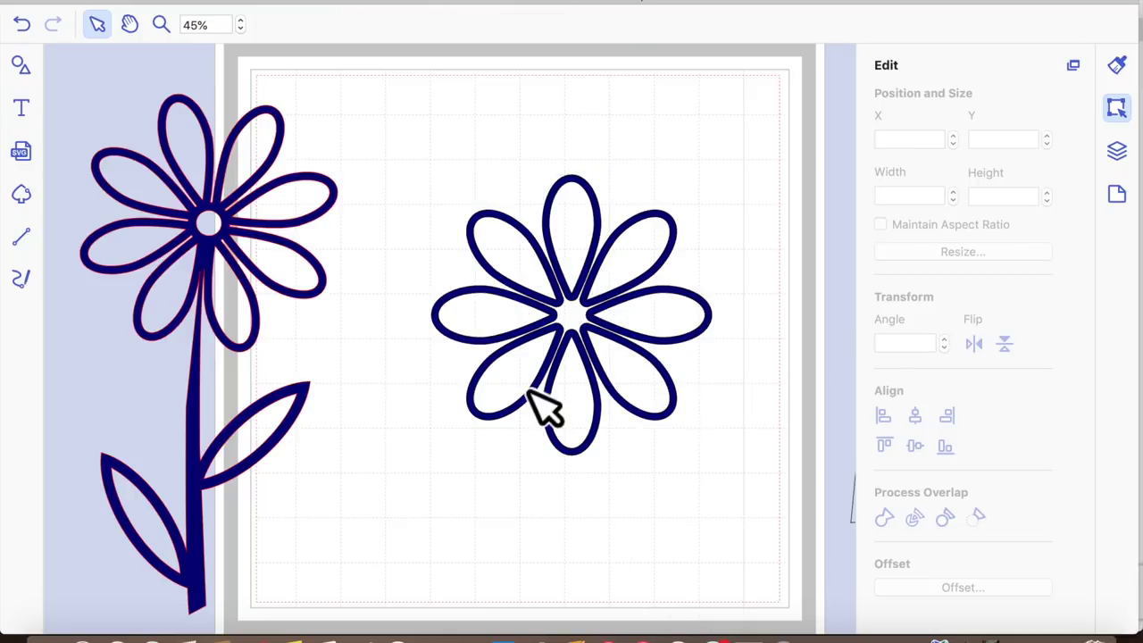
Group all four petal pairs into one flower and move it to about X 3.93", Y 1.12" on the mat.
drag(407, 147, 722, 477)
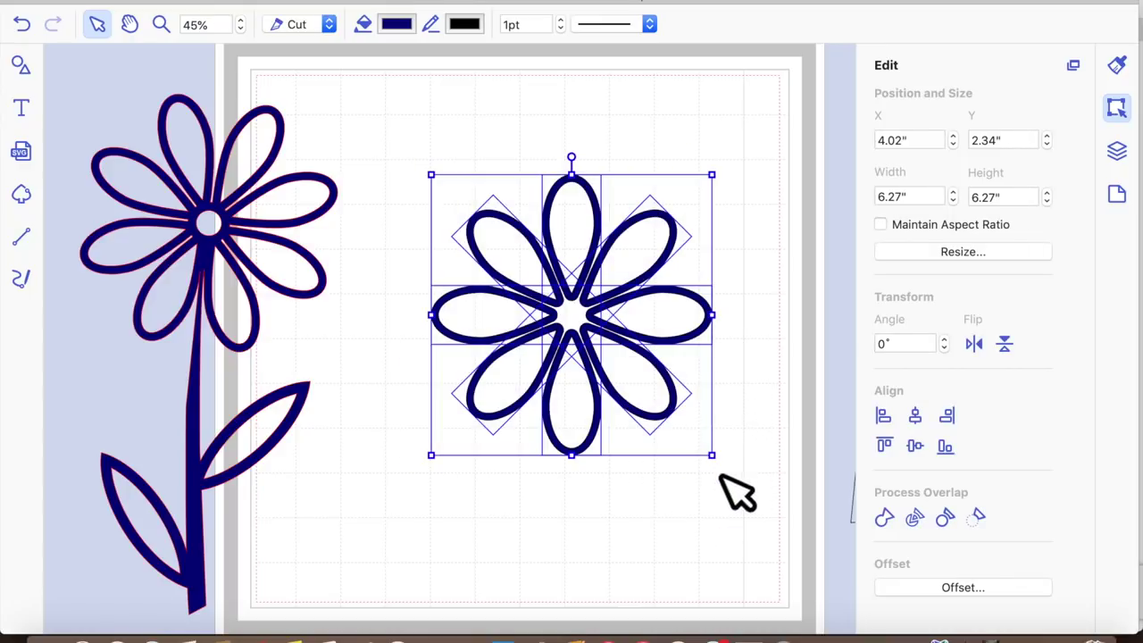
click(326, 5)
click(355, 121)
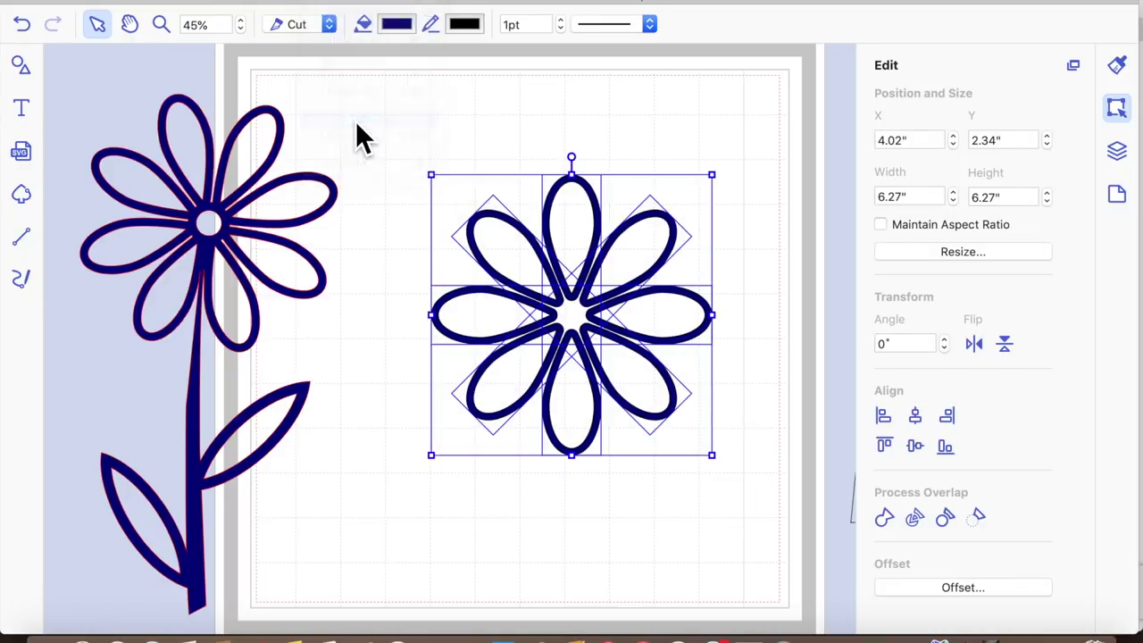
click(503, 476)
drag(580, 364, 582, 311)
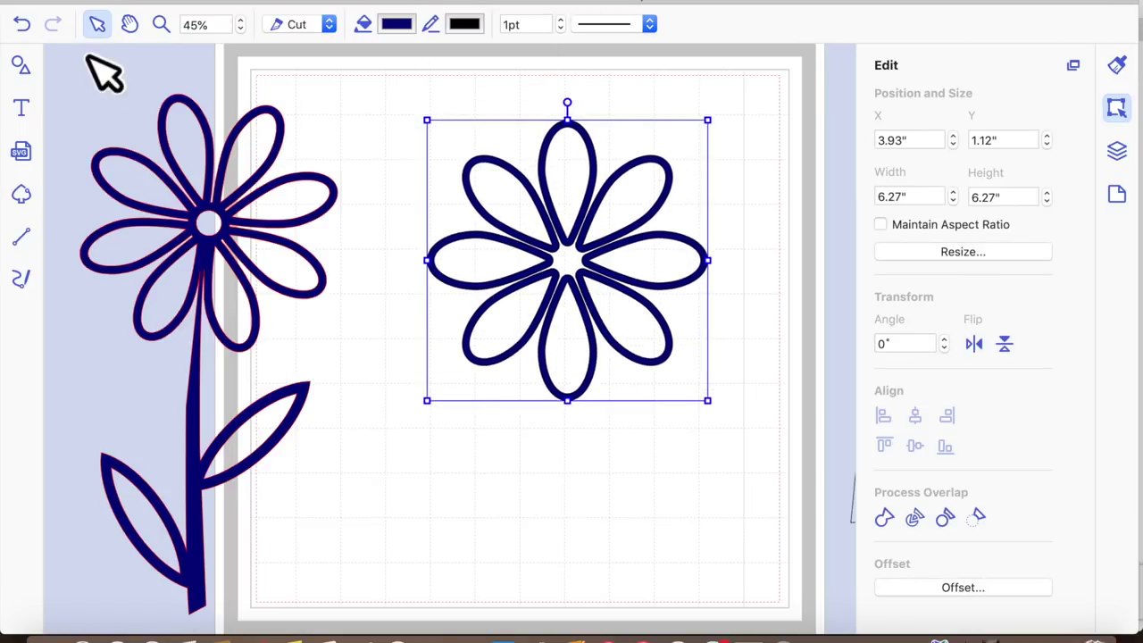
Add a plain circle from the basic shapes, shrink it to about 0.94" and place it over the flower's center.
click(20, 66)
scroll(187, 457, down, 5)
scroll(192, 469, down, 10)
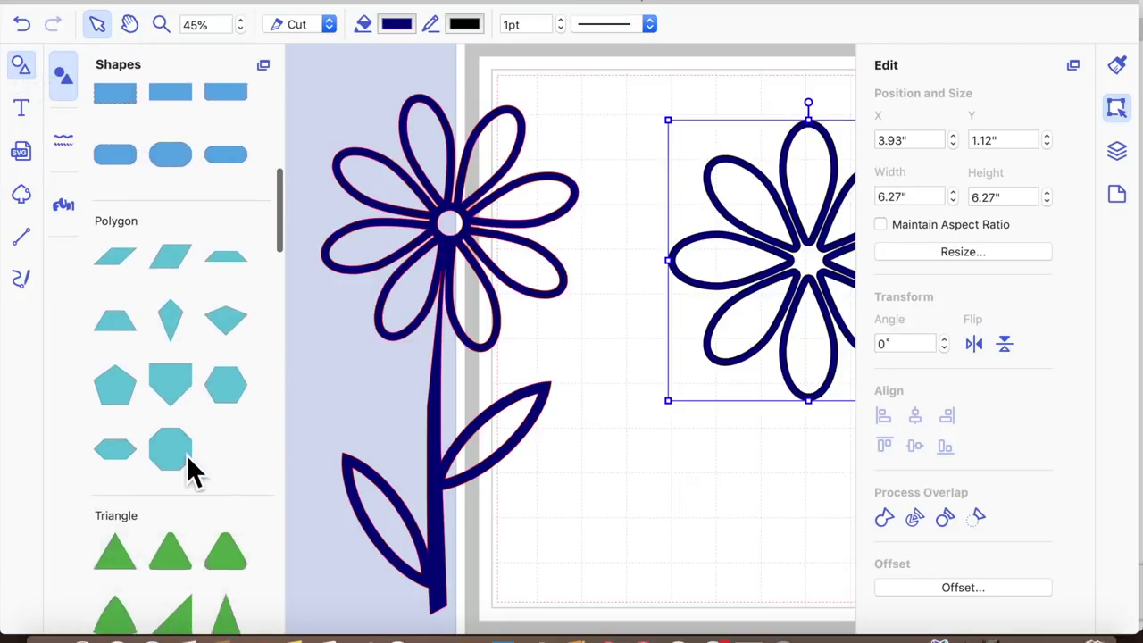
drag(127, 488, 597, 555)
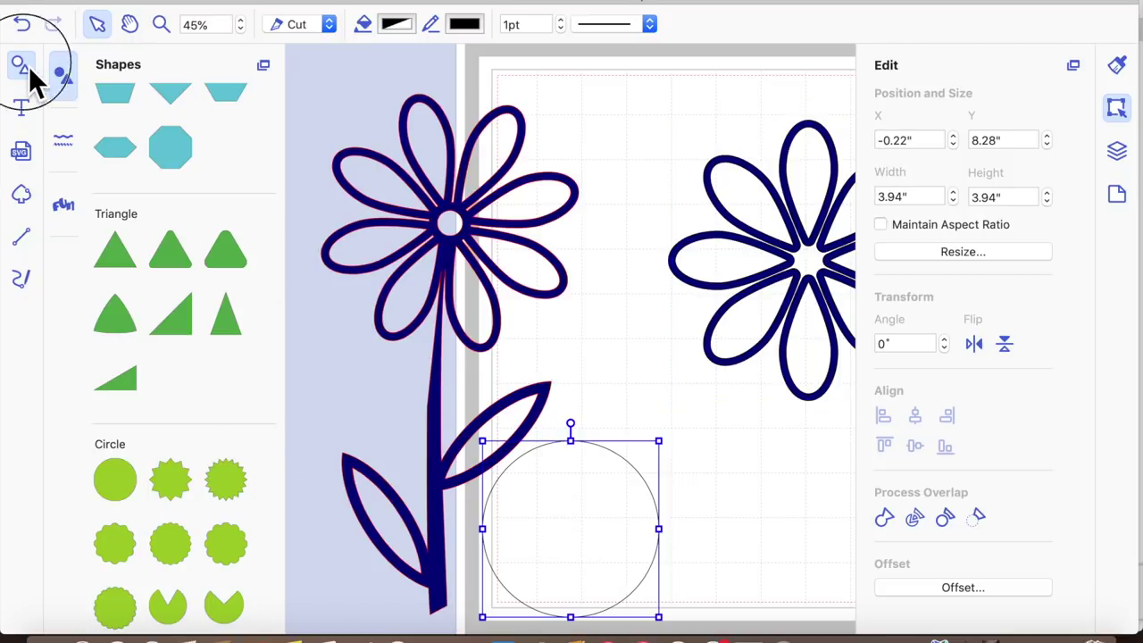
click(19, 66)
drag(259, 459, 401, 566)
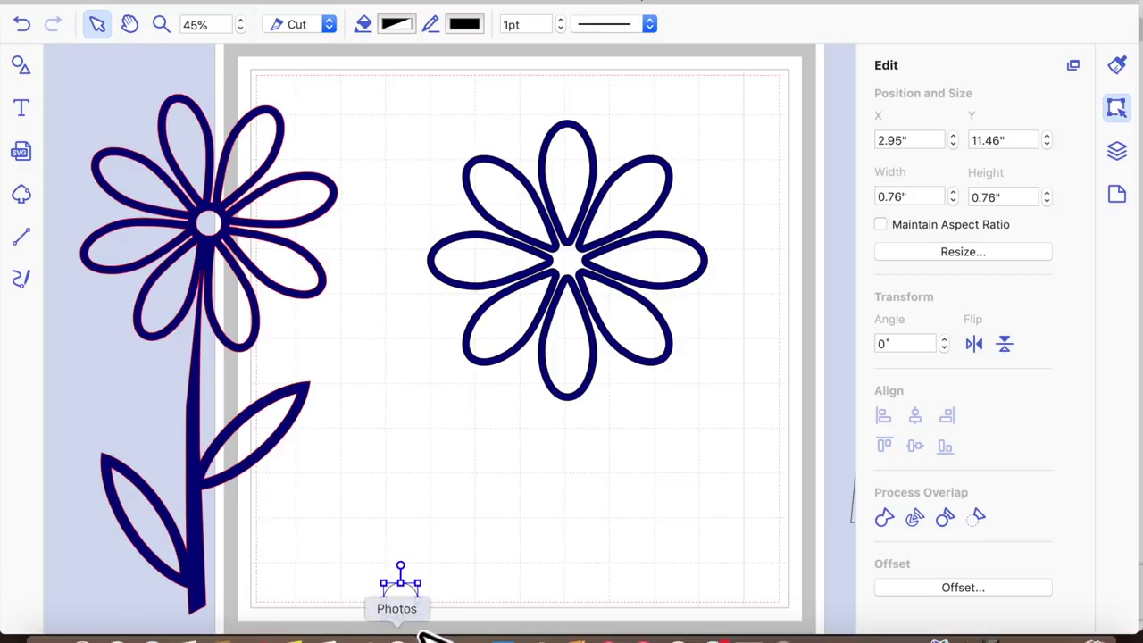
drag(421, 613, 587, 277)
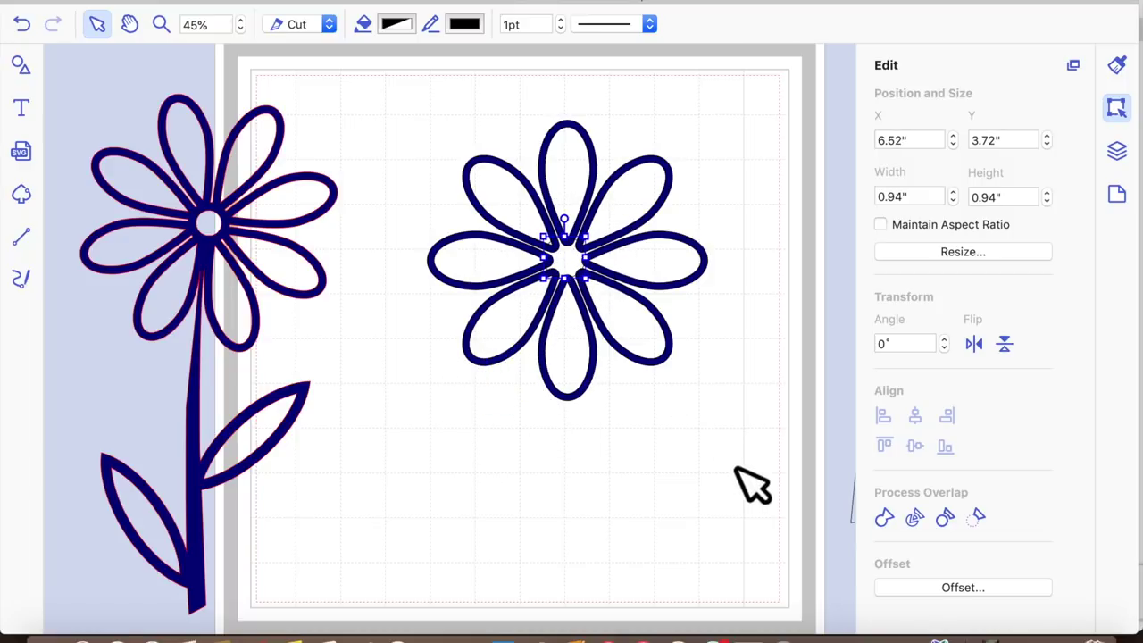
Fill the center circle with grey and enlarge it to about 1.05" so it covers the inner petal tips.
click(1116, 66)
click(918, 211)
click(840, 228)
click(605, 434)
click(581, 268)
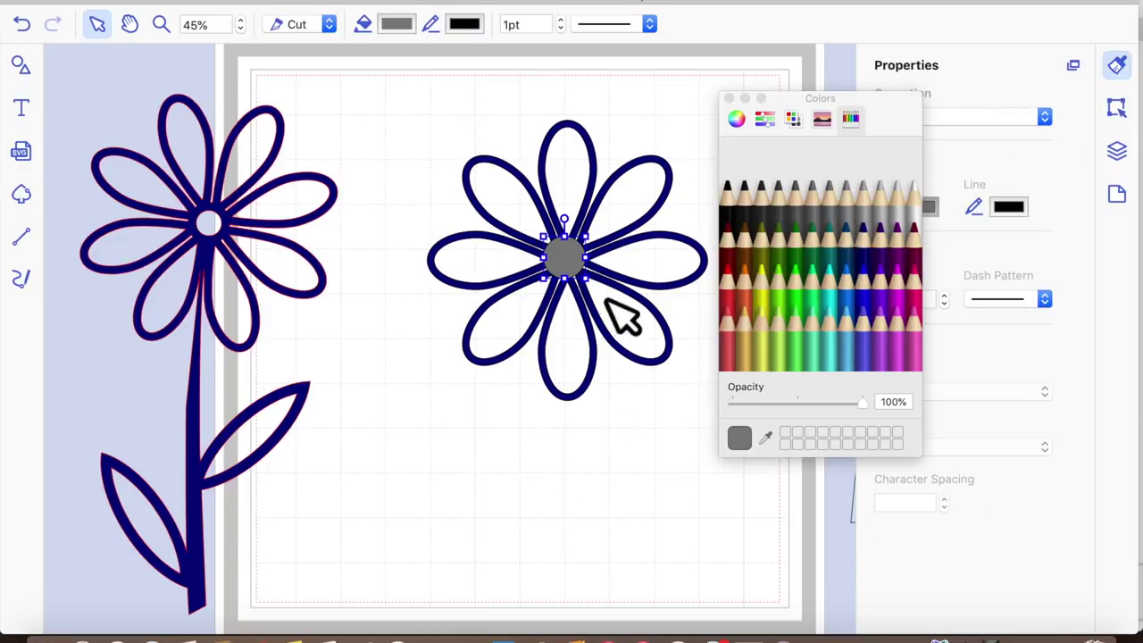
mouse_move(589, 284)
mouse_down()
mouse_move(612, 299)
mouse_move(591, 282)
mouse_up()
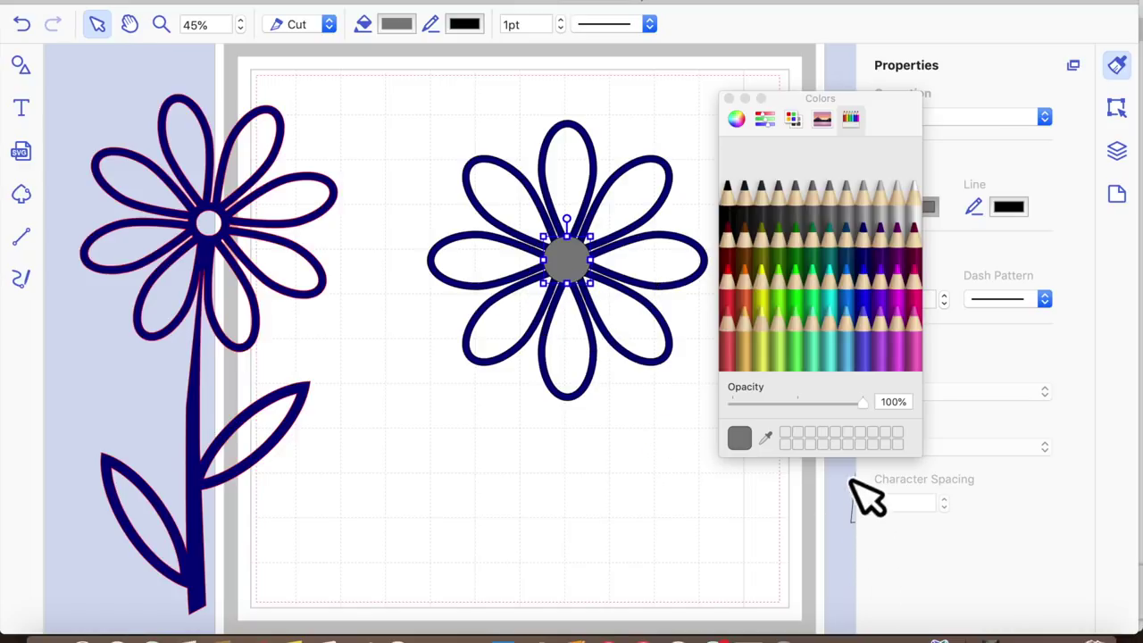
click(729, 98)
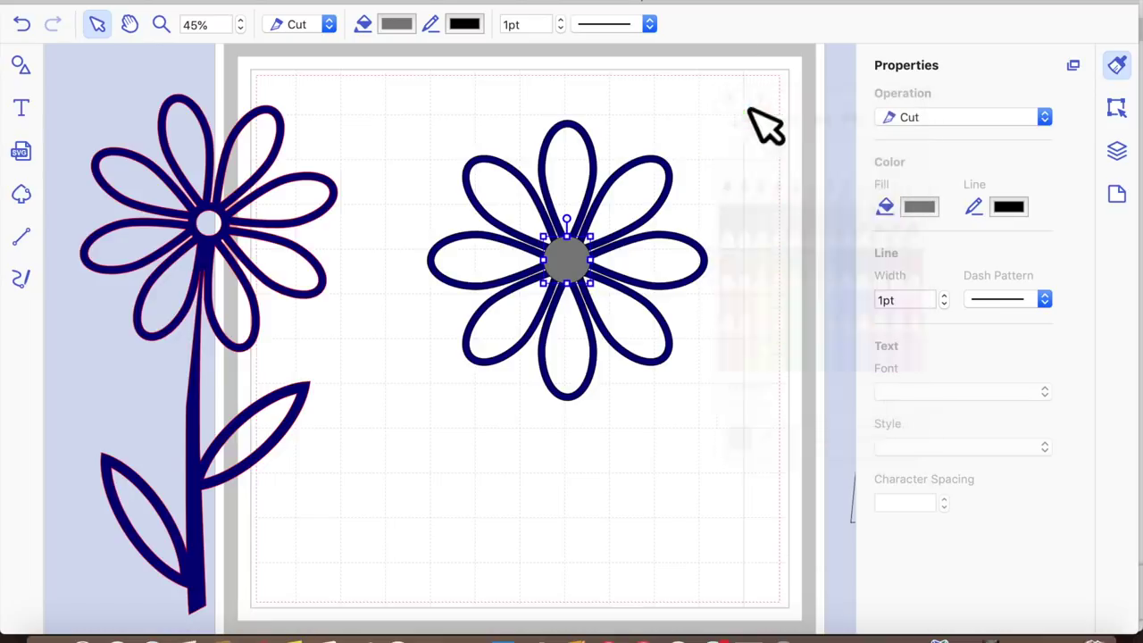
Create a 0.16" inward offset of the grey circle with round corners and move the offset circle below the flower.
click(1118, 109)
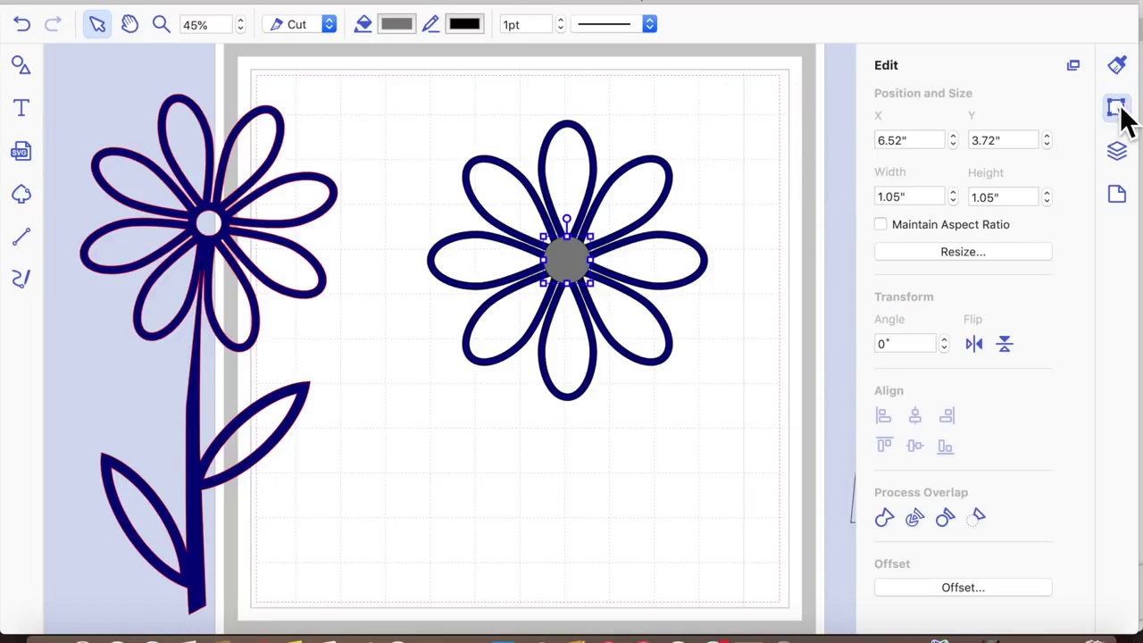
click(946, 586)
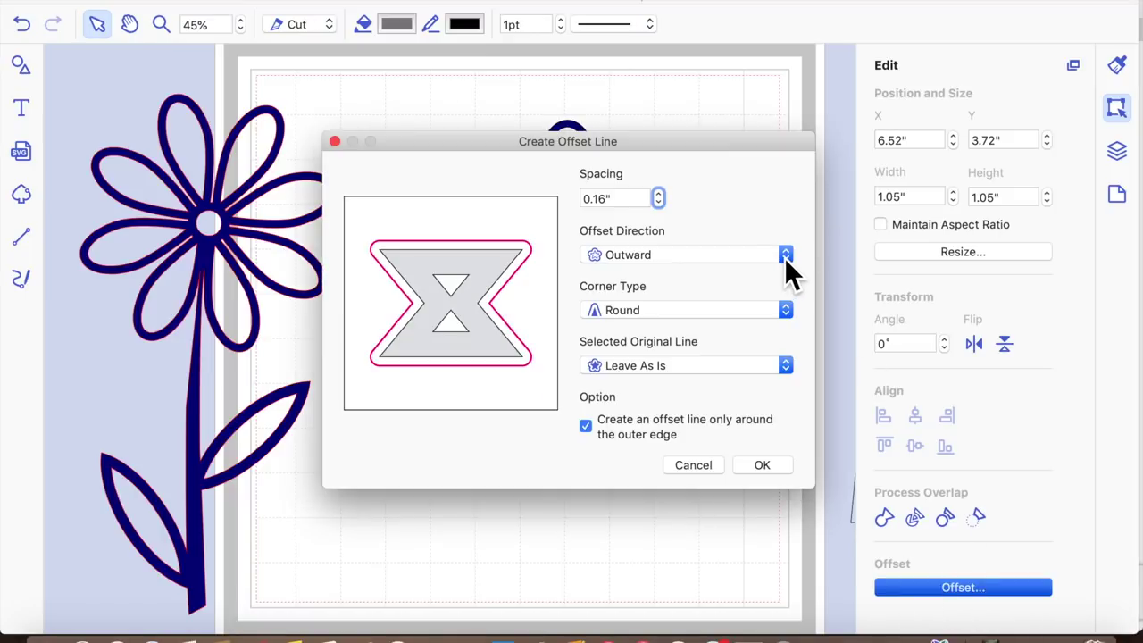
click(784, 255)
click(756, 275)
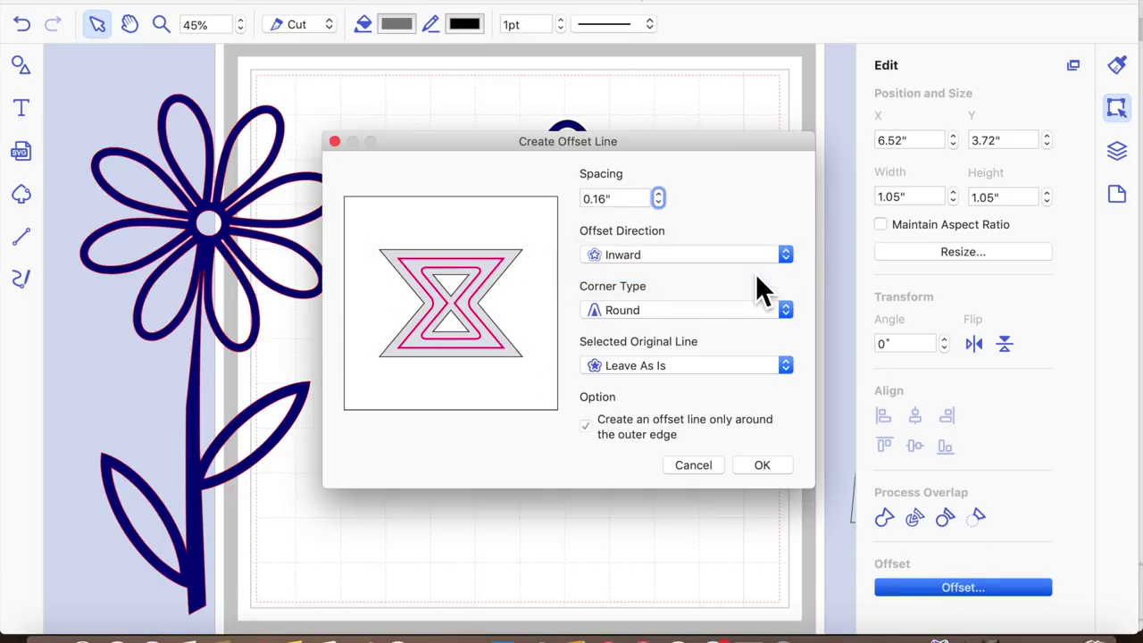
click(768, 465)
drag(589, 279, 623, 505)
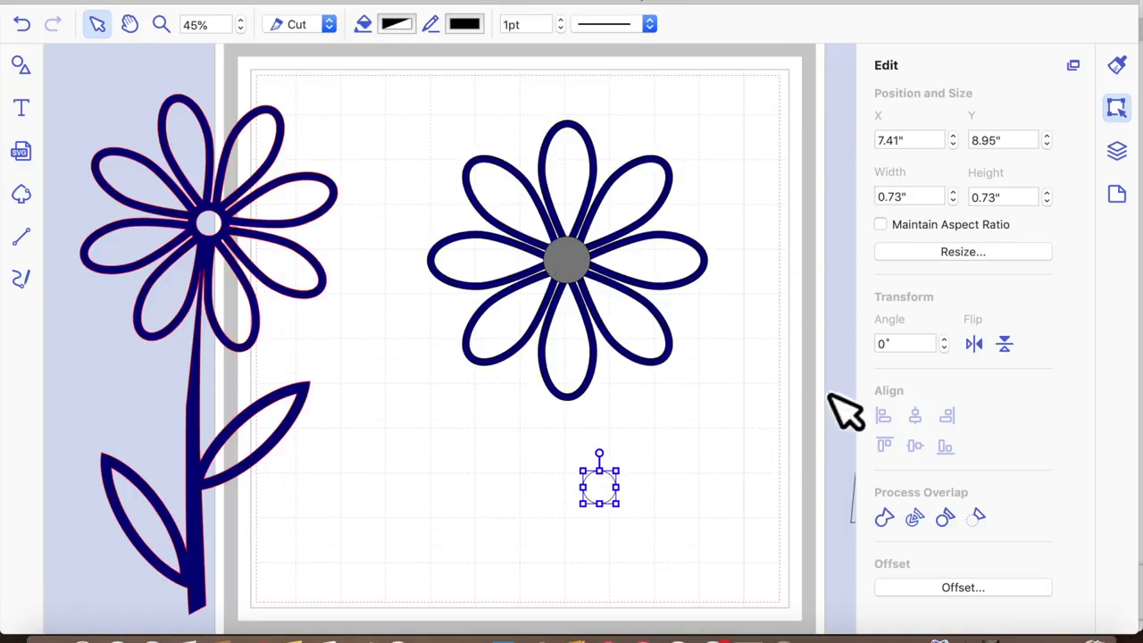
Align the flower and grey circle on their horizontal and vertical centers and weld them into one shape.
drag(443, 100, 666, 350)
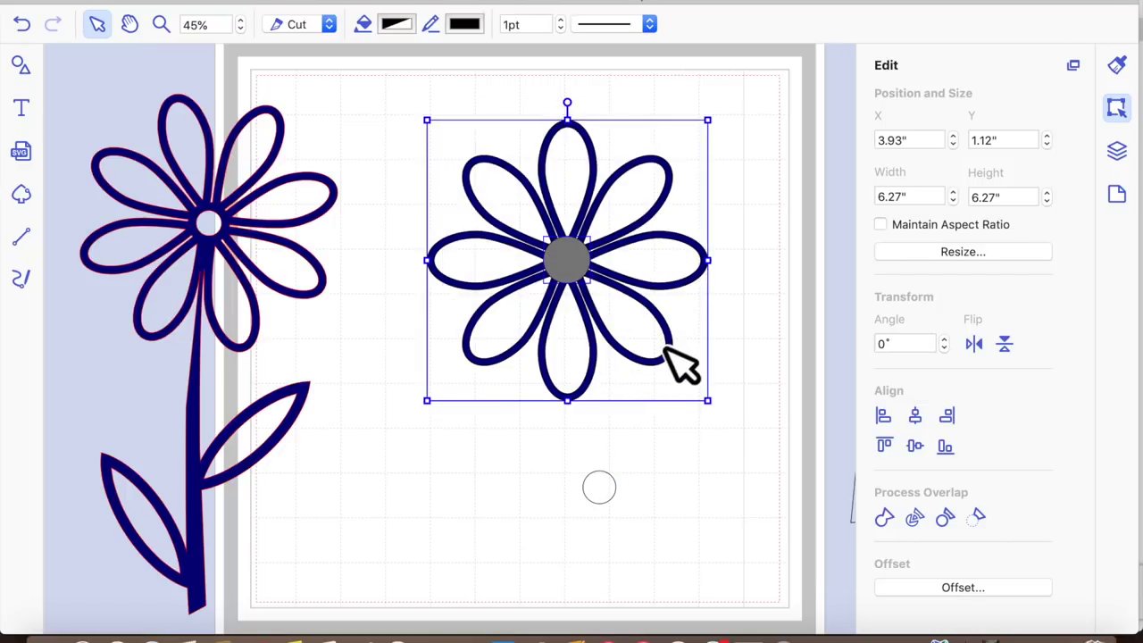
click(919, 412)
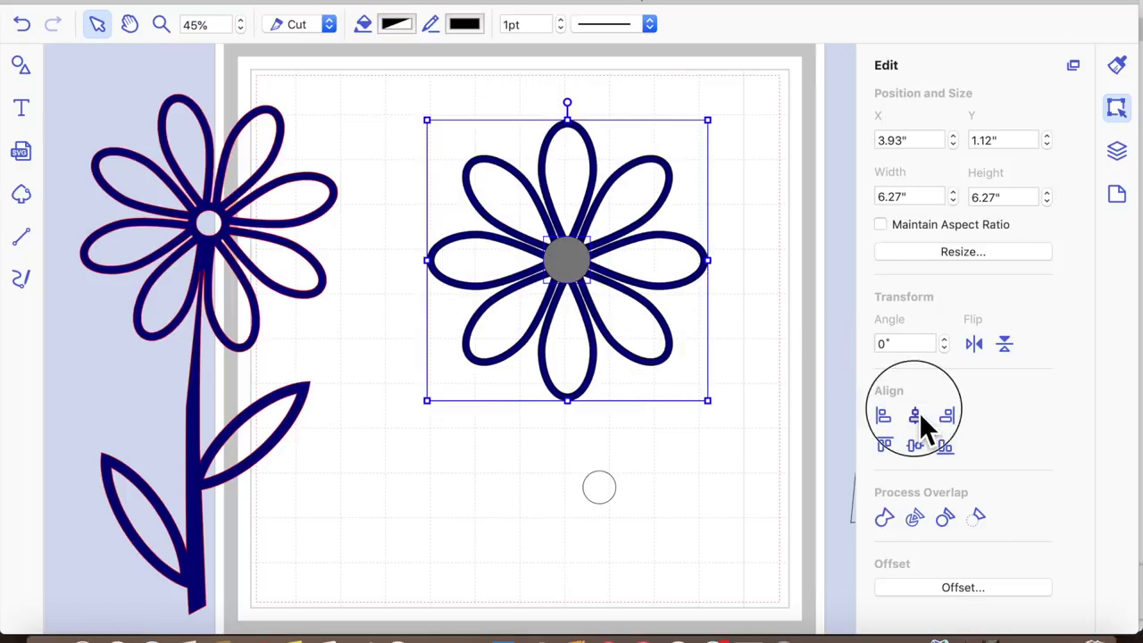
click(922, 447)
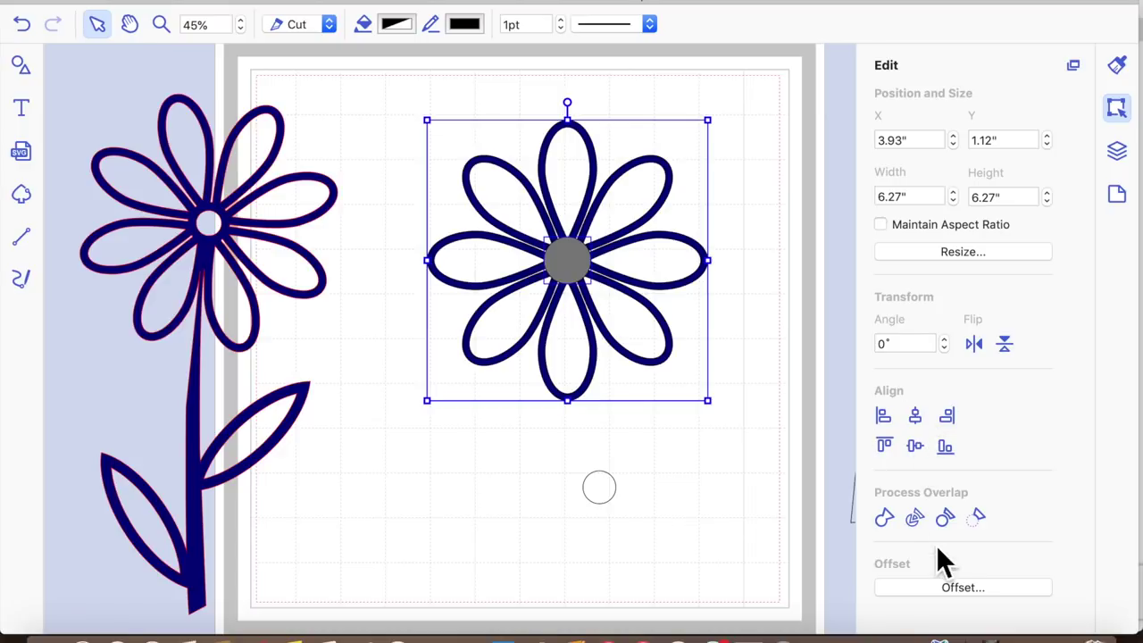
click(887, 525)
click(697, 416)
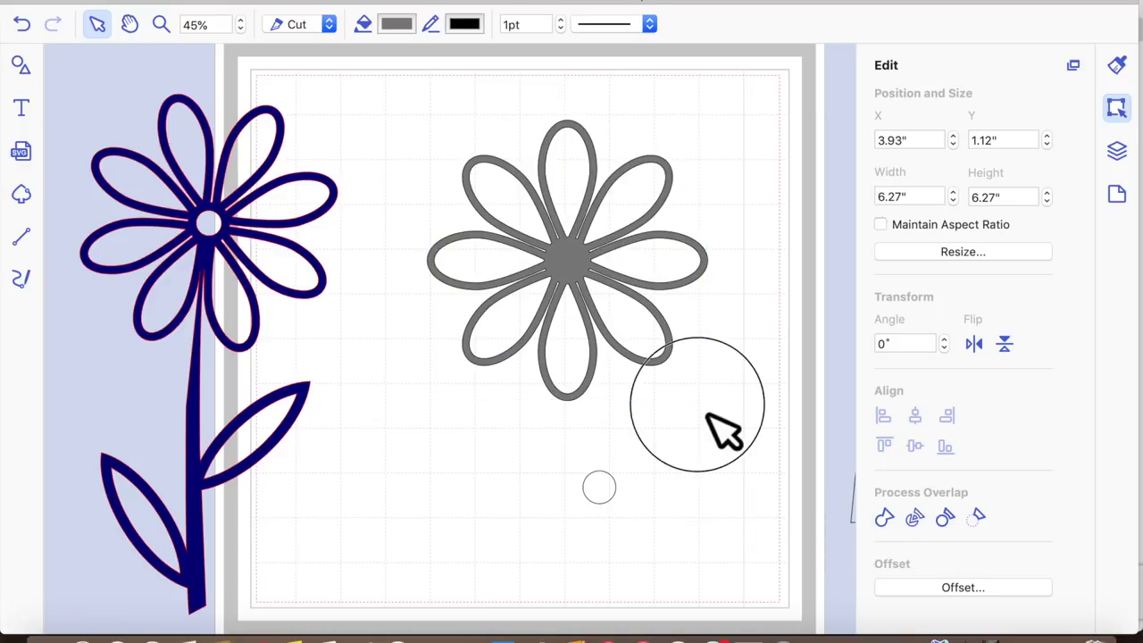
Move the small offset circle to about X 7.00", Y 7.99" below the flower and bring it to the front.
drag(581, 272, 594, 295)
drag(583, 431, 584, 438)
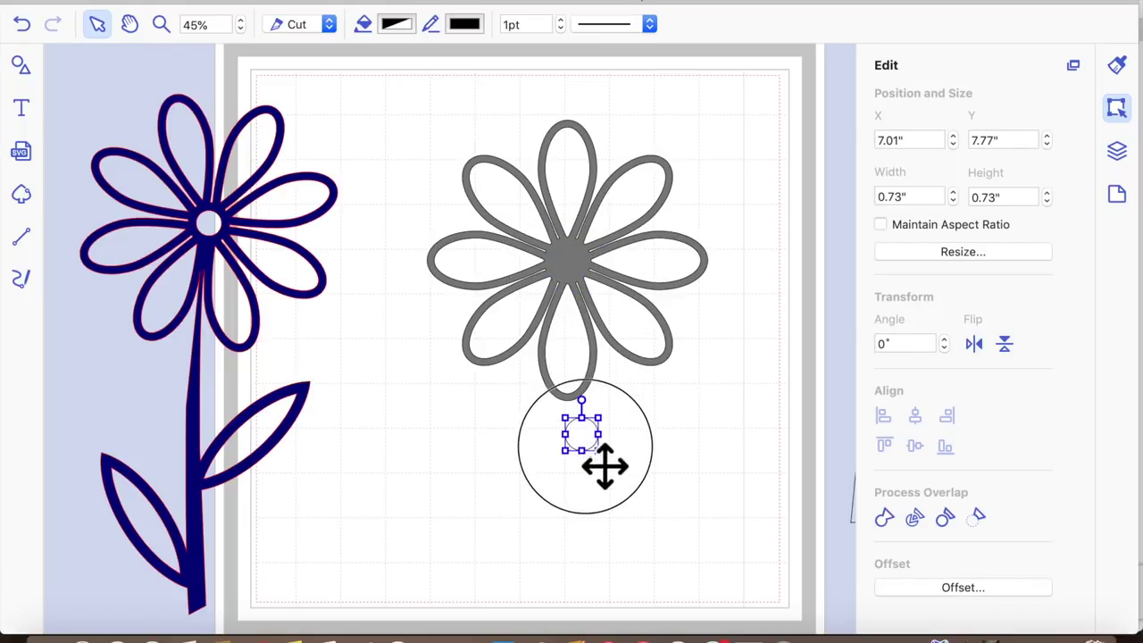
right_click(586, 440)
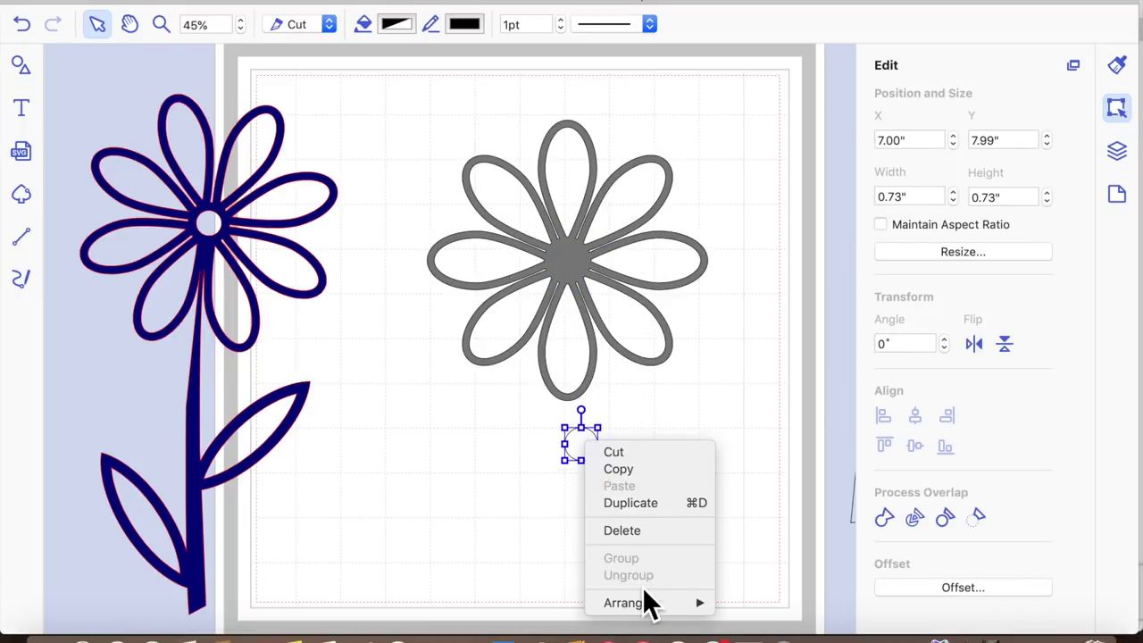
mouse_move(650, 606)
click(779, 571)
Center the small circle on the welded flower in both directions and subtract it to cut a hole in the middle.
drag(421, 100, 706, 461)
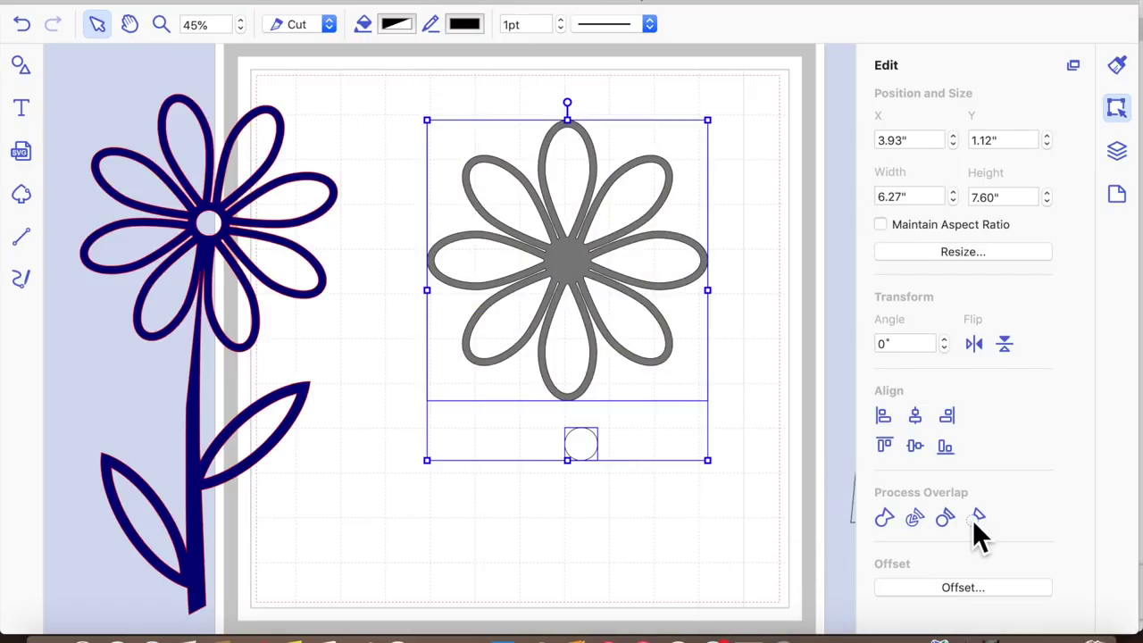
click(920, 421)
click(919, 451)
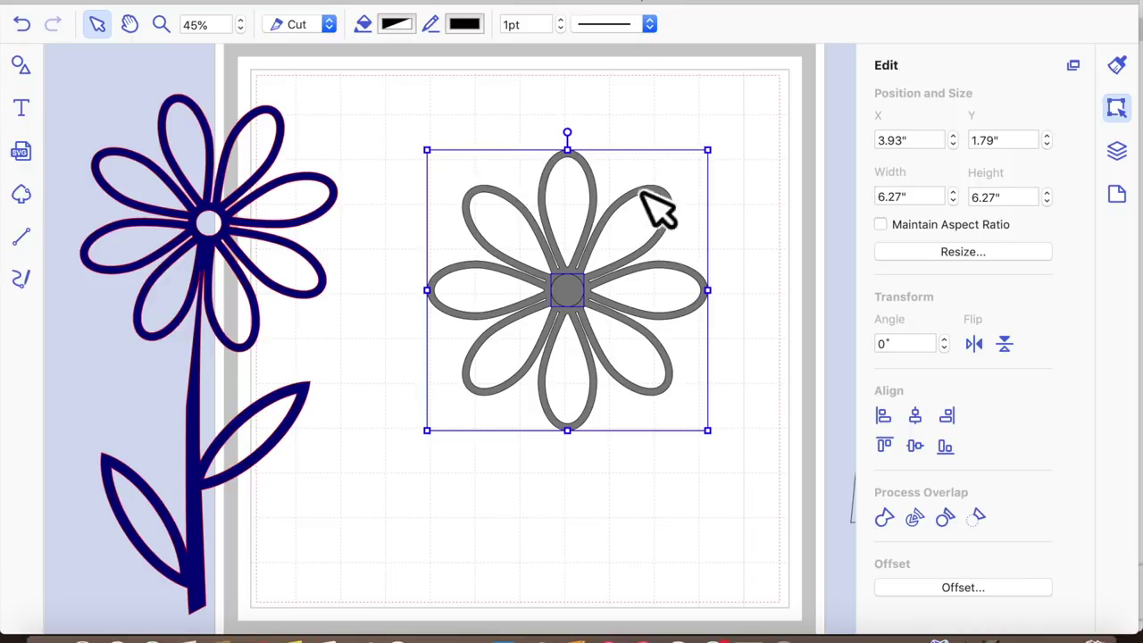
click(979, 519)
click(739, 482)
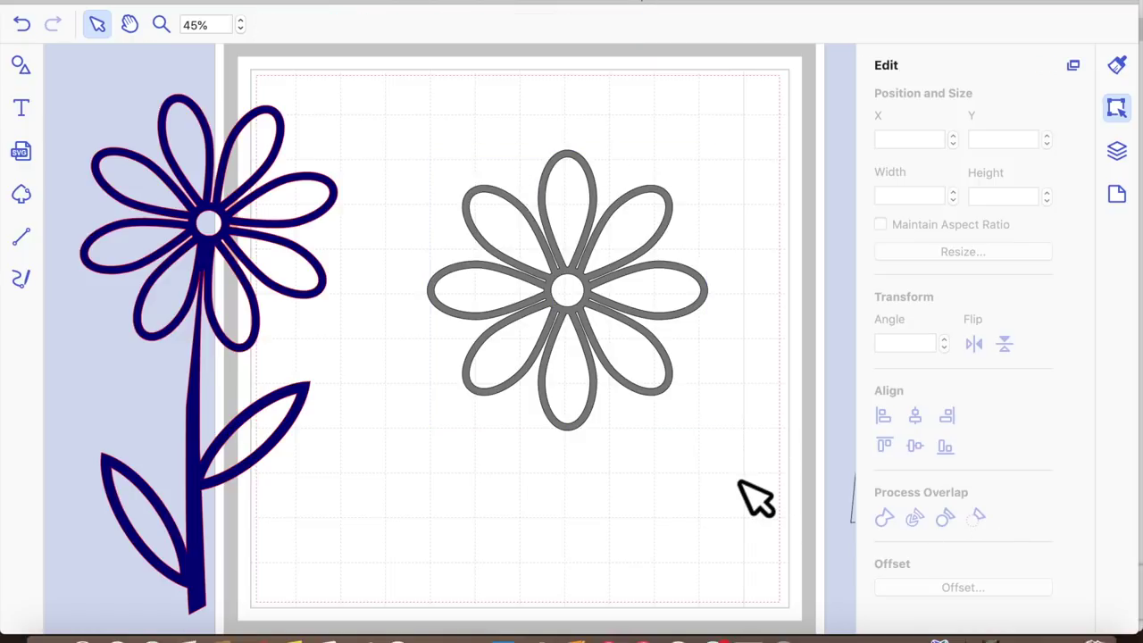
Move the flower to about X 2.77", Y 0.76" and bring the tapered stem outline onto the mat at about X 10.57", Y 2.65".
drag(603, 339, 544, 283)
scroll(714, 402, right, 2)
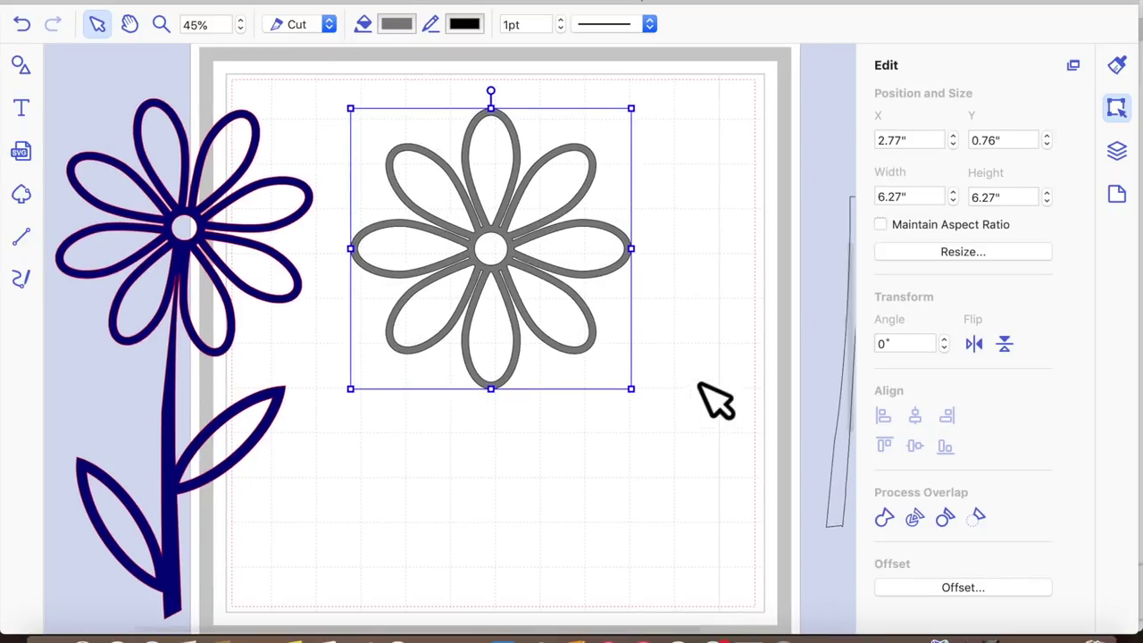
drag(854, 479, 706, 480)
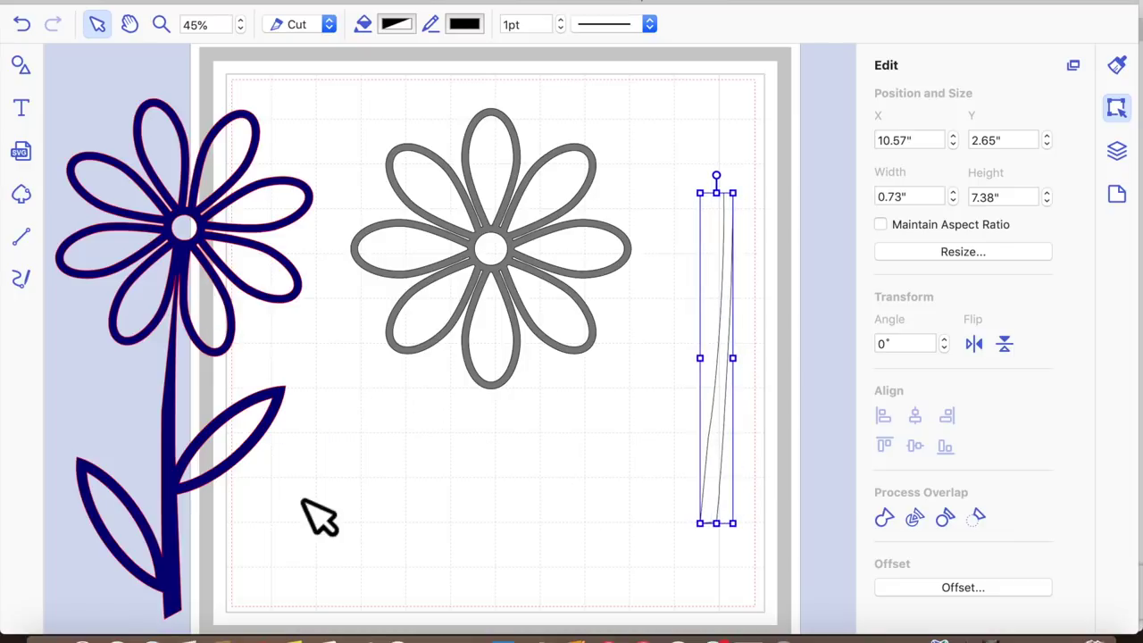
In the browser, examine the Palm Tree Stencil image on freestencilgallery.com and its saving options, and return to the cutting design program.
click(148, 636)
scroll(447, 514, up, 4)
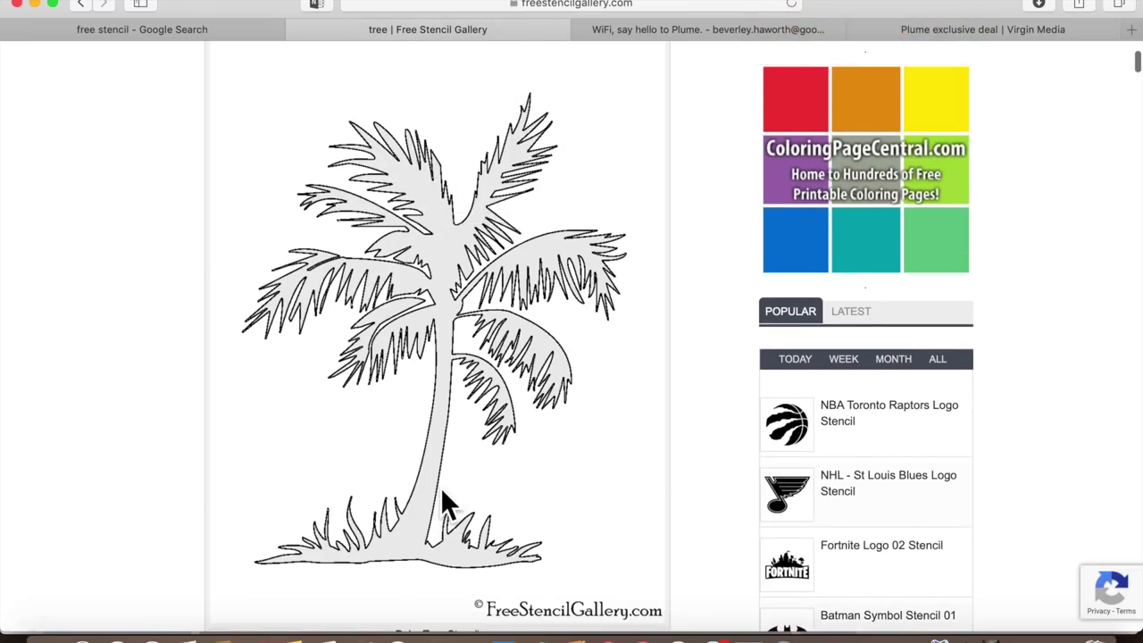
scroll(536, 420, up, 2)
scroll(536, 389, down, 3)
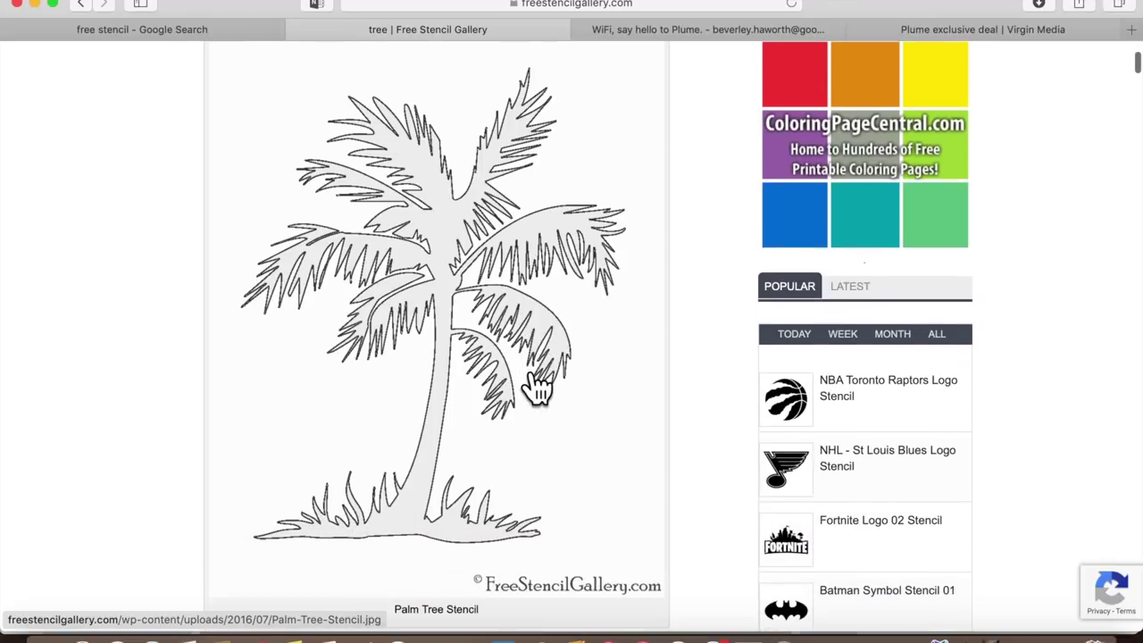
scroll(536, 388, up, 3)
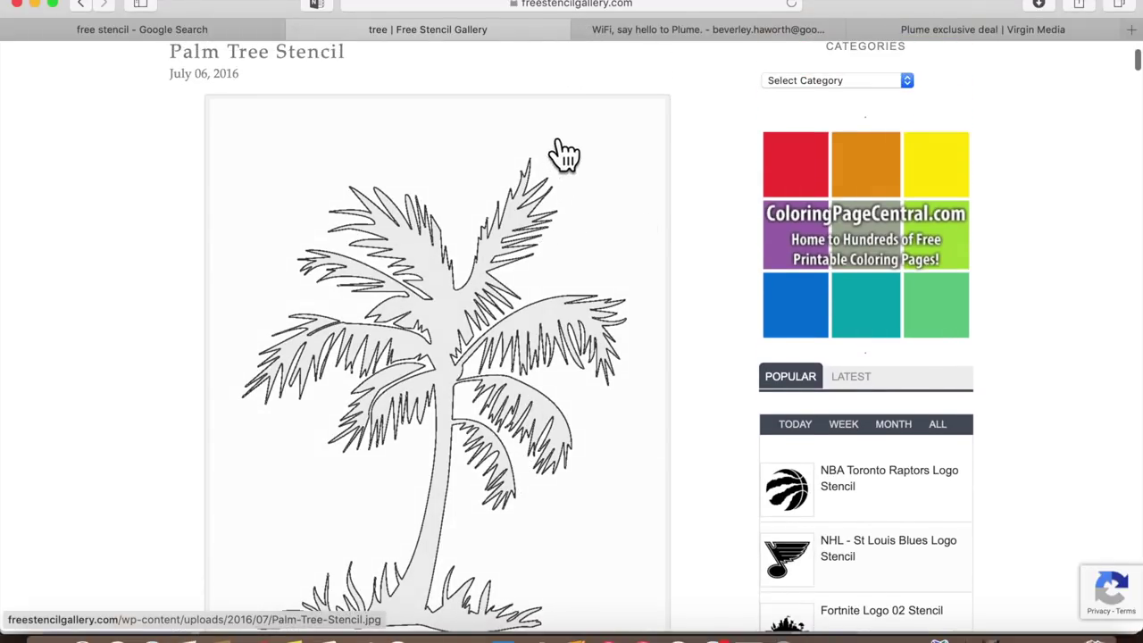
scroll(545, 330, down, 5)
right_click(534, 316)
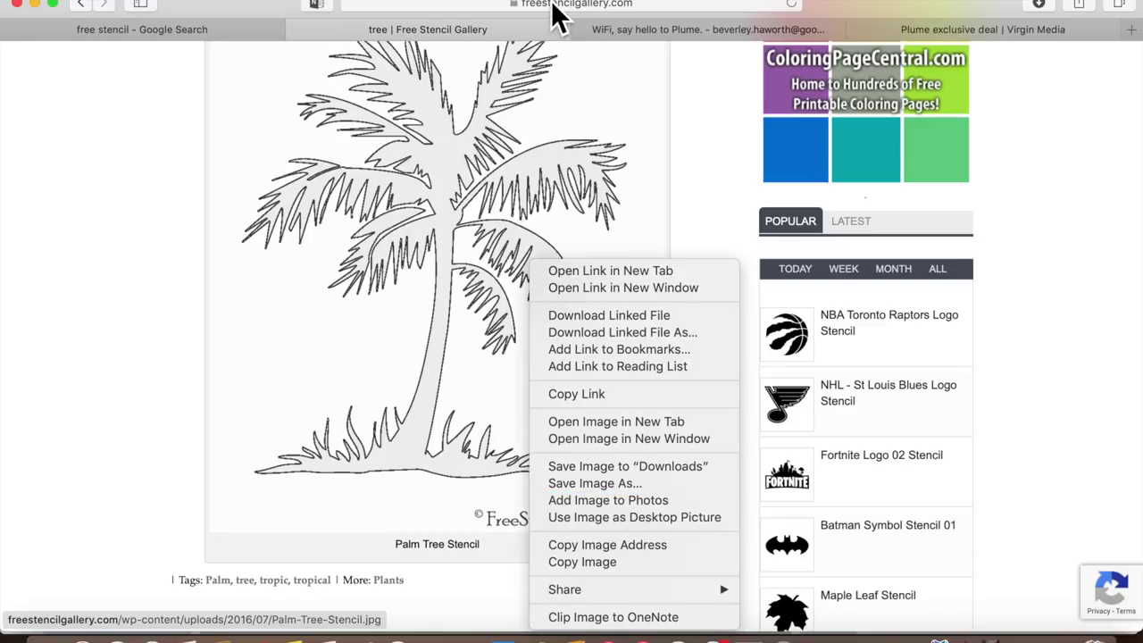
click(937, 638)
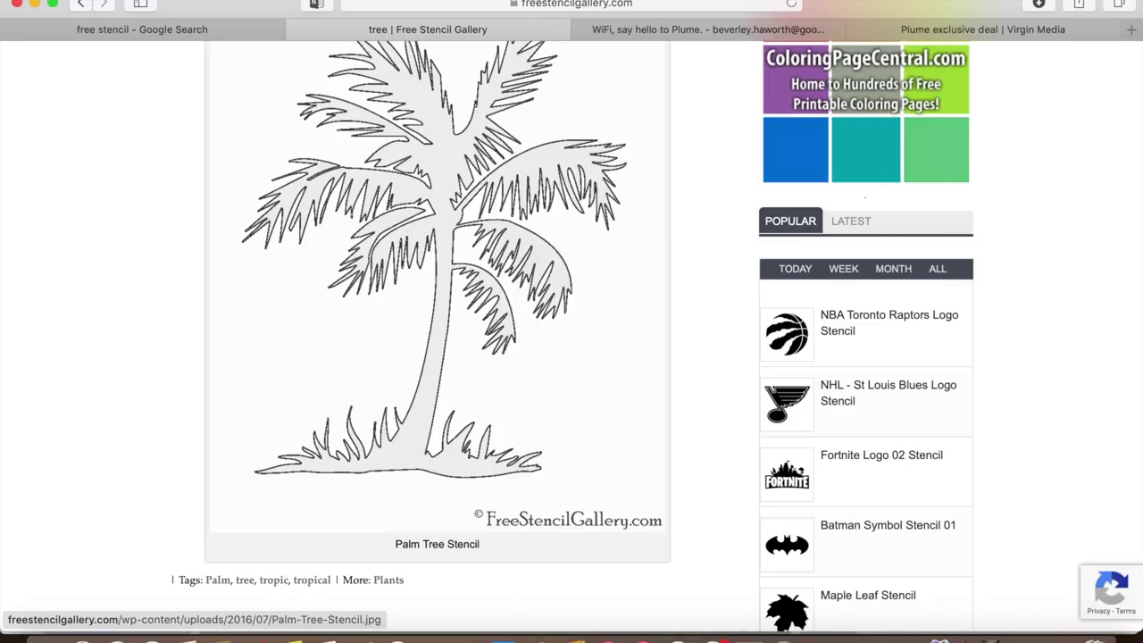
click(936, 639)
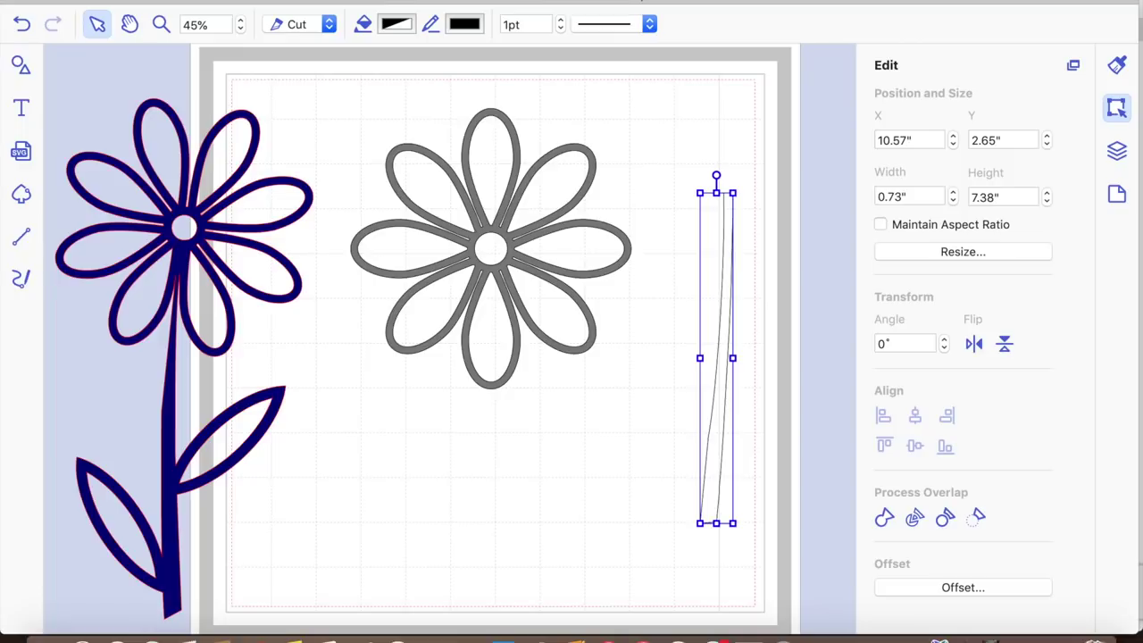
Trace the outer edge of the Palm-Tree-Stencil image without pasting the image itself on the drawing area.
click(24, 196)
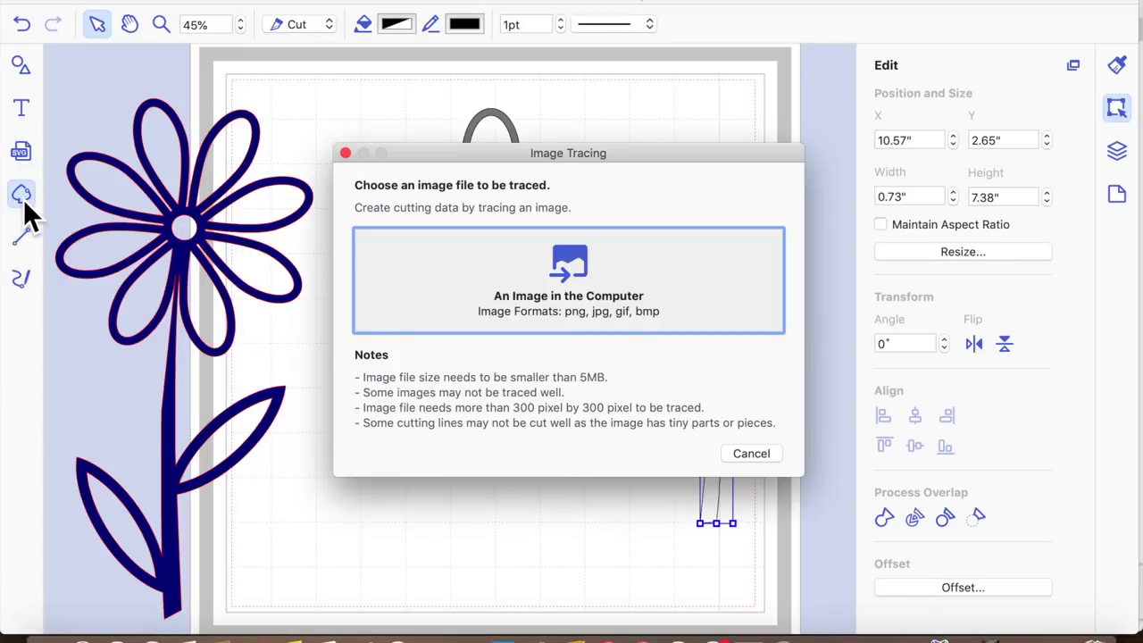
click(569, 286)
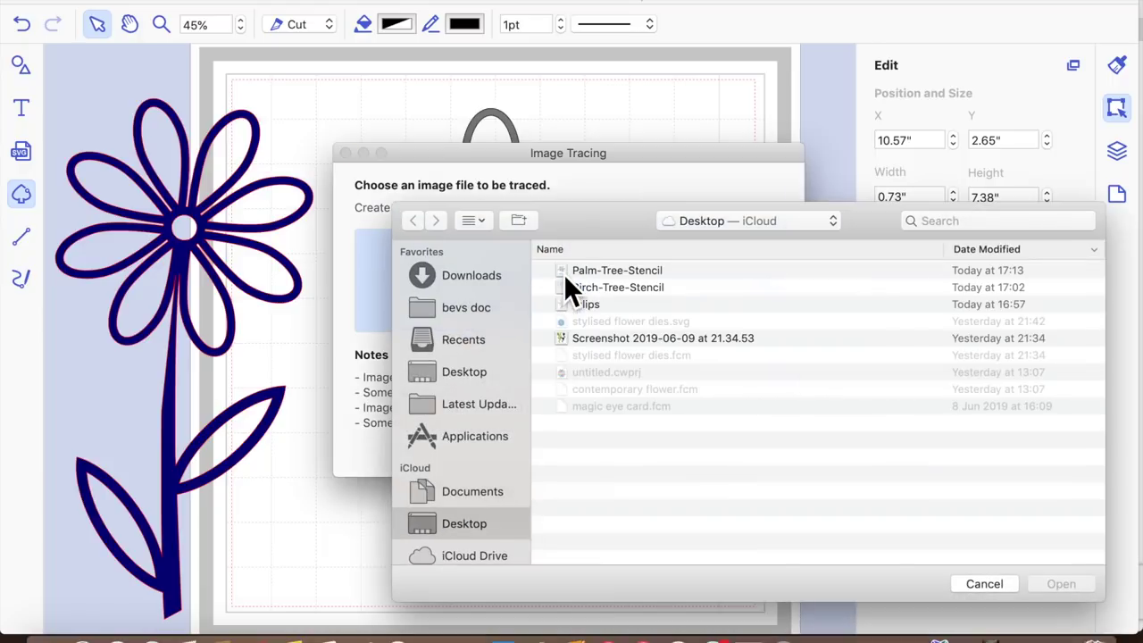
click(666, 268)
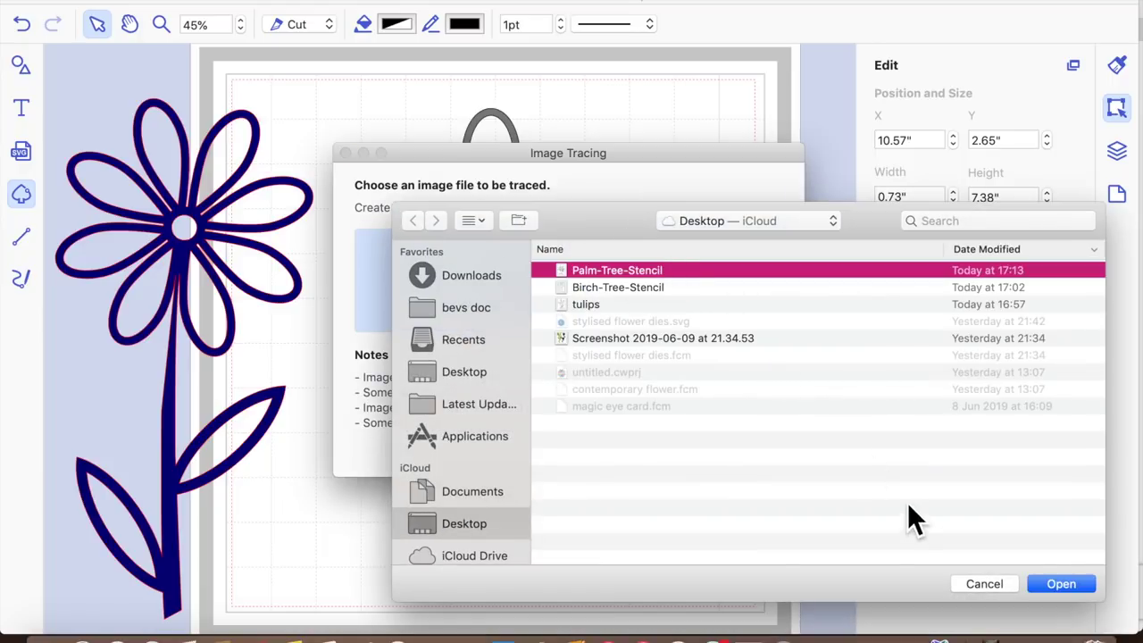
click(1063, 586)
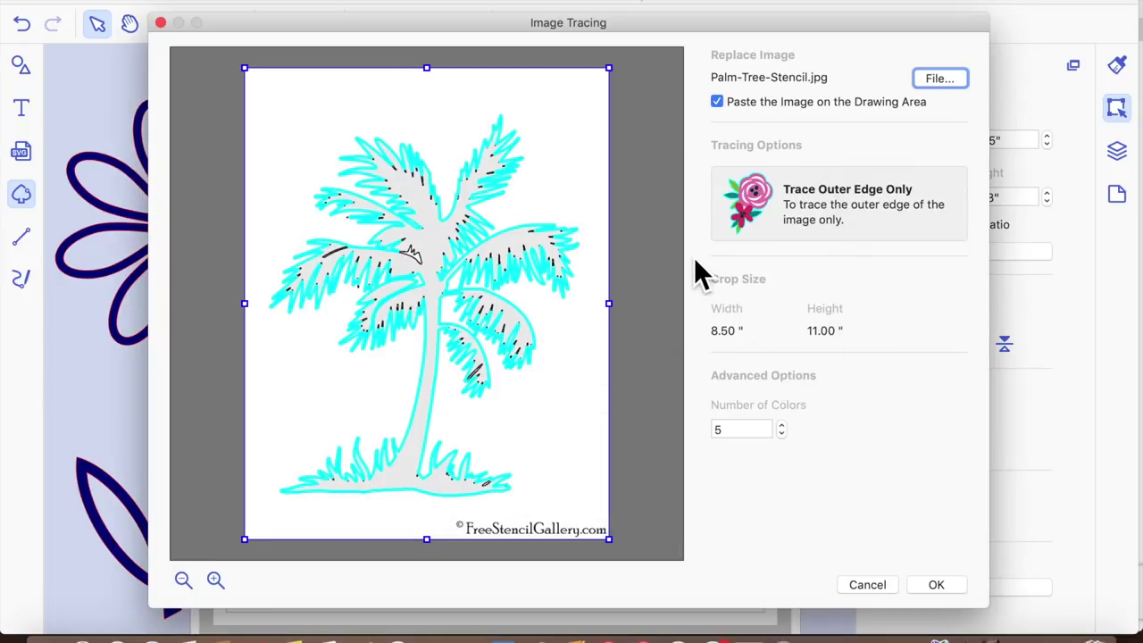
click(729, 105)
click(935, 586)
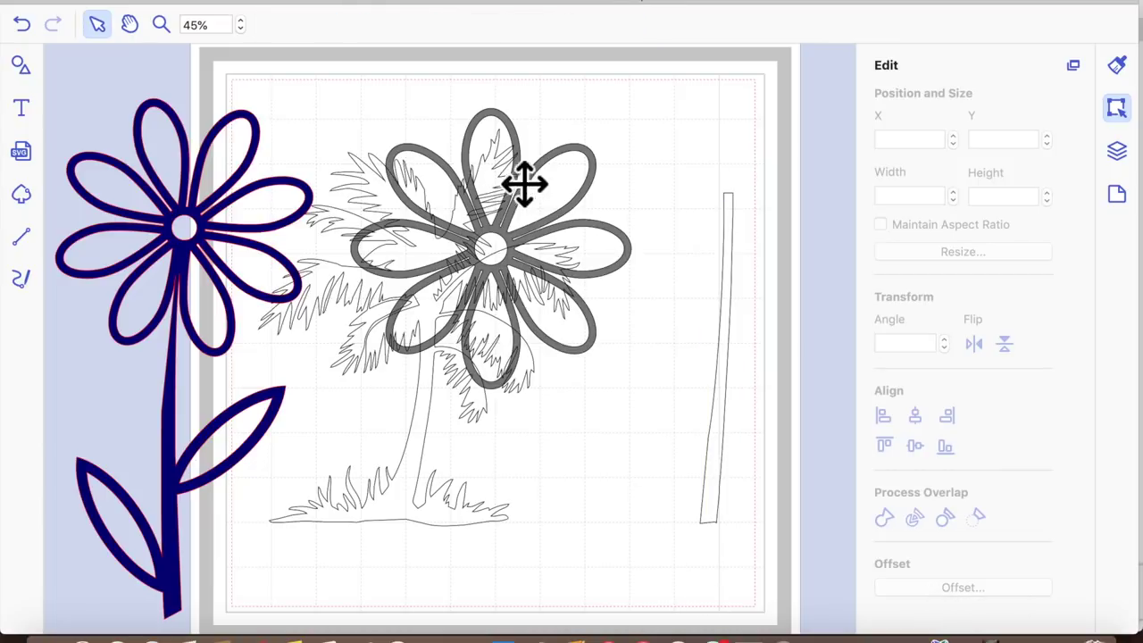
Move the flower off the side of the mat and shift the traced palm tree to about X 2.56".
drag(533, 202, 893, 176)
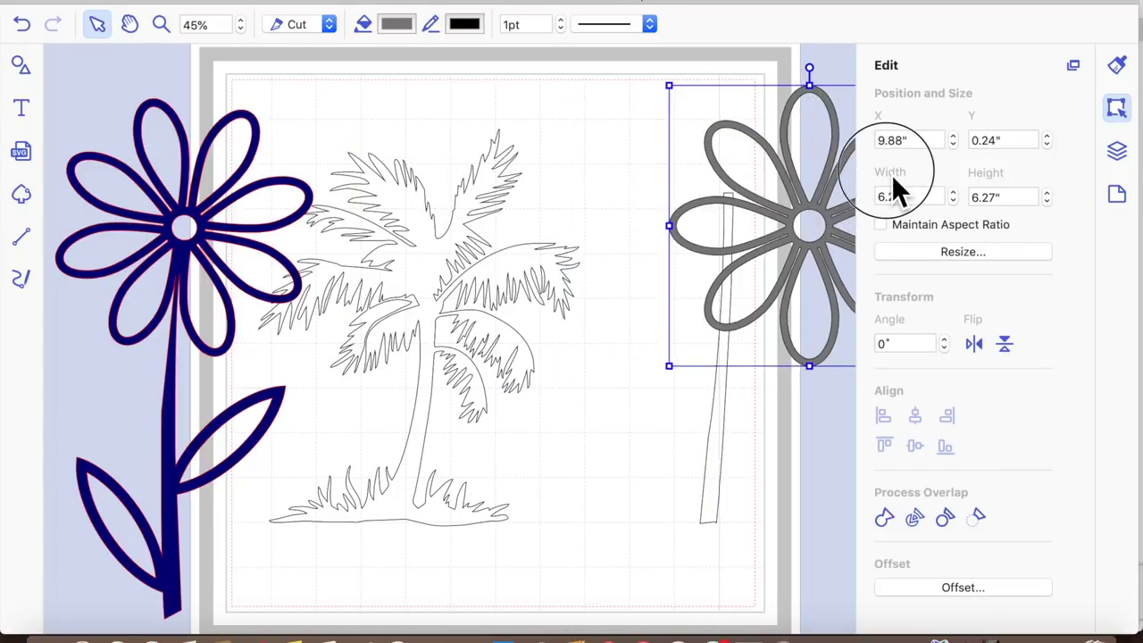
drag(452, 292, 537, 283)
Stretch the palm tree taller in both directions, with its top at about Y -0.85" and its base below the mat.
drag(502, 518, 502, 638)
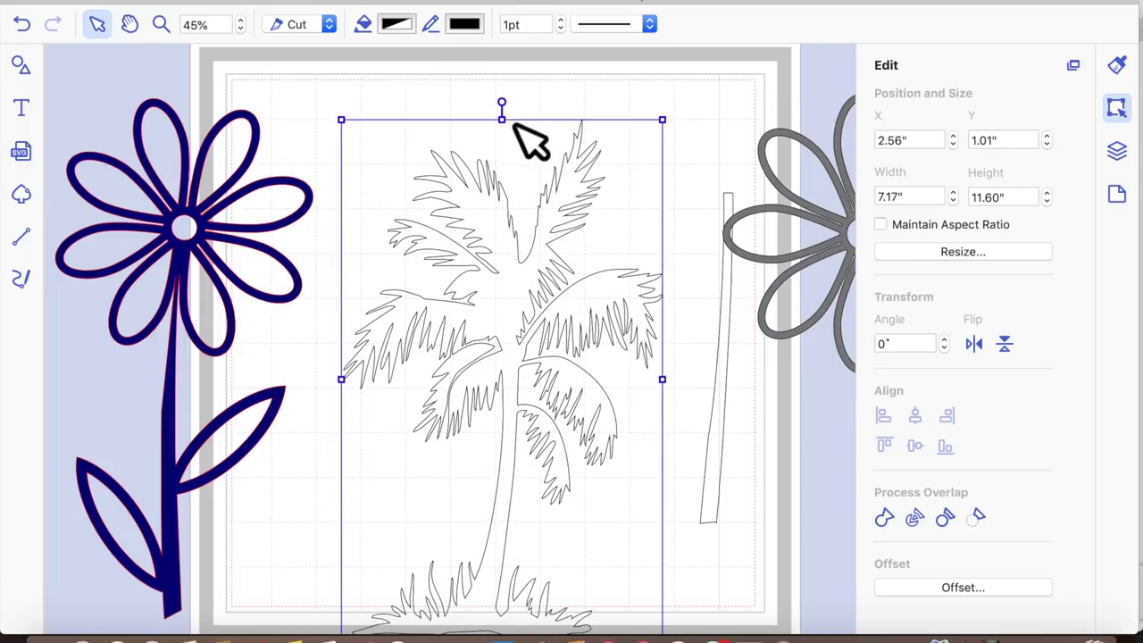
drag(521, 140, 505, 41)
scroll(543, 352, down, 5)
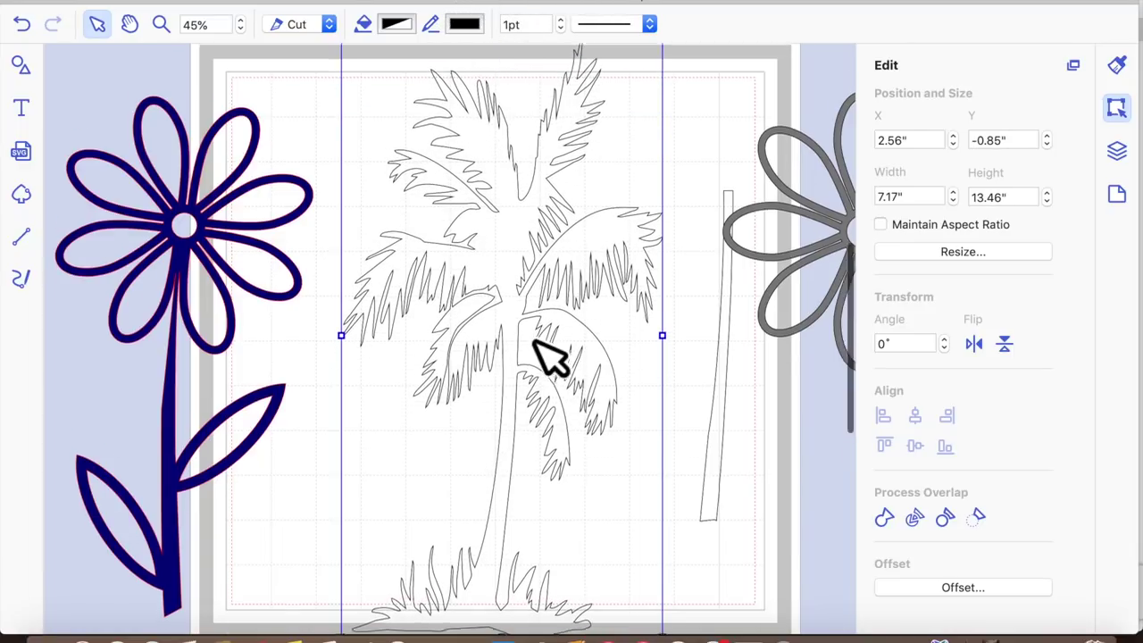
drag(521, 569, 518, 623)
click(623, 509)
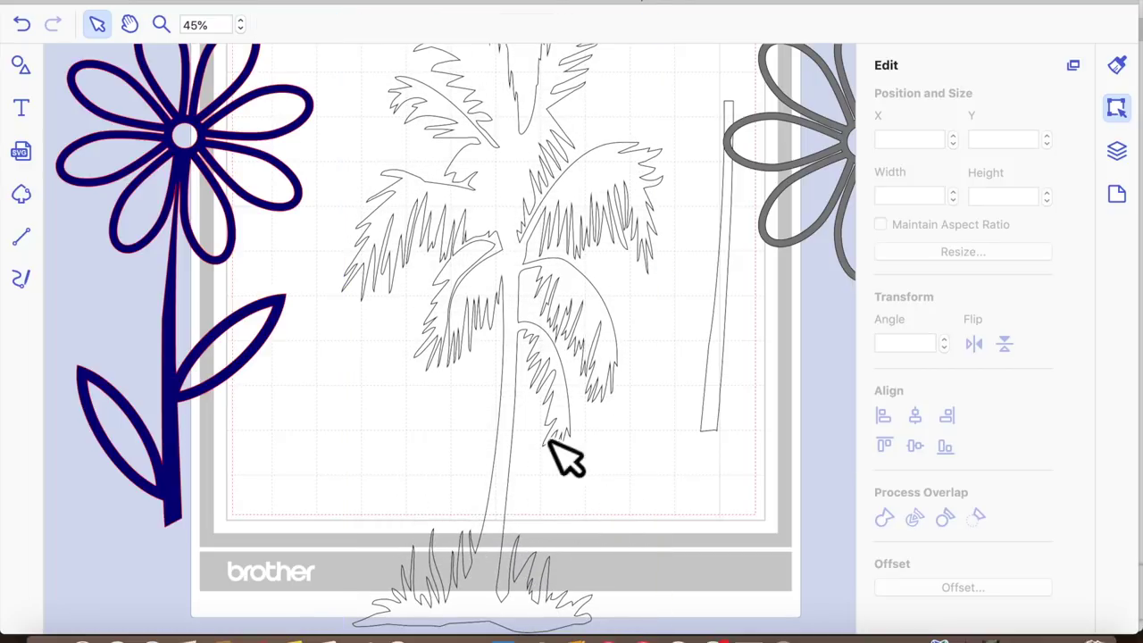
Insert a basic square and place a copy over the palm tree's grassy base at about X 1.90", Y 12.11", widened to about 7.09".
click(21, 68)
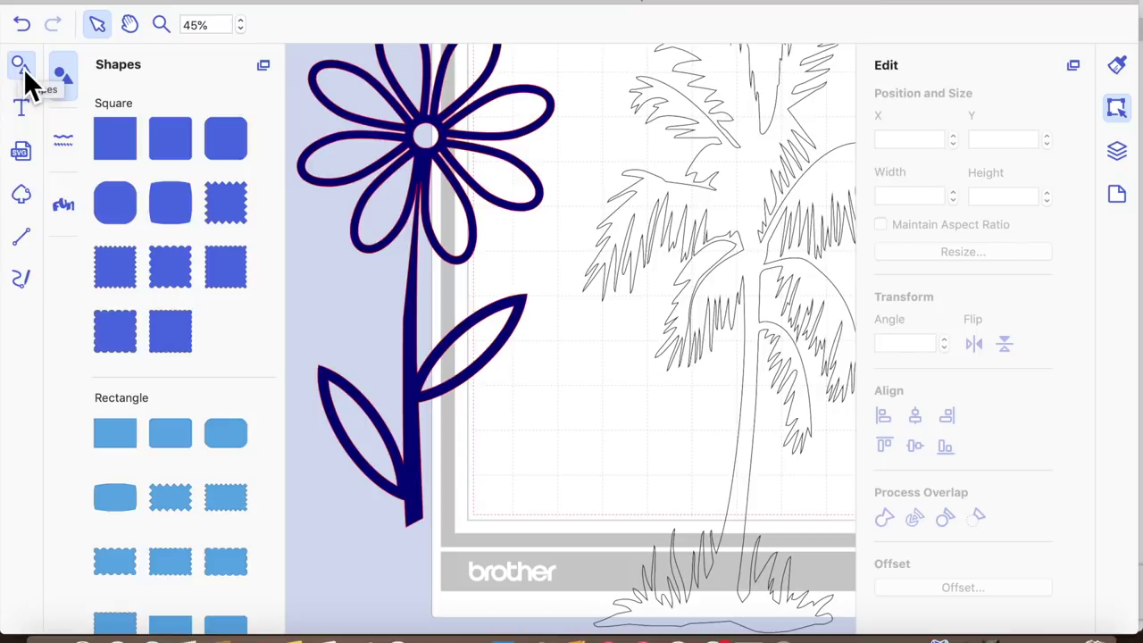
click(123, 156)
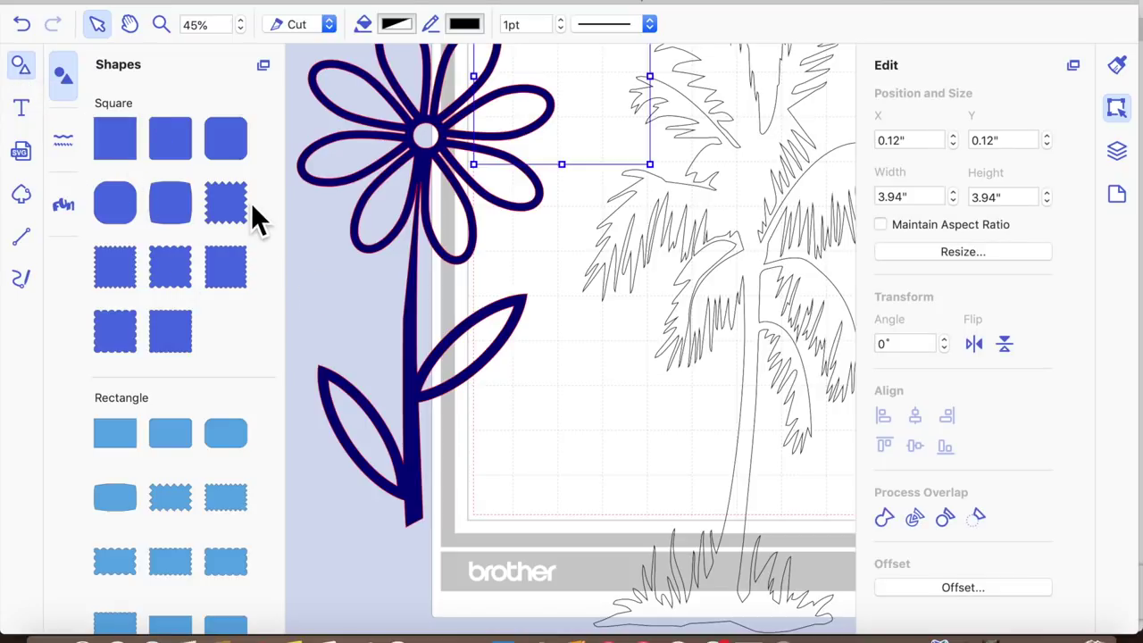
click(19, 74)
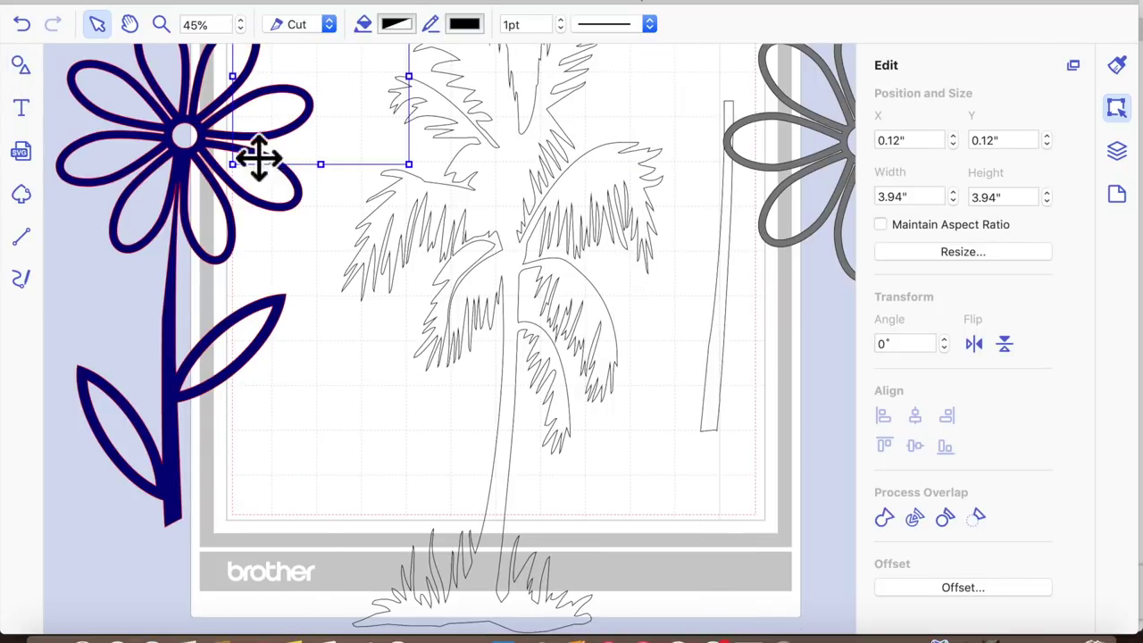
double_click(406, 154)
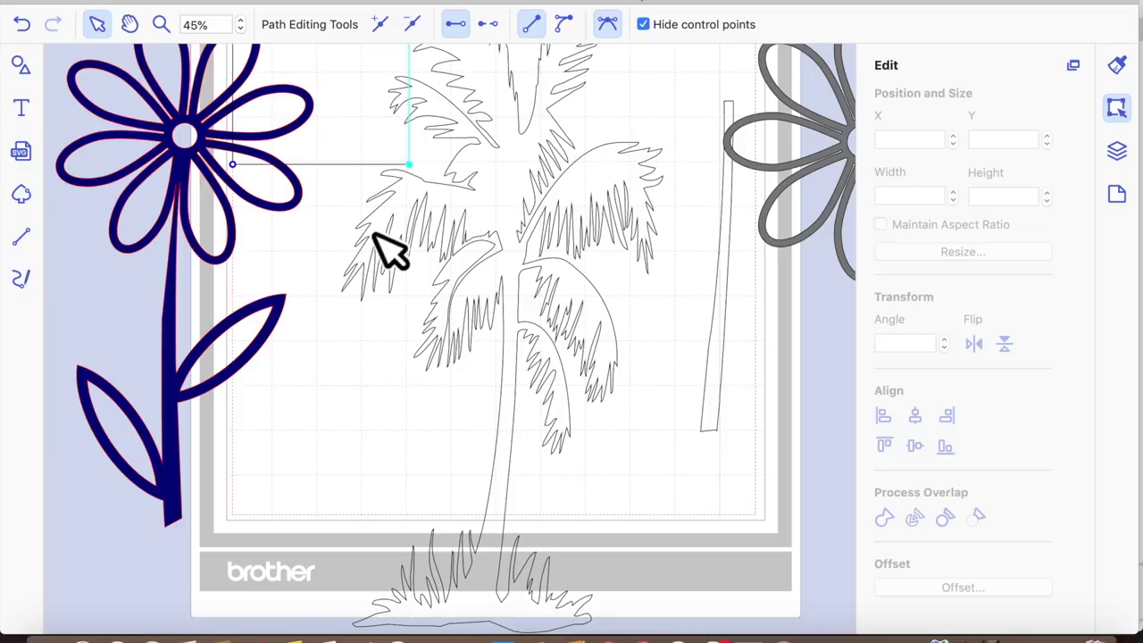
click(378, 140)
drag(382, 141, 429, 632)
drag(508, 633, 648, 636)
drag(605, 577, 604, 574)
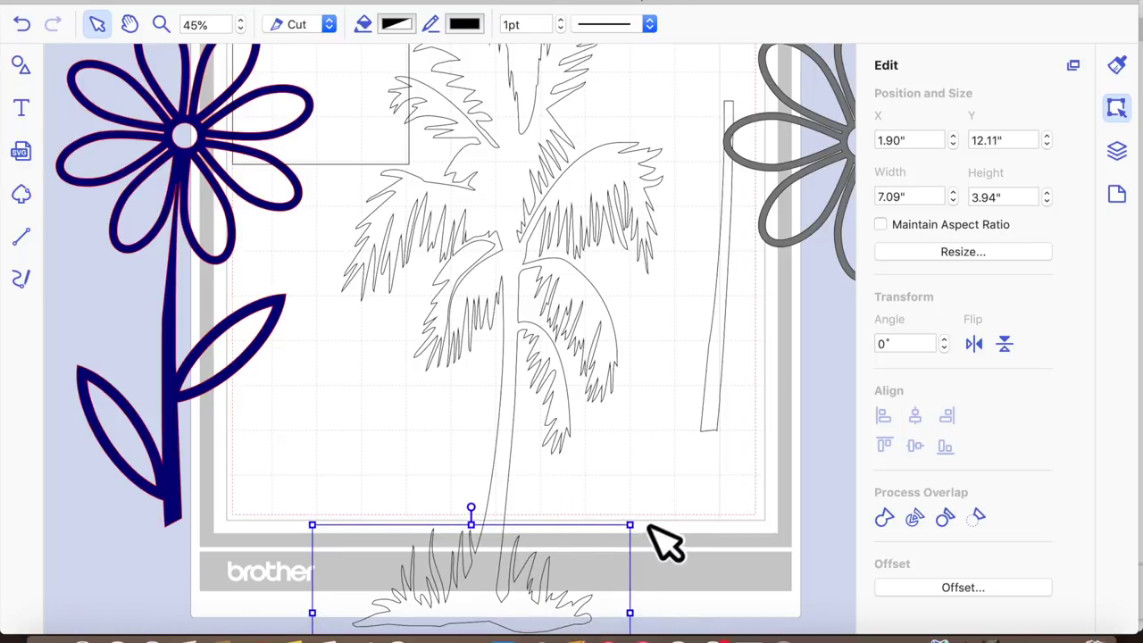
Subtract the widened rectangle from the palm tree to cut off its grassy base.
shift+click(526, 442)
click(980, 517)
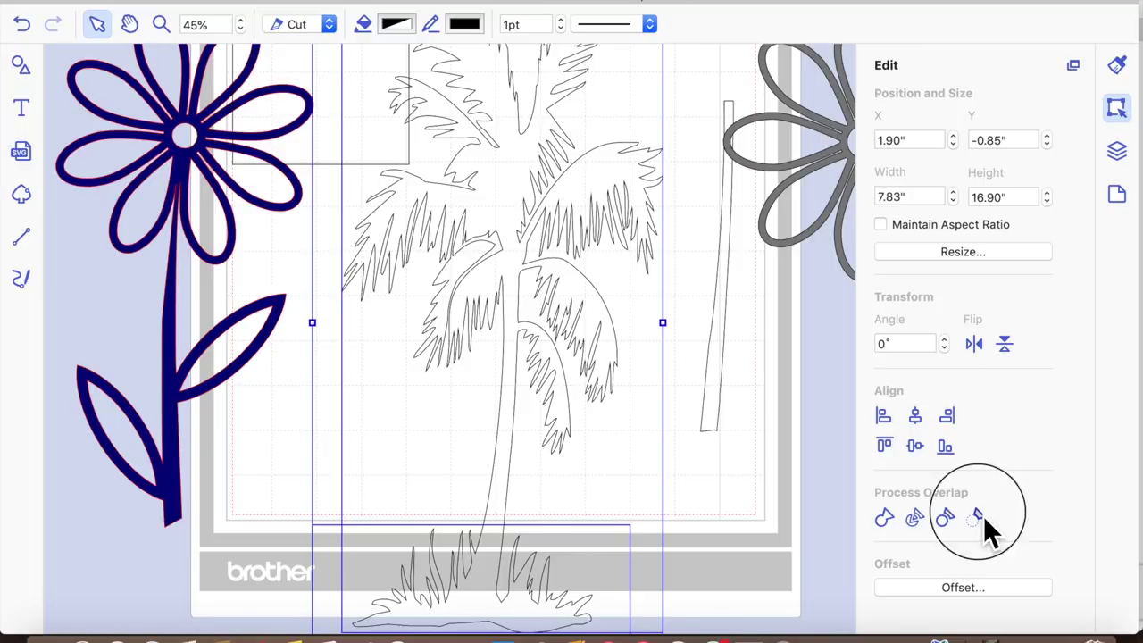
click(721, 554)
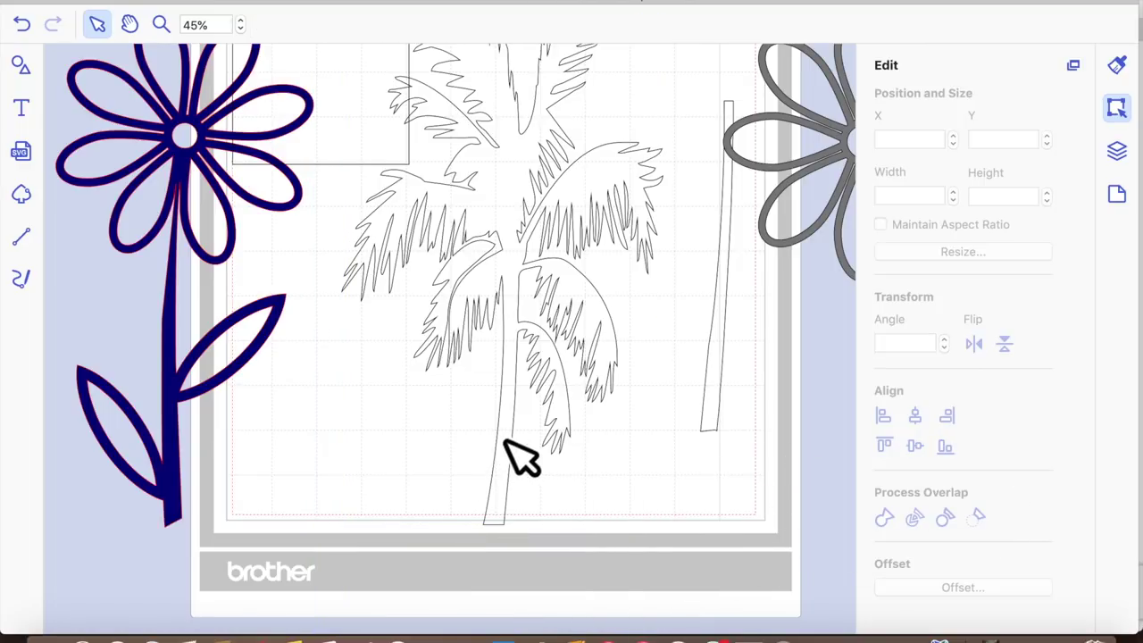
Move the remaining square over the palm fronds at about X 2.94", Y 2.63".
drag(363, 129, 519, 349)
drag(501, 261, 475, 162)
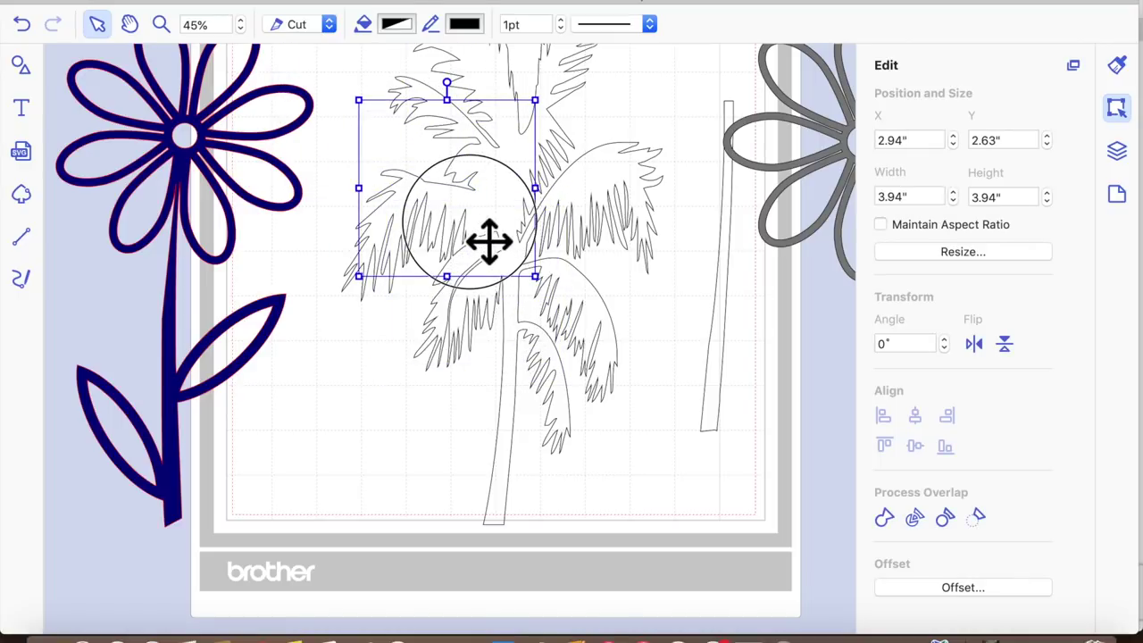
double_click(557, 219)
click(528, 225)
click(712, 470)
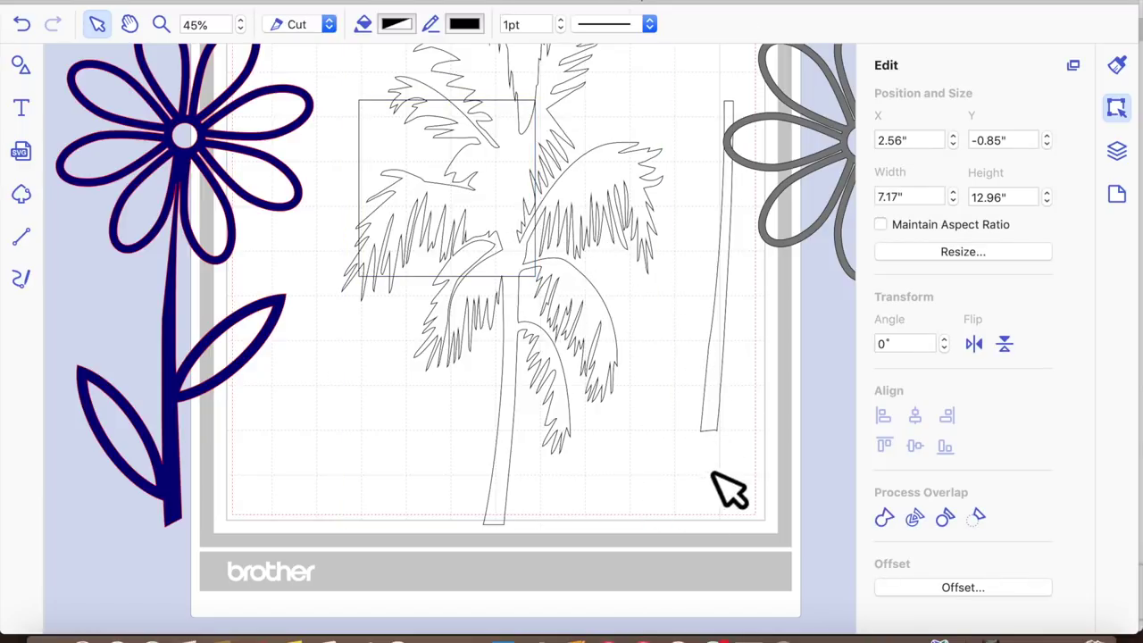
click(414, 140)
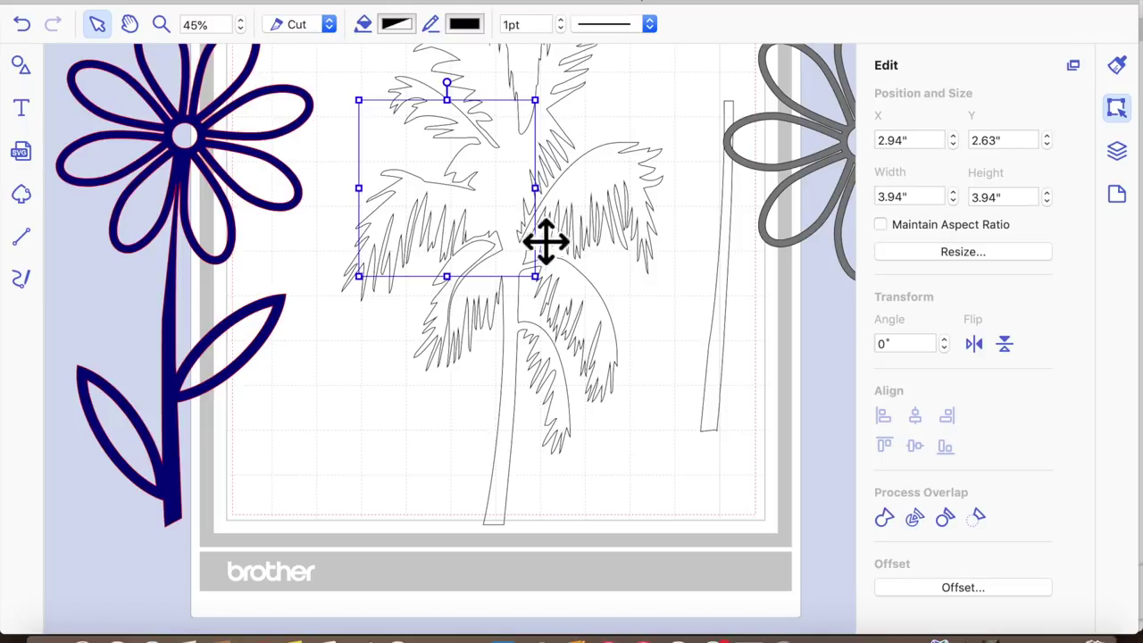
Enlarge the square to about 7.59" wide and 7.66" high so it covers the fronds above the trunk.
drag(534, 189, 680, 243)
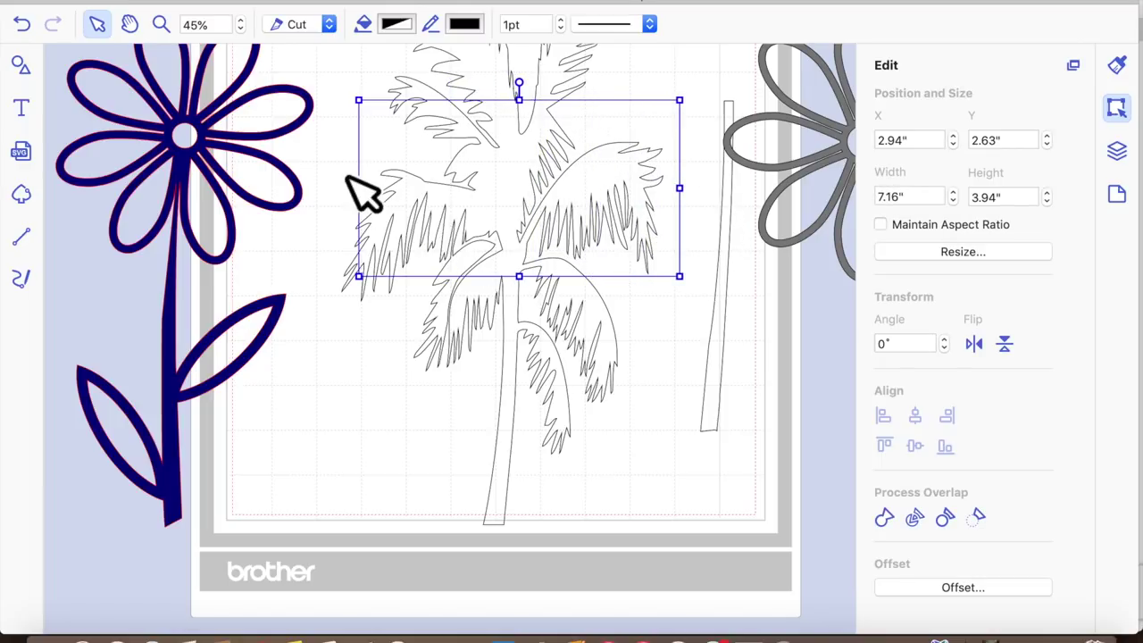
drag(375, 207, 359, 204)
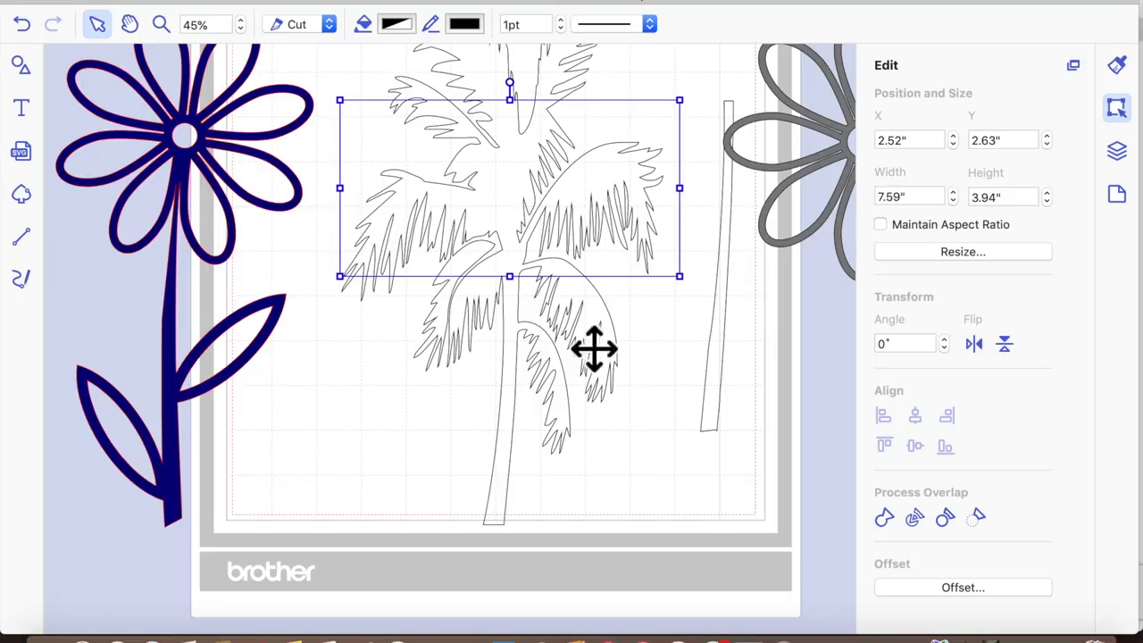
mouse_move(529, 295)
mouse_down()
mouse_move(534, 401)
mouse_move(541, 295)
mouse_up()
scroll(542, 295, up, 2)
scroll(541, 296, up, 3)
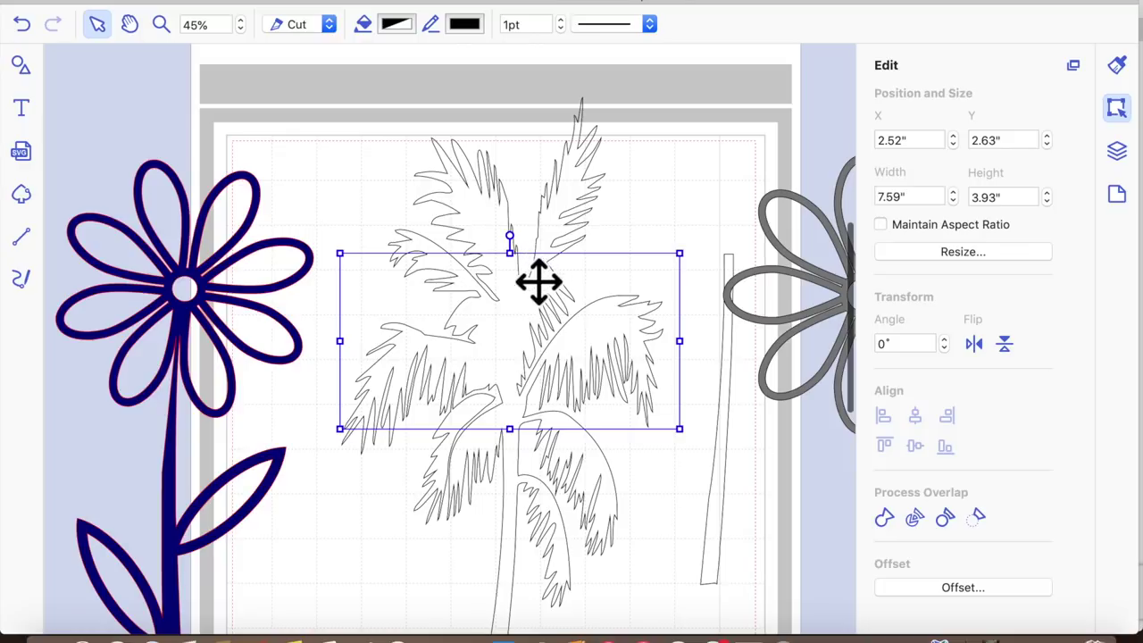
drag(530, 274, 518, 94)
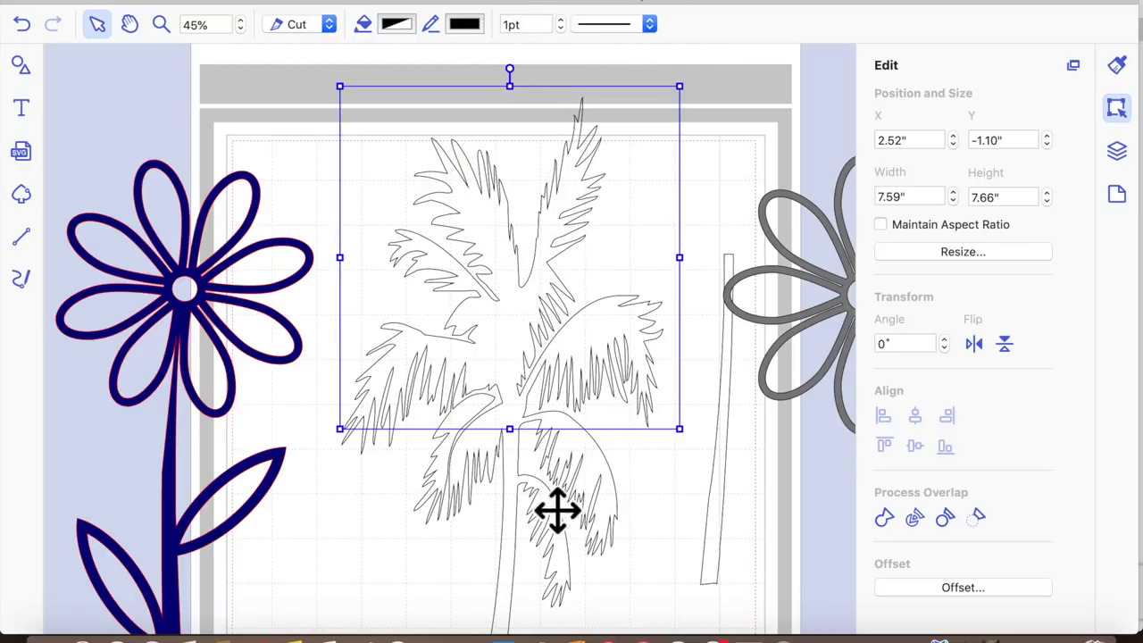
Try to subtract the enlarged rectangle from the palm tree's upper fronds, and undo the operation.
click(532, 498)
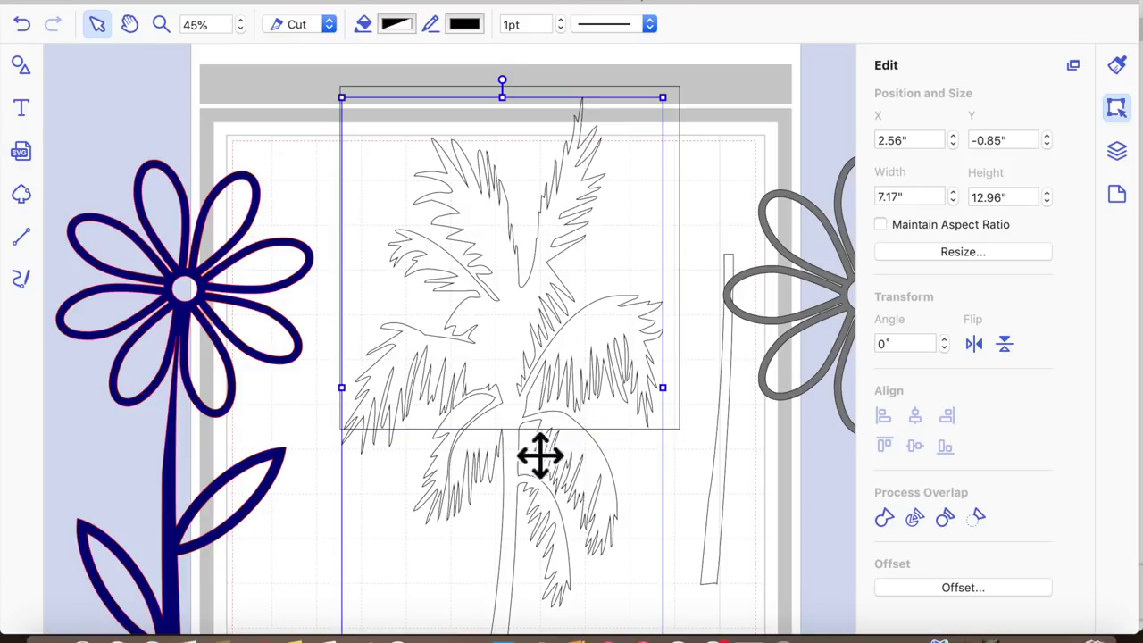
double_click(600, 386)
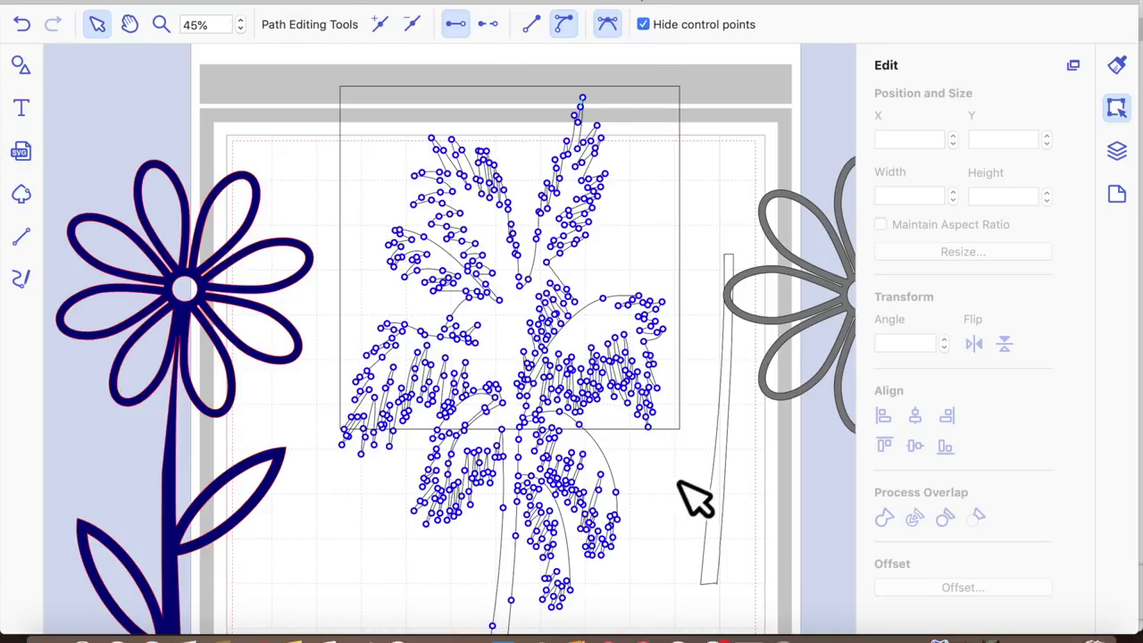
click(695, 498)
click(650, 283)
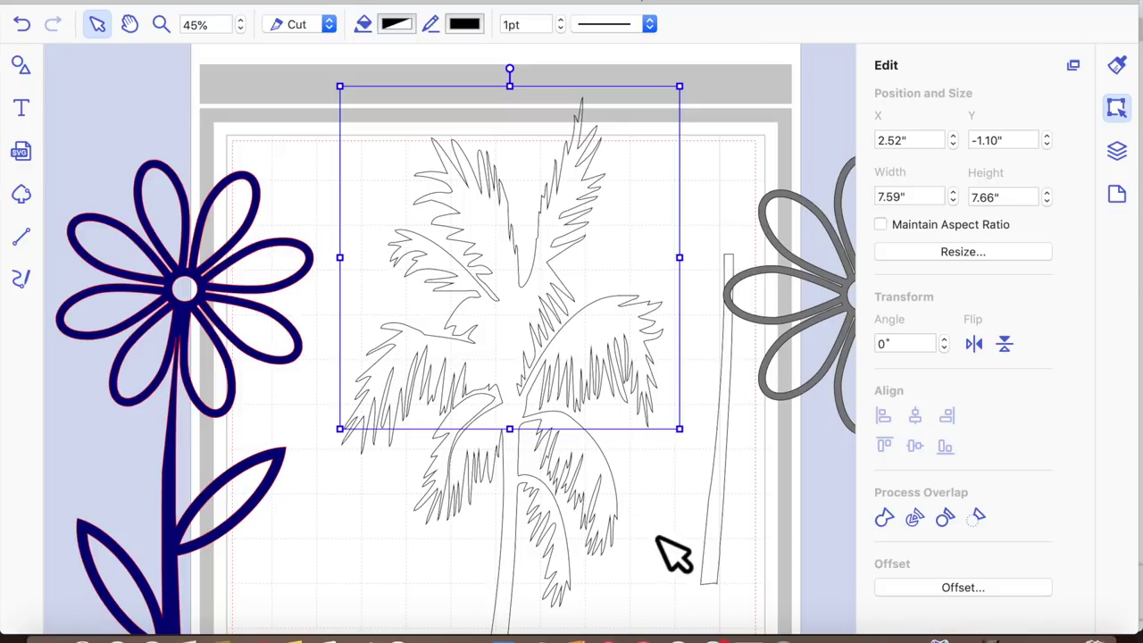
click(607, 503)
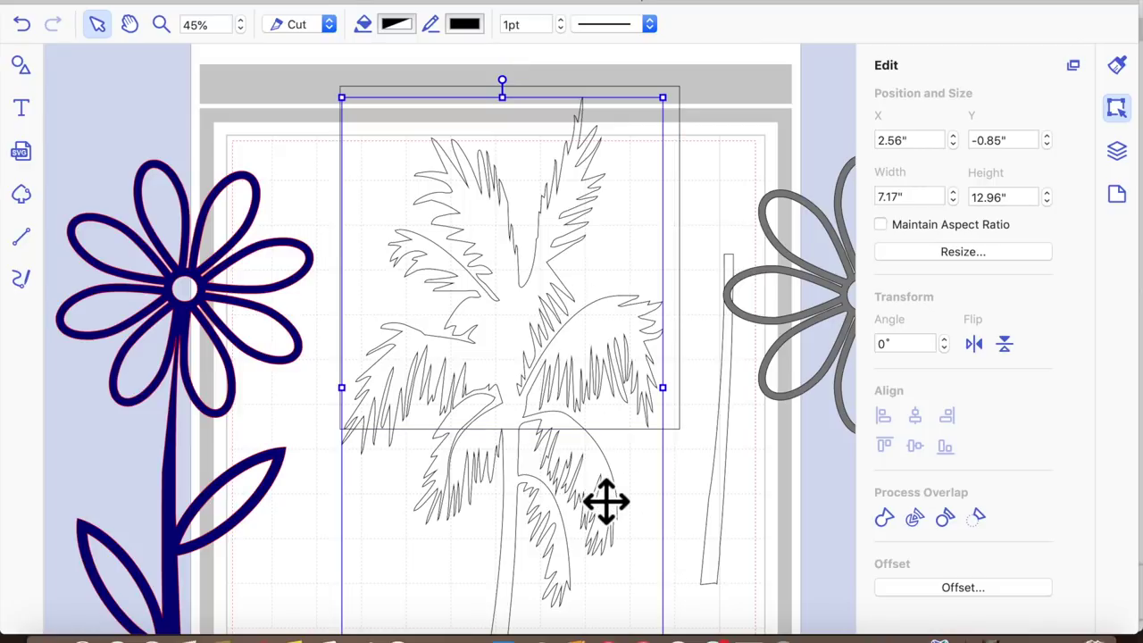
click(617, 409)
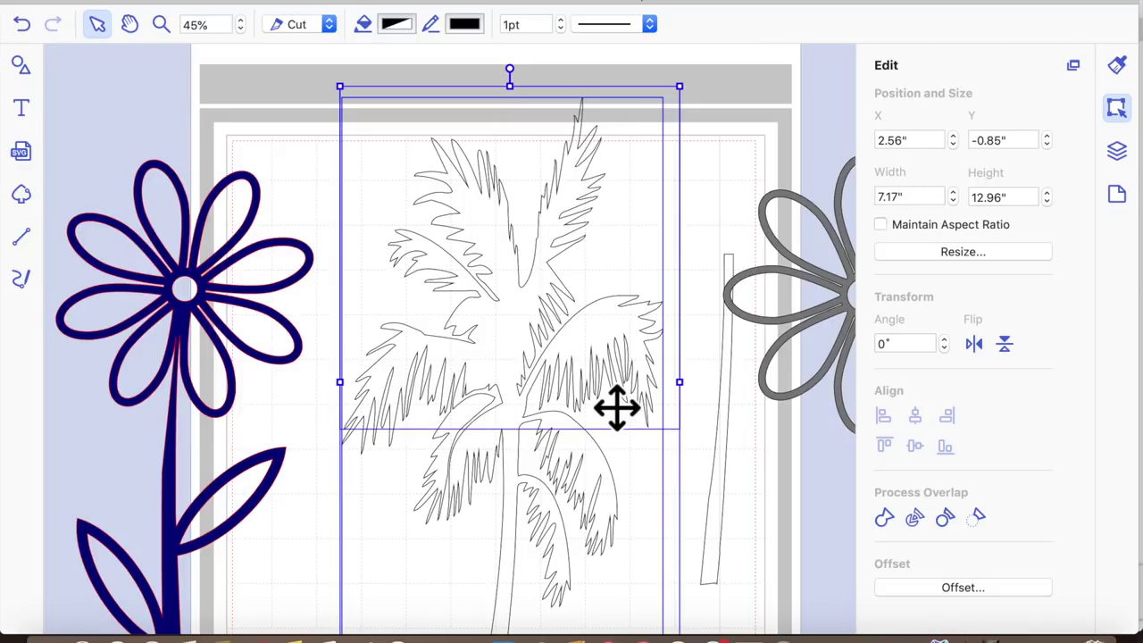
click(981, 516)
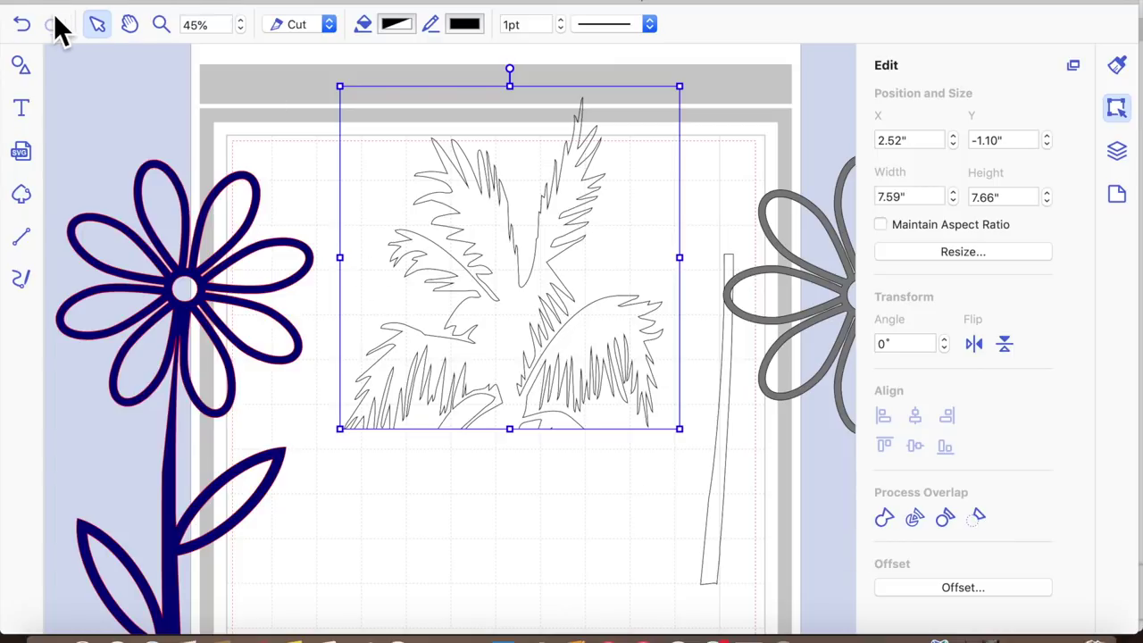
click(25, 27)
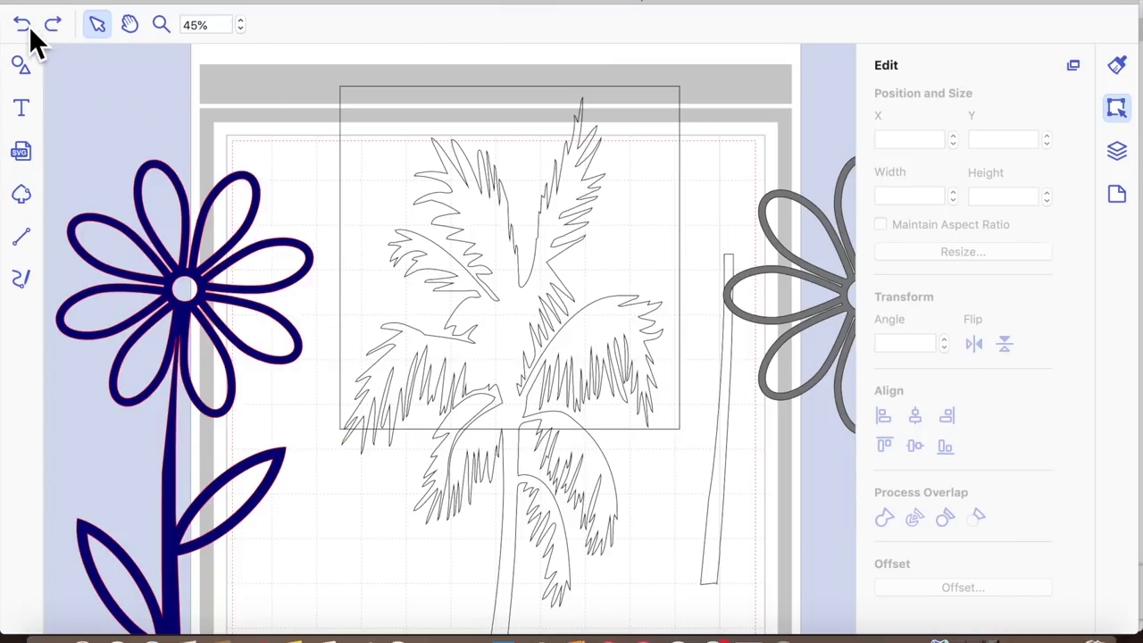
Send the palm tree to the back, behind the enlarged rectangle.
click(584, 331)
right_click(568, 312)
mouse_move(647, 487)
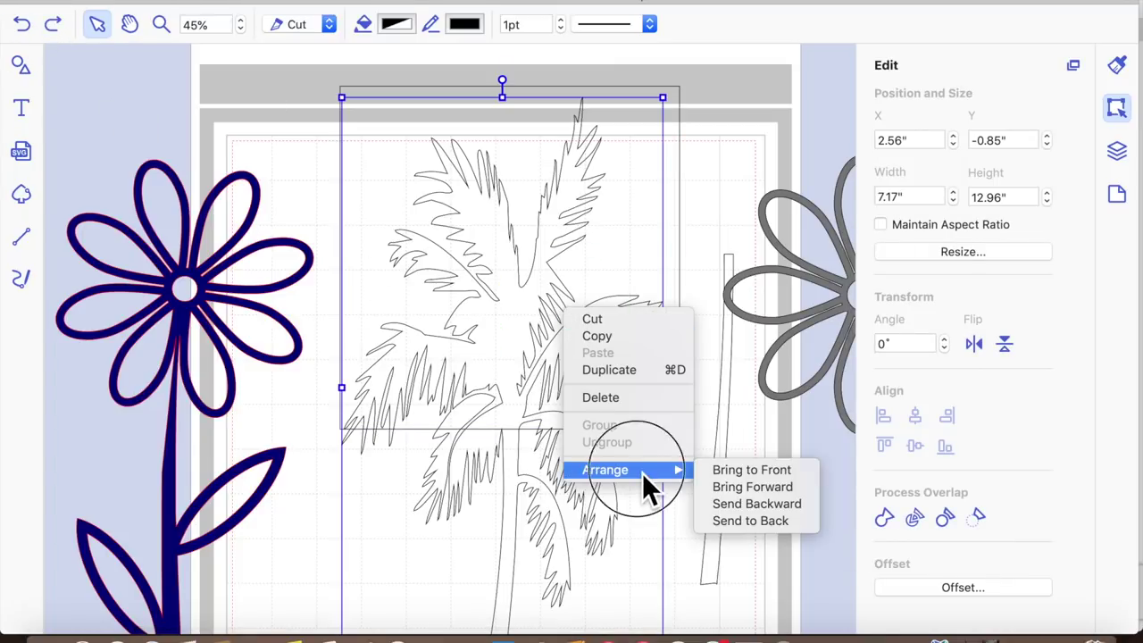
click(750, 525)
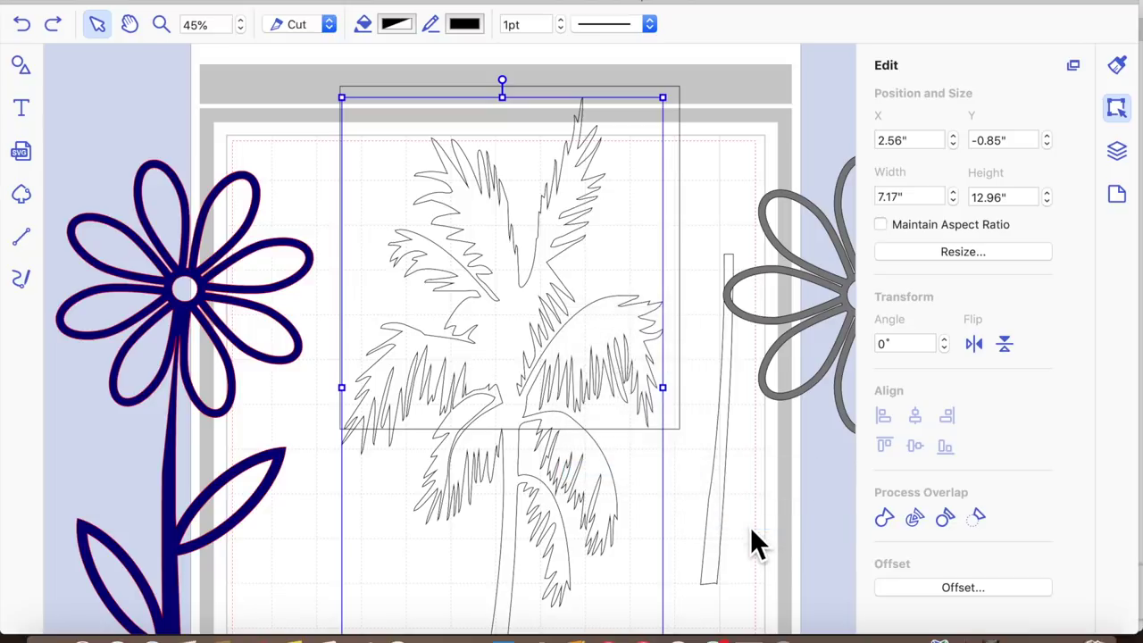
click(693, 474)
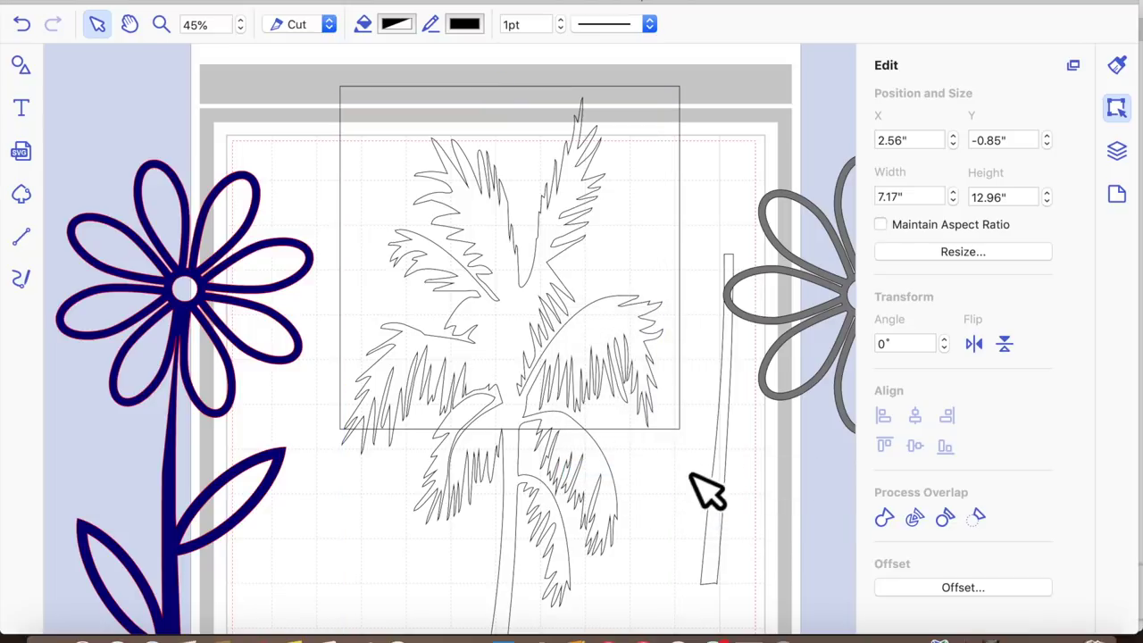
Subtract the rectangle from the palm tree and move the remaining trunk section to about X 2.66", Y 1.31".
click(659, 379)
shift+click(611, 506)
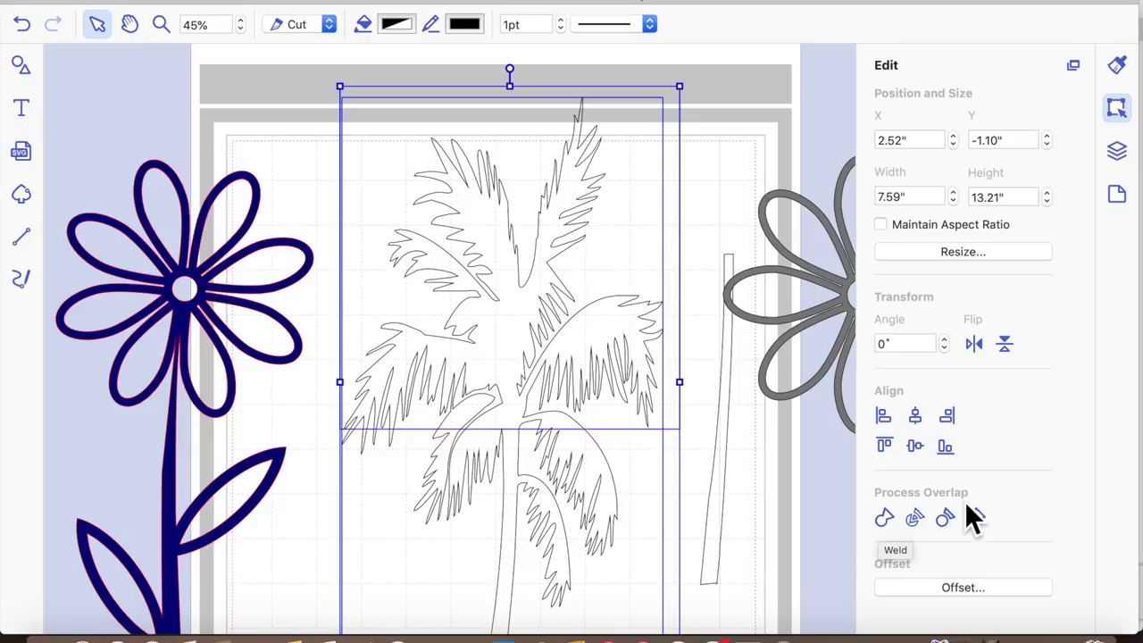
click(981, 517)
drag(526, 497, 530, 263)
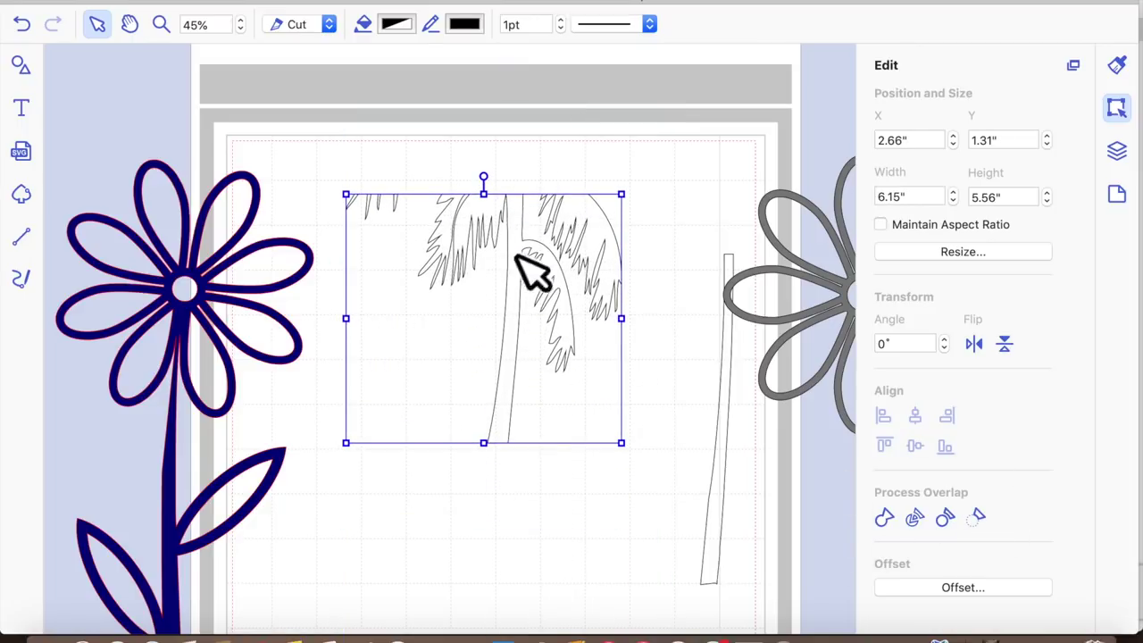
Add a 3.94" square over the palm's left fronds, alongside the trunk at about X 2.29", Y -0.16", rotated about 3°.
click(21, 66)
drag(100, 153, 566, 244)
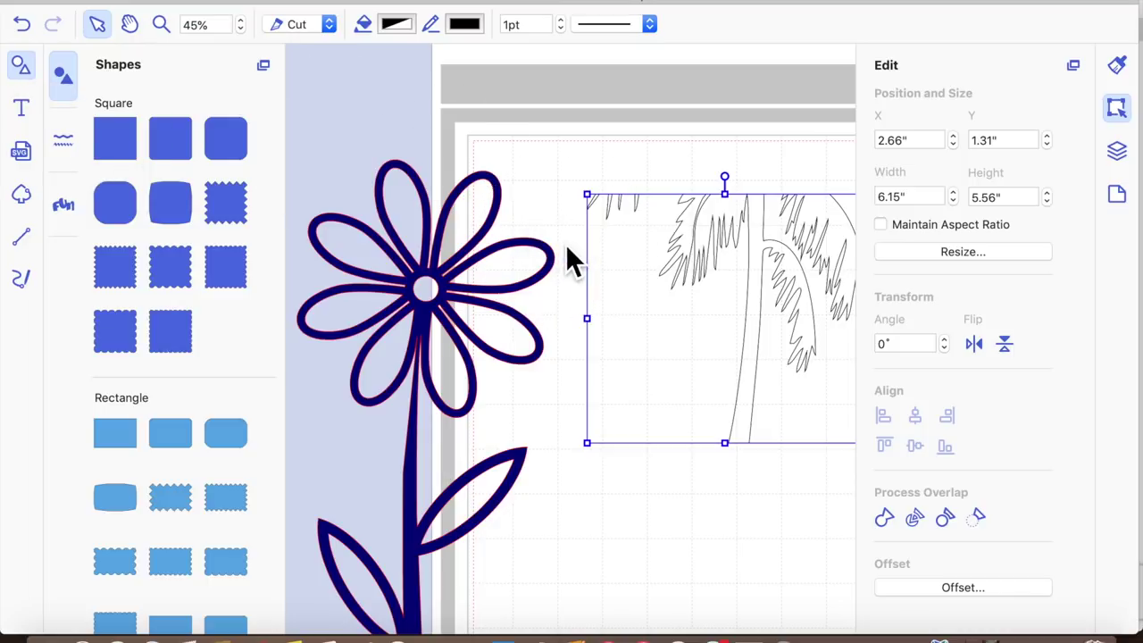
click(23, 77)
drag(396, 273, 493, 249)
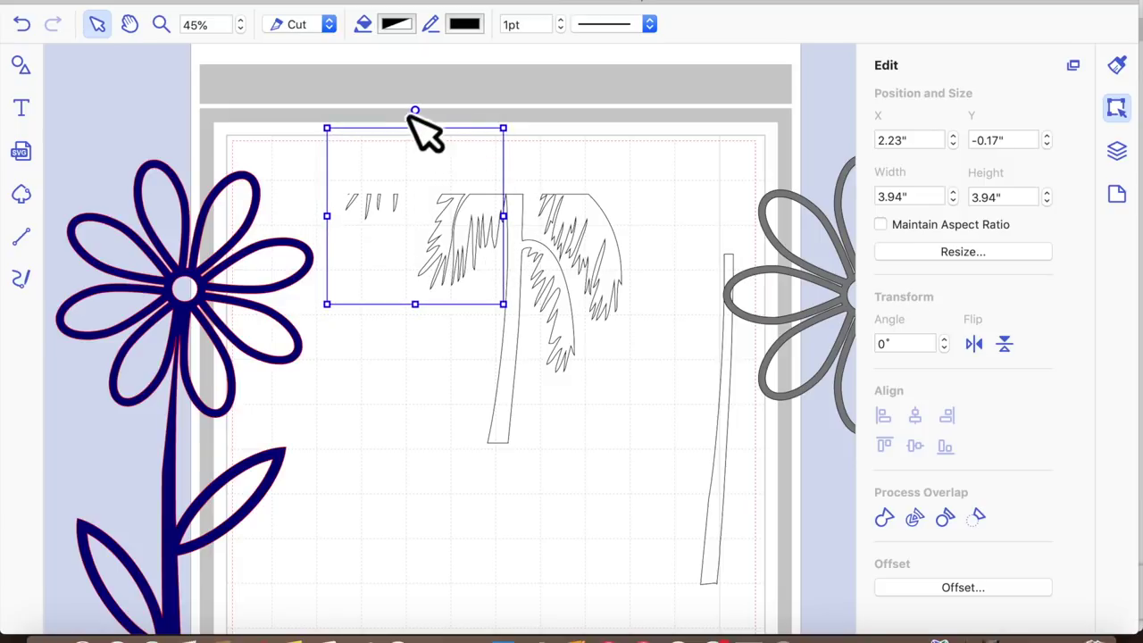
drag(436, 128, 442, 128)
drag(450, 207, 452, 207)
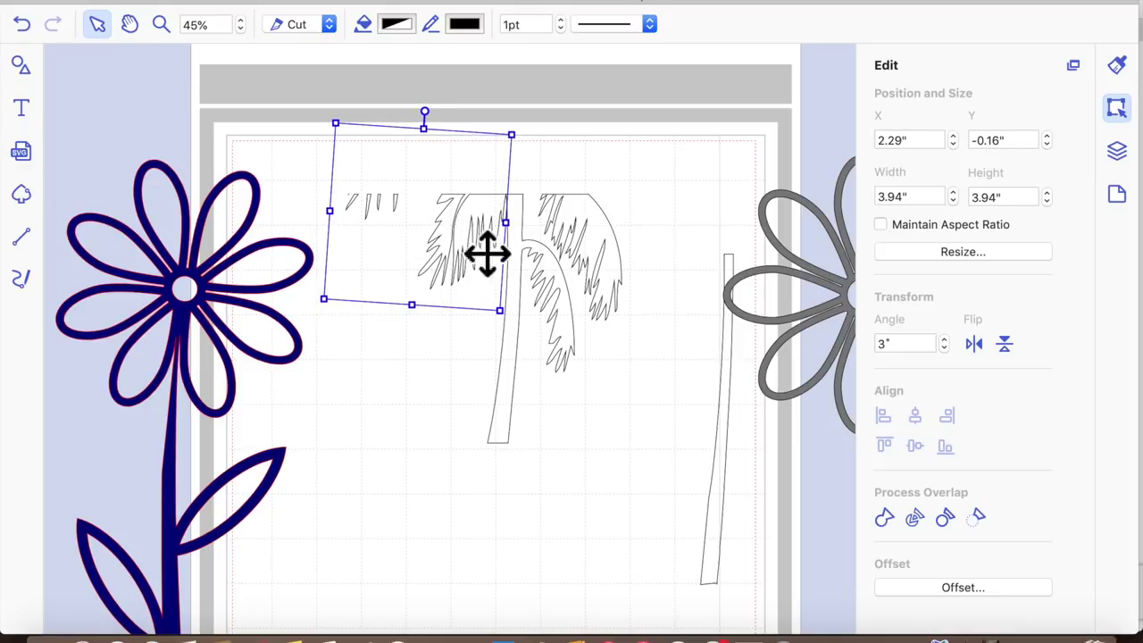
Subtract the tilted square from the palm tree to cut away the fronds left of the trunk.
shift+click(539, 319)
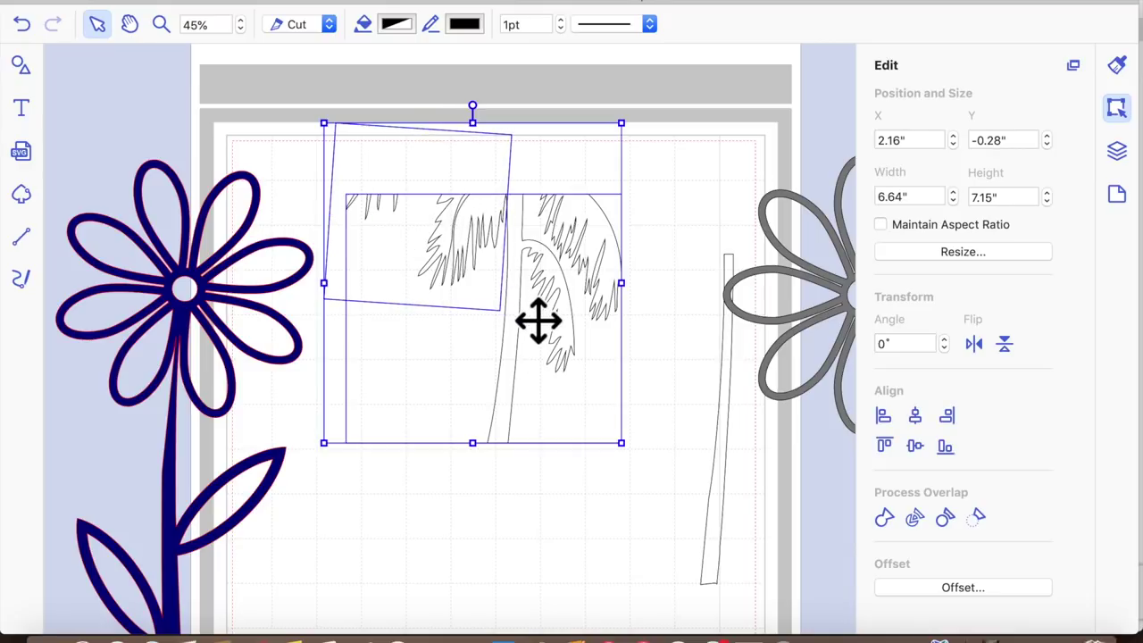
click(983, 525)
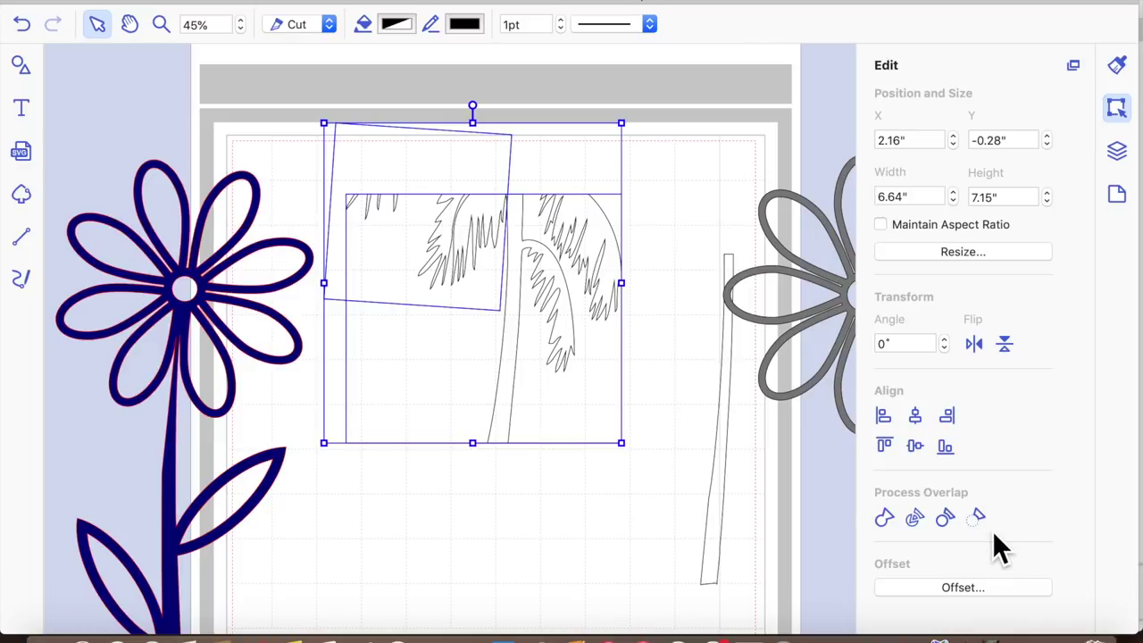
click(978, 518)
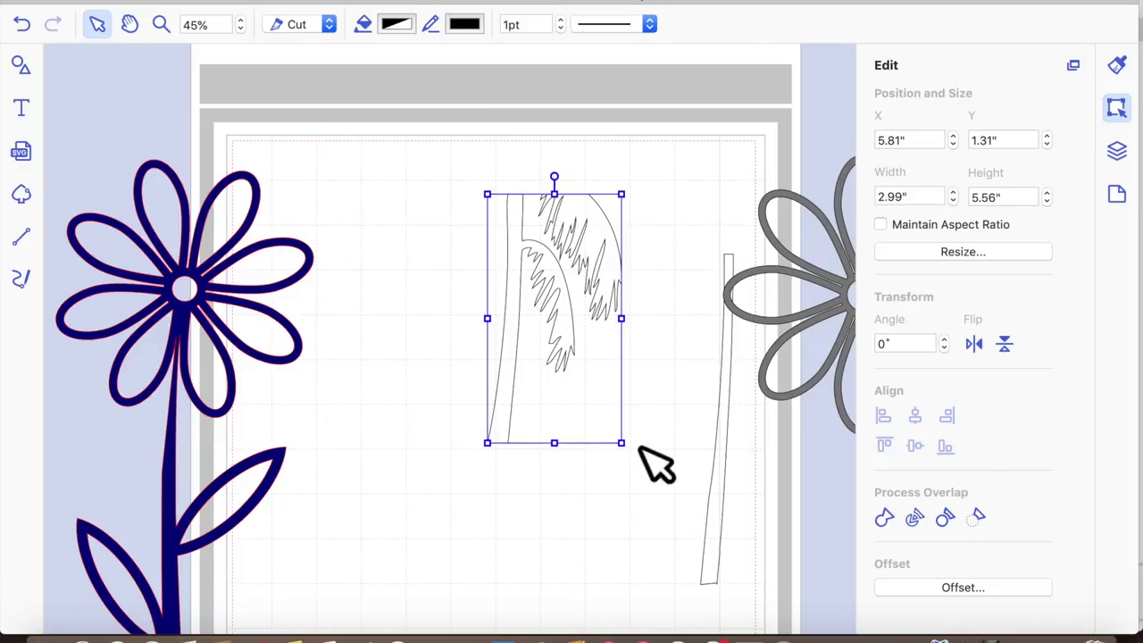
click(628, 518)
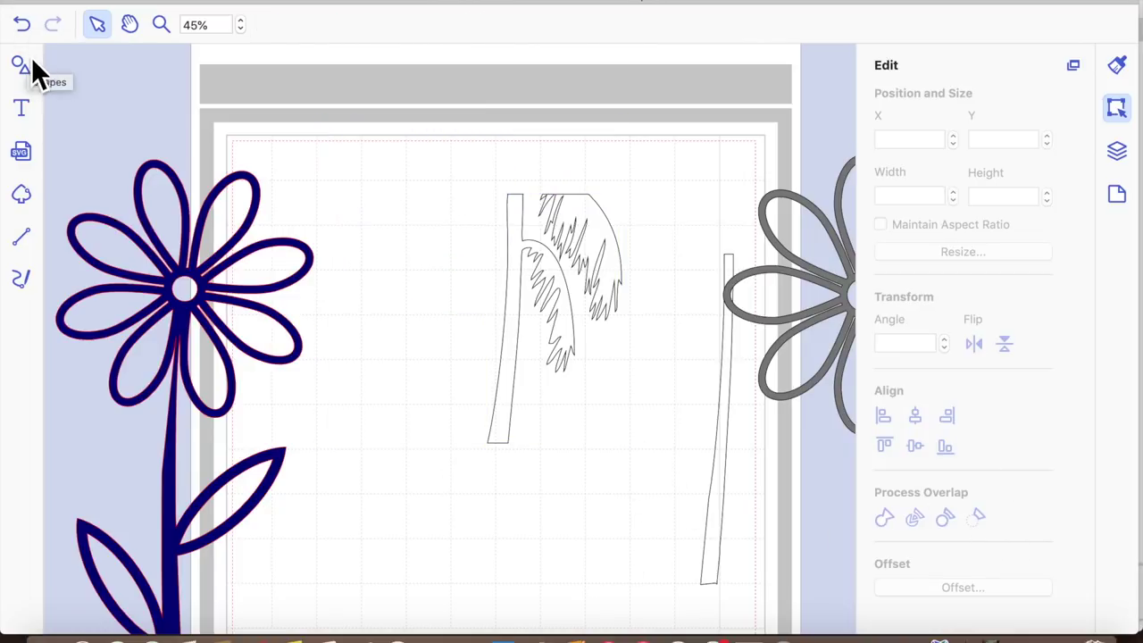
Add another 3.94" square, move the palm piece to about X 4.13", Y 1.02", and place the square over the right fronds at X 4.94", Y 0.40".
click(28, 60)
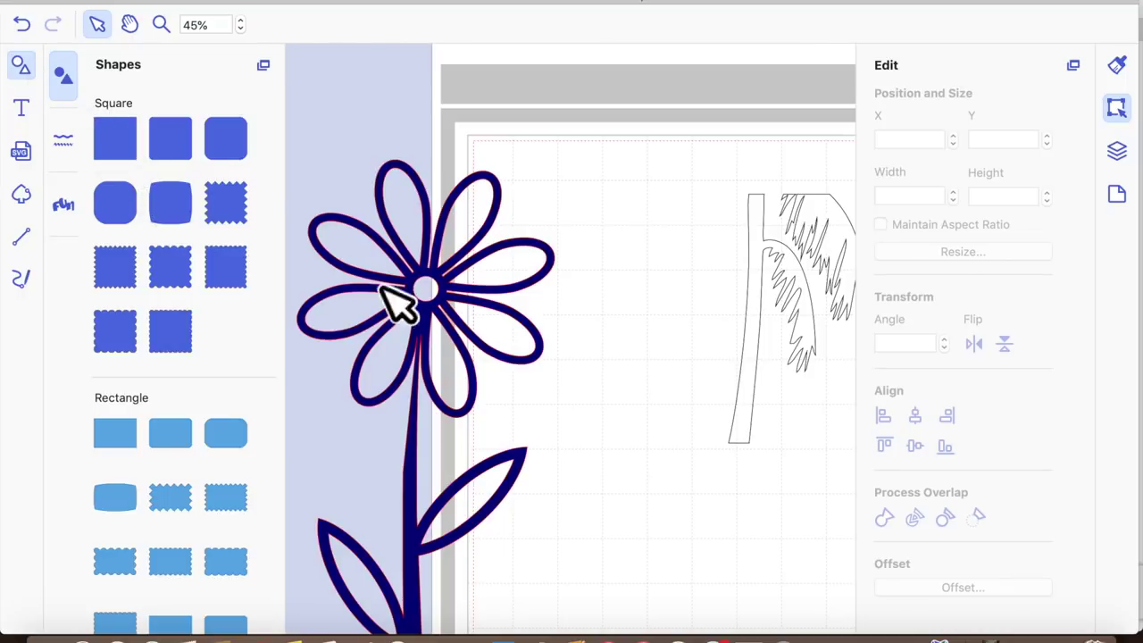
drag(118, 140, 554, 232)
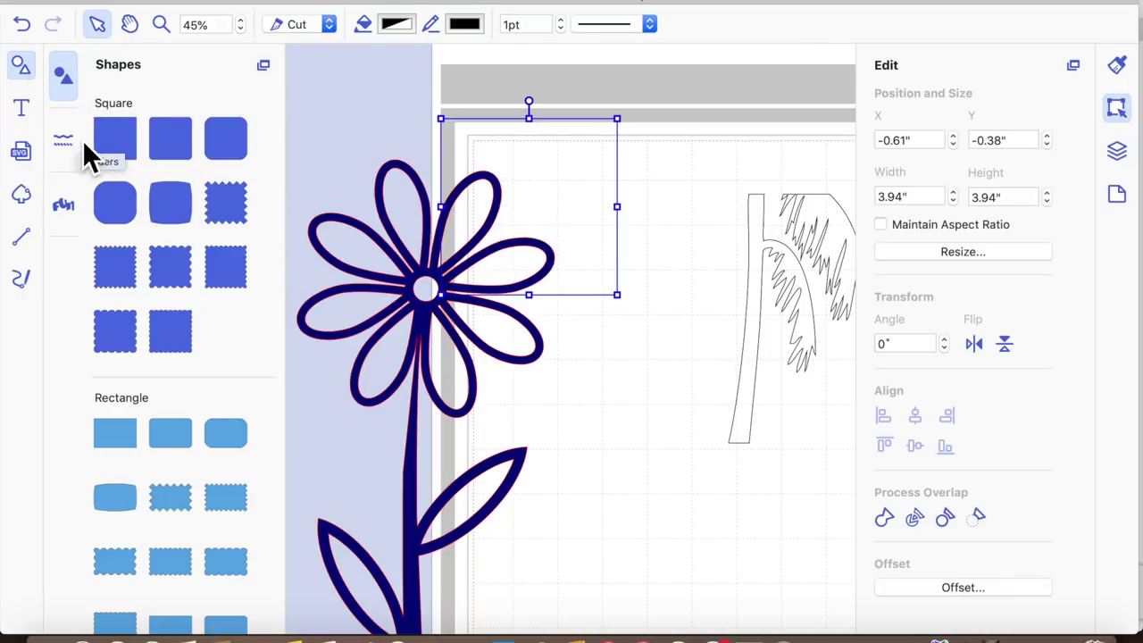
click(20, 68)
drag(396, 227, 658, 299)
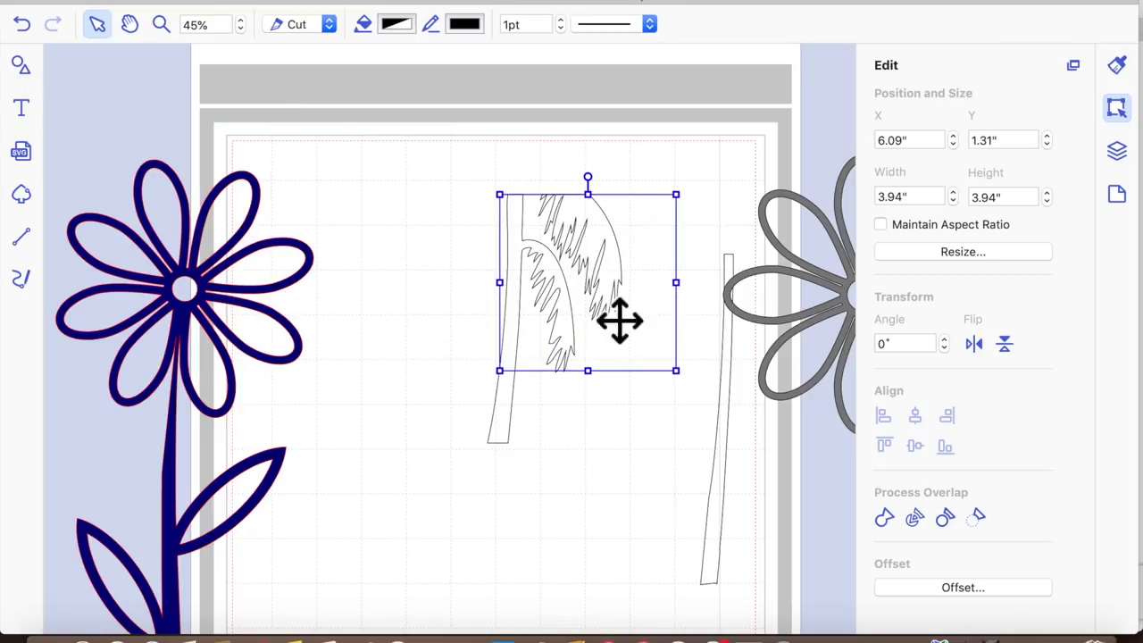
drag(524, 442, 444, 426)
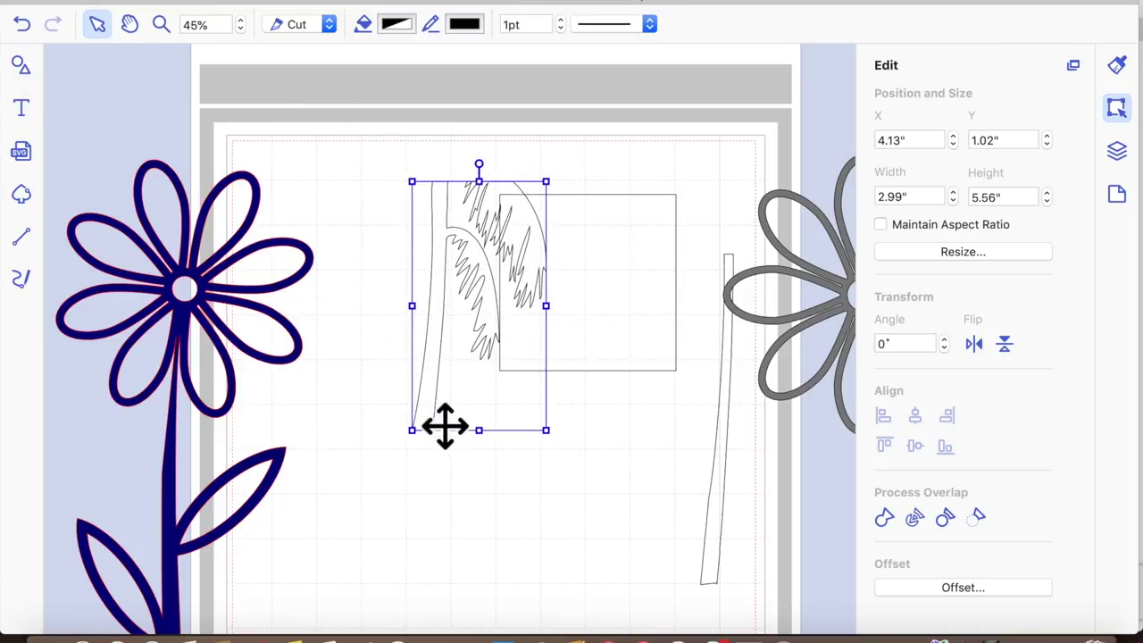
drag(674, 317, 613, 281)
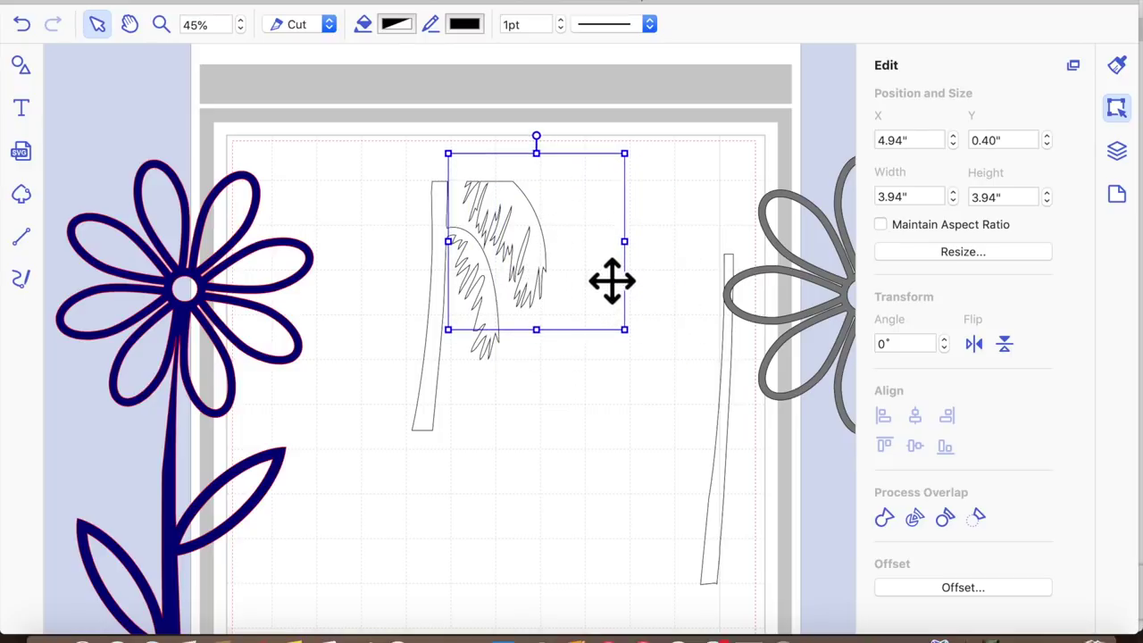
Subtract the square from the palm piece to remove most of the fronds right of the trunk.
shift+click(449, 384)
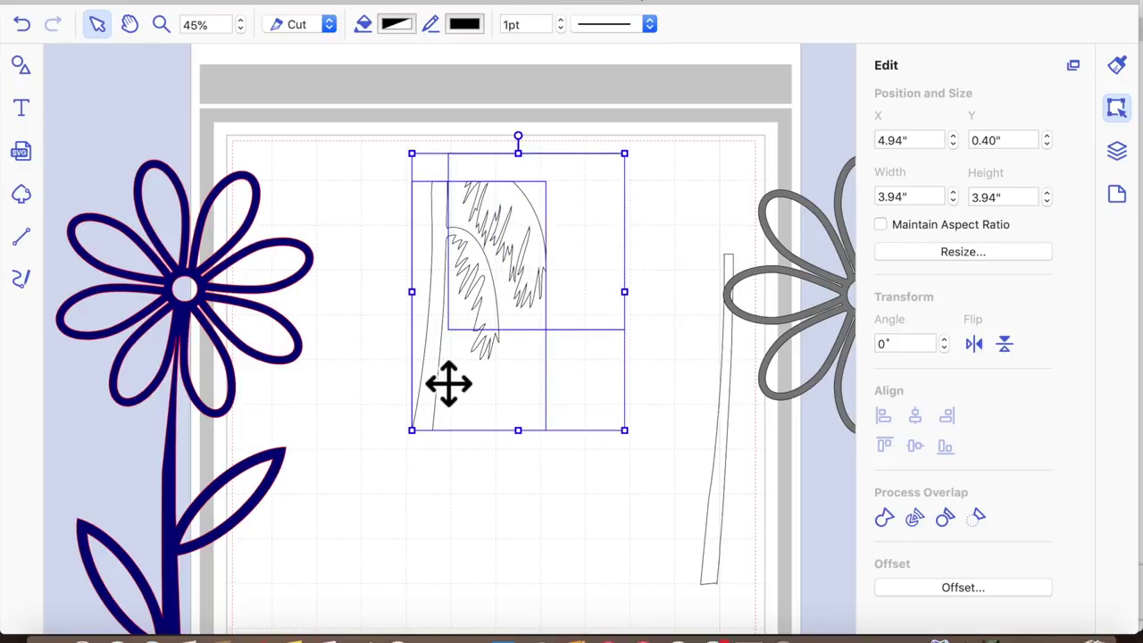
click(977, 514)
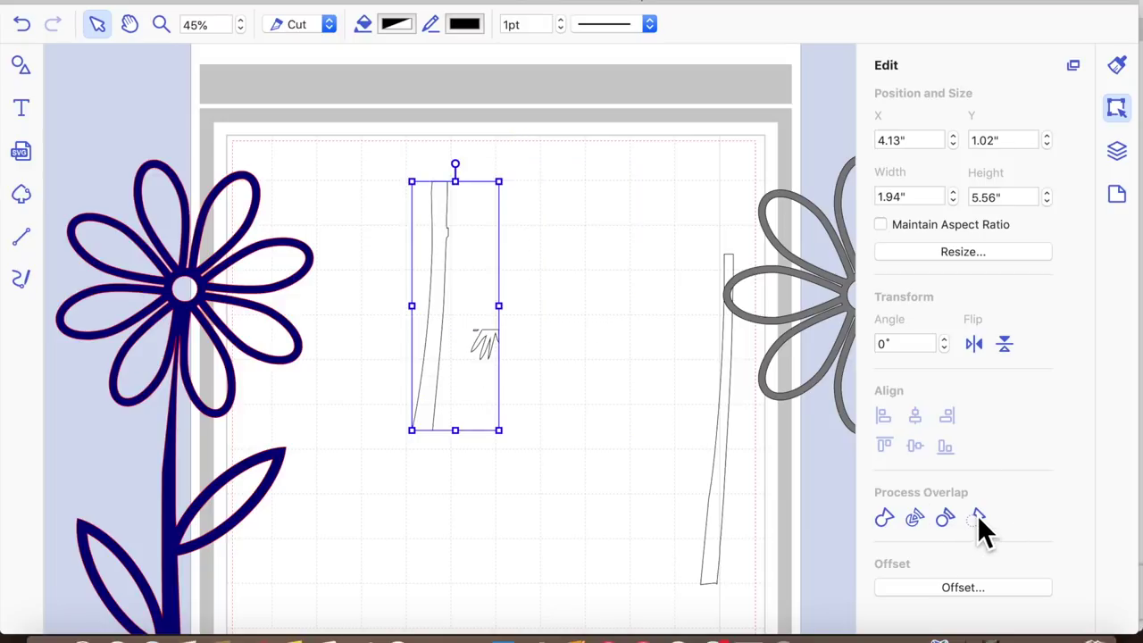
click(684, 450)
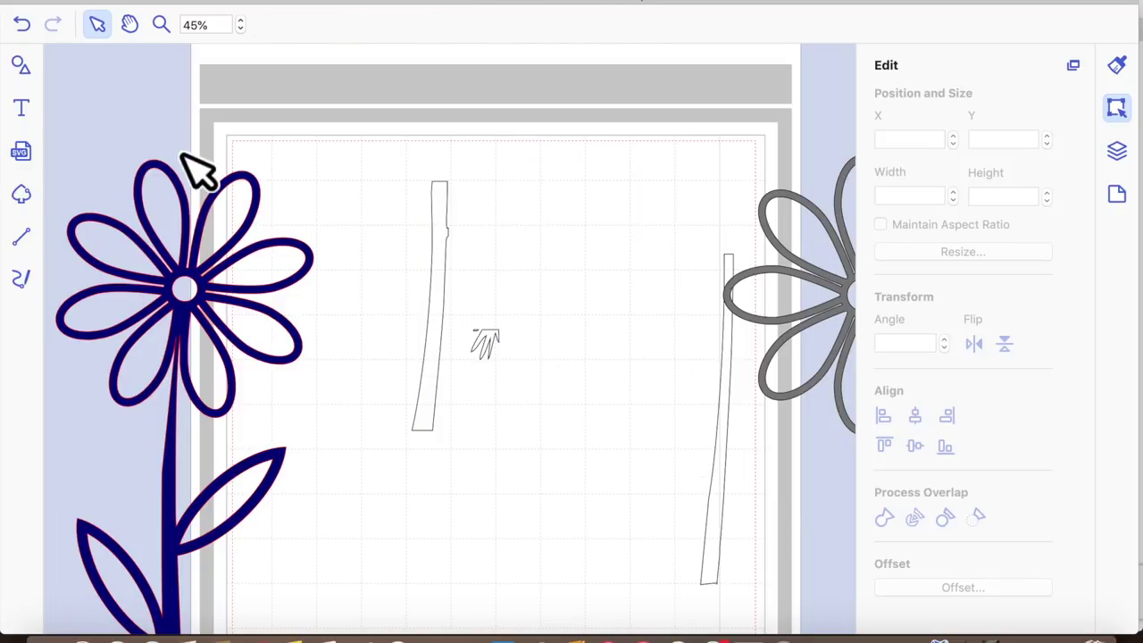
click(20, 66)
click(116, 141)
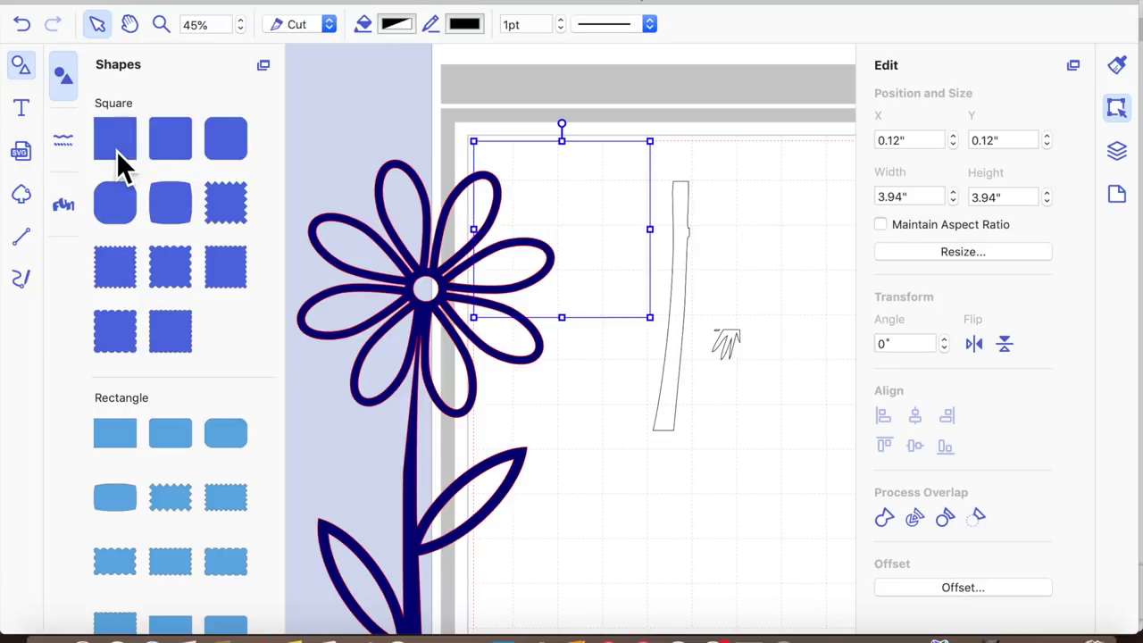
click(24, 25)
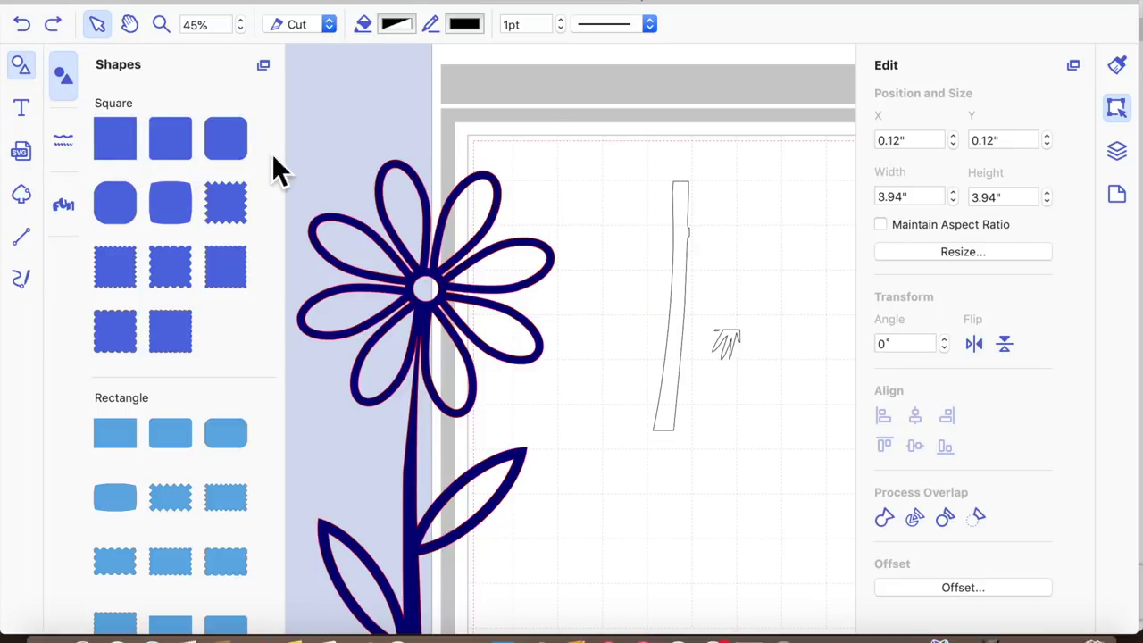
click(112, 125)
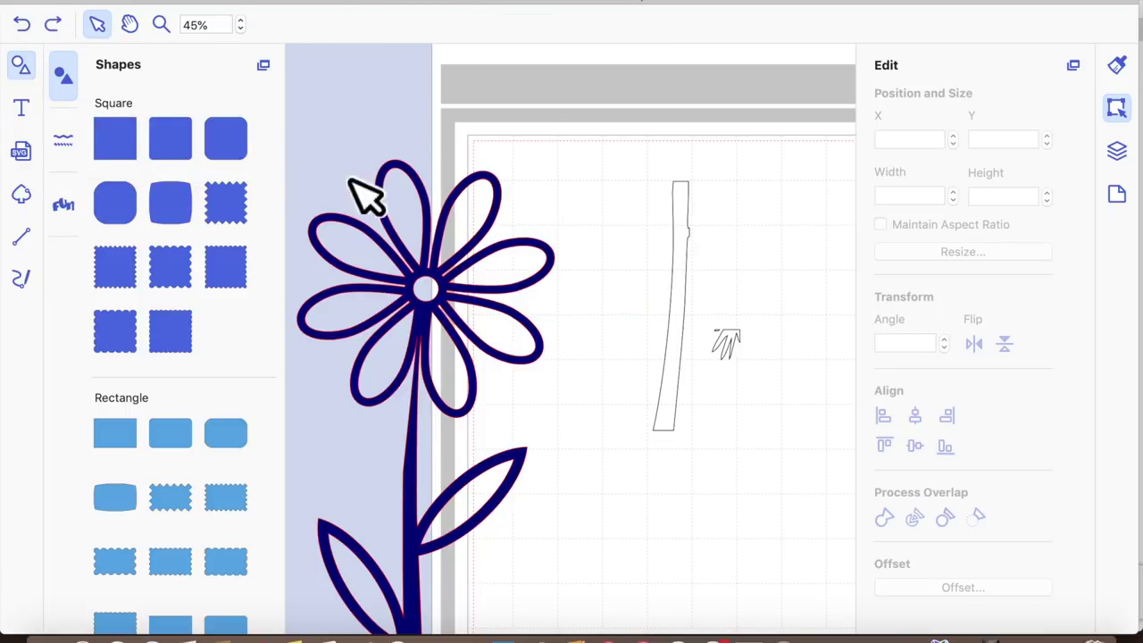
Place a new 3.94" square over the leftover frond tip at about X 5.21", Y 3.19", and move the spare square above the mat.
drag(137, 139, 636, 178)
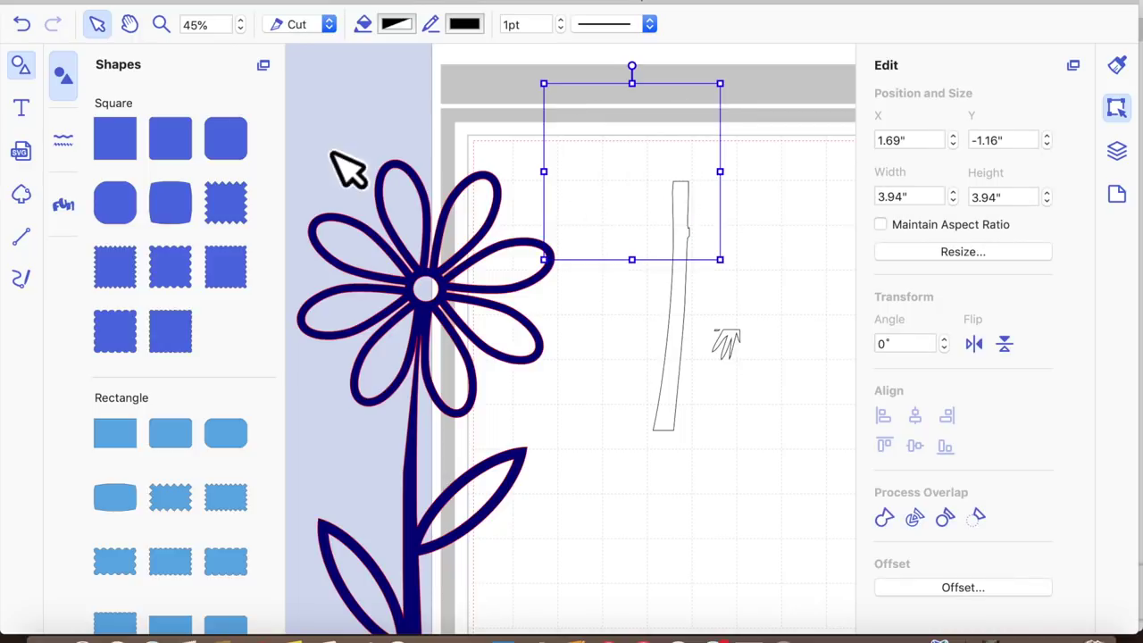
click(22, 65)
drag(467, 191, 580, 406)
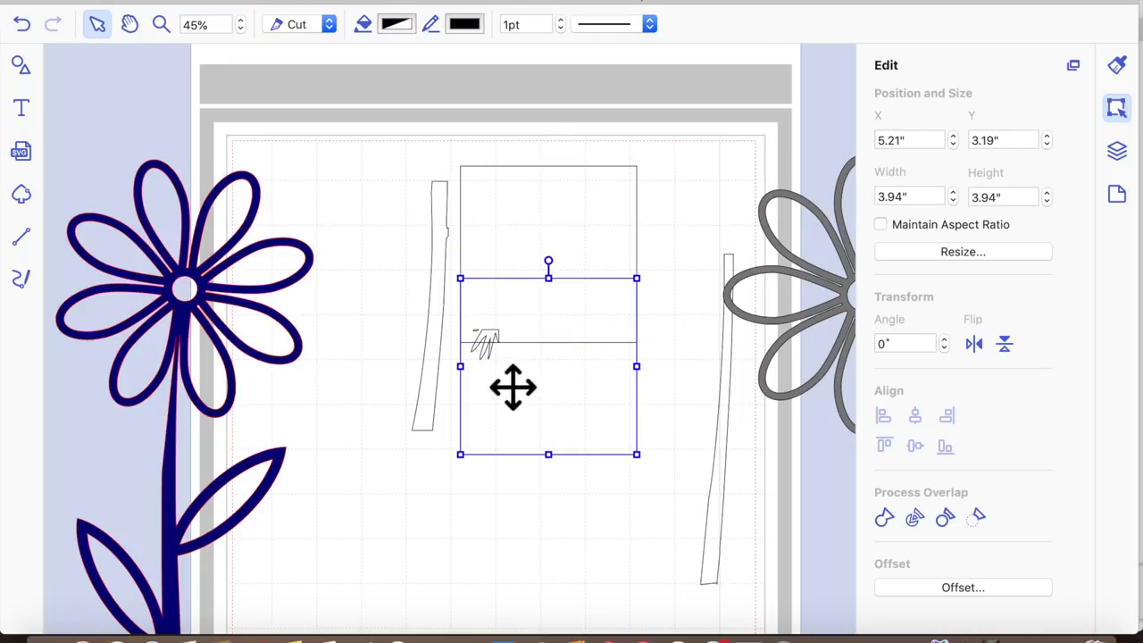
click(684, 592)
drag(533, 262, 624, 118)
drag(585, 508, 552, 357)
Subtract the square covering the leftover frond tip from the palm piece, leaving only the trunk.
shift+click(460, 344)
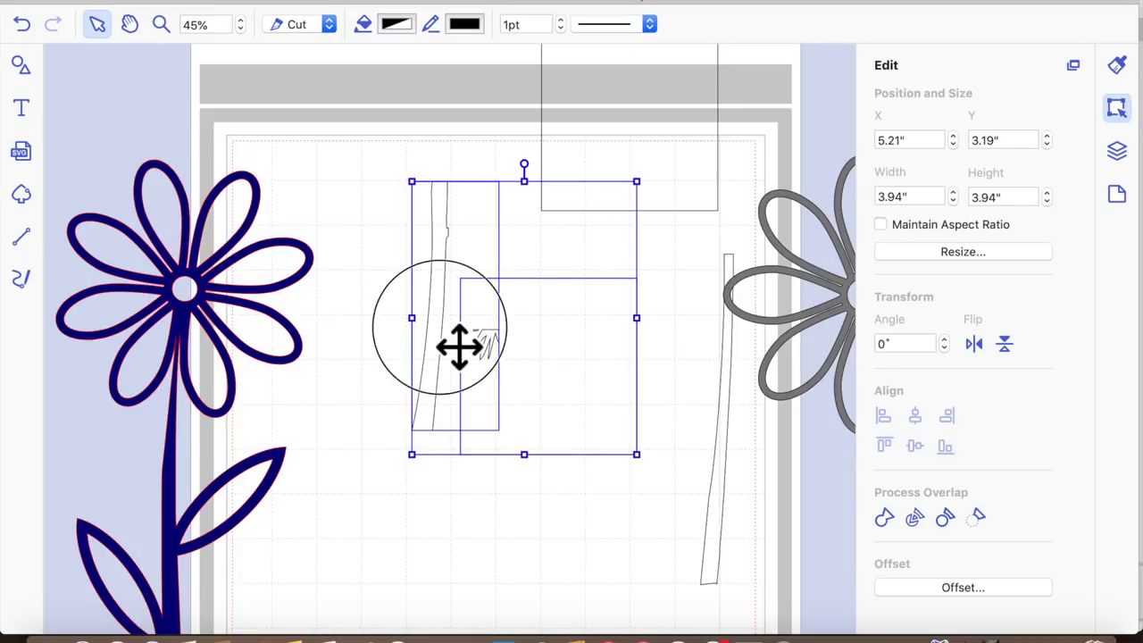
click(979, 516)
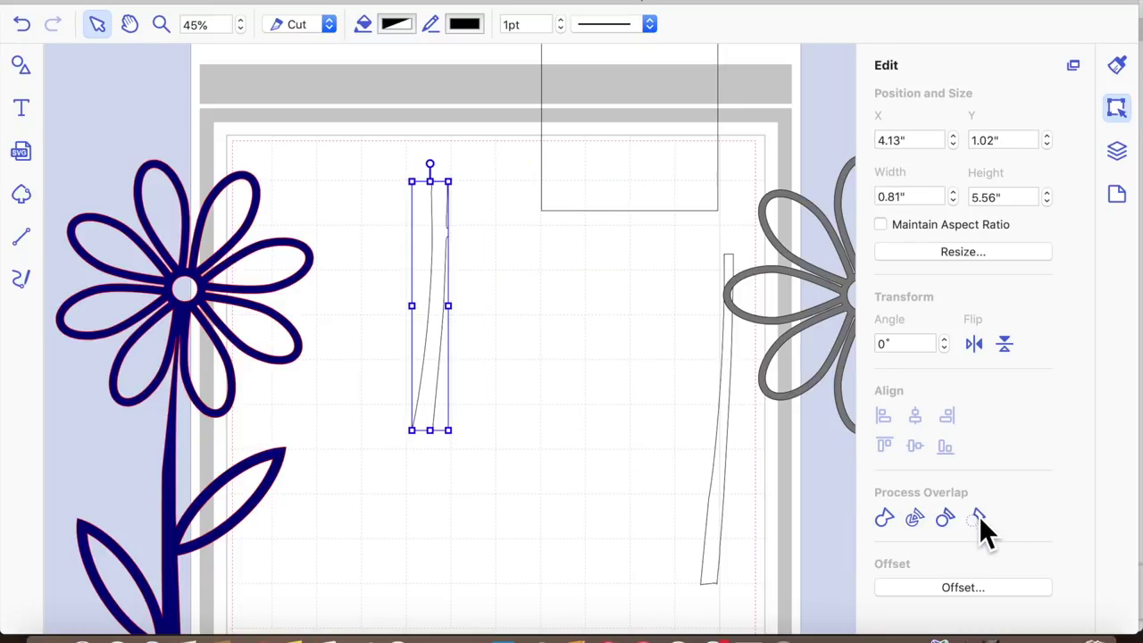
click(621, 413)
Move the spare square onto the mat to the right of the trunk and shrink it to about 1.20" by 1.20".
click(591, 187)
drag(599, 455, 547, 443)
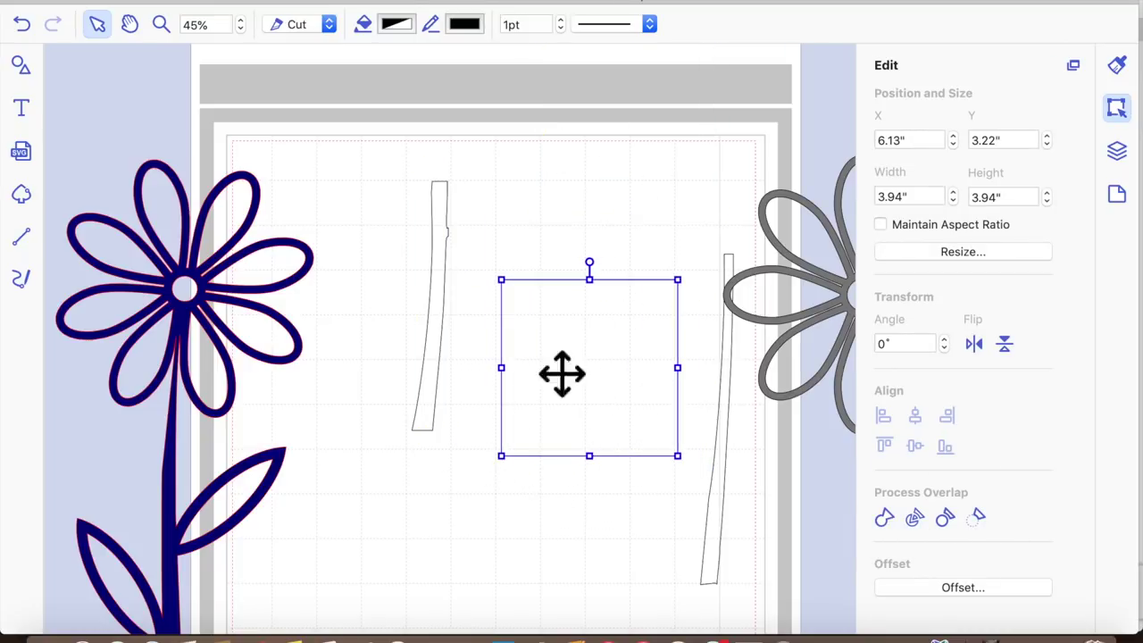
drag(503, 282, 642, 396)
Bring the small square to the front and move it against the bump on the trunk's right edge, at about X 4.93", Y 1.62".
right_click(642, 439)
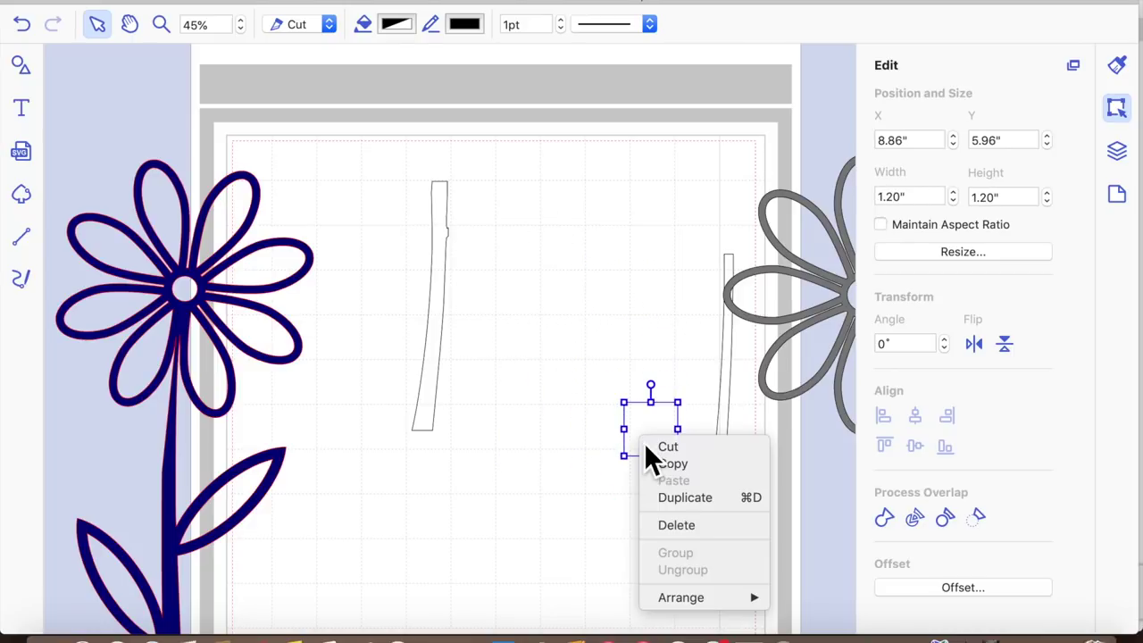
mouse_move(695, 599)
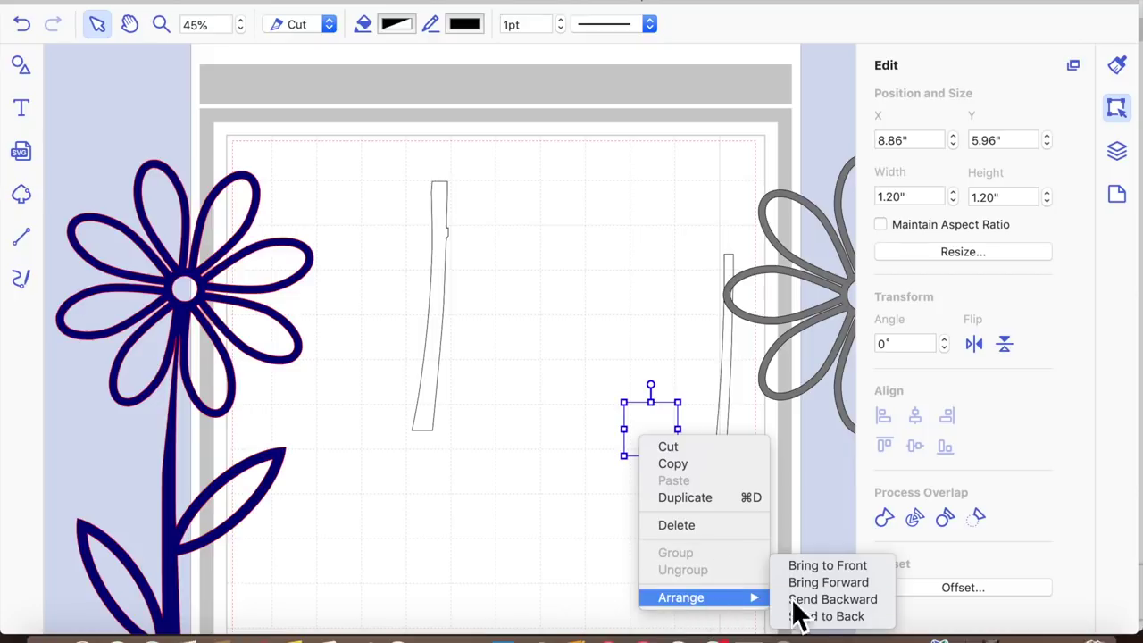
click(819, 573)
drag(667, 438, 490, 250)
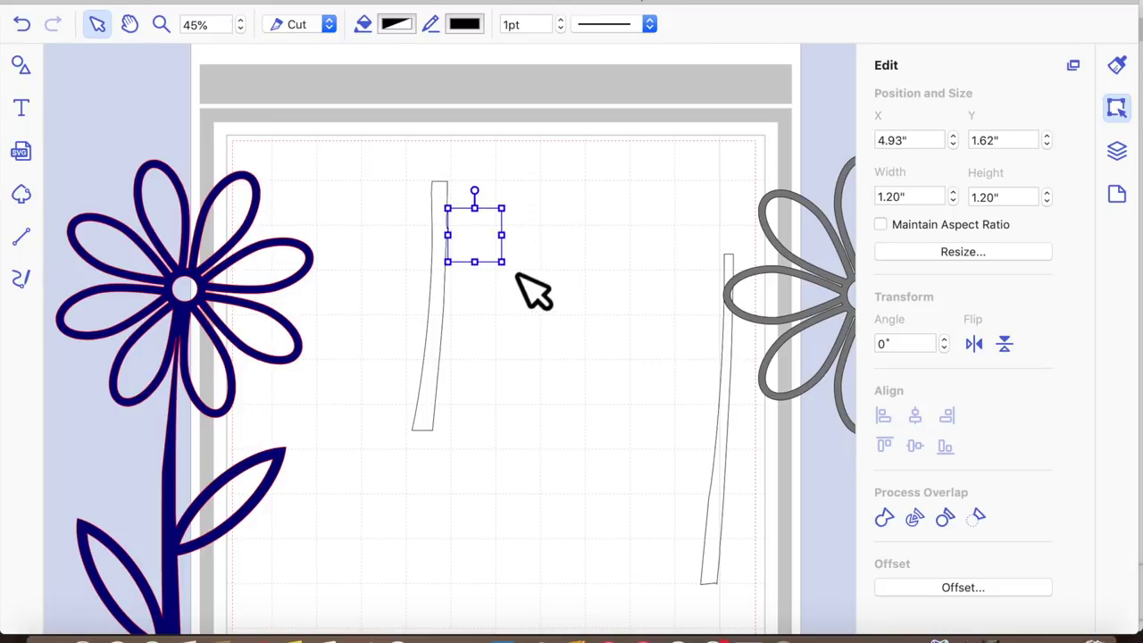
Nudge the small square over the trunk's bump to about X 4.91" and rotate it about 1° to follow the edge.
click(162, 27)
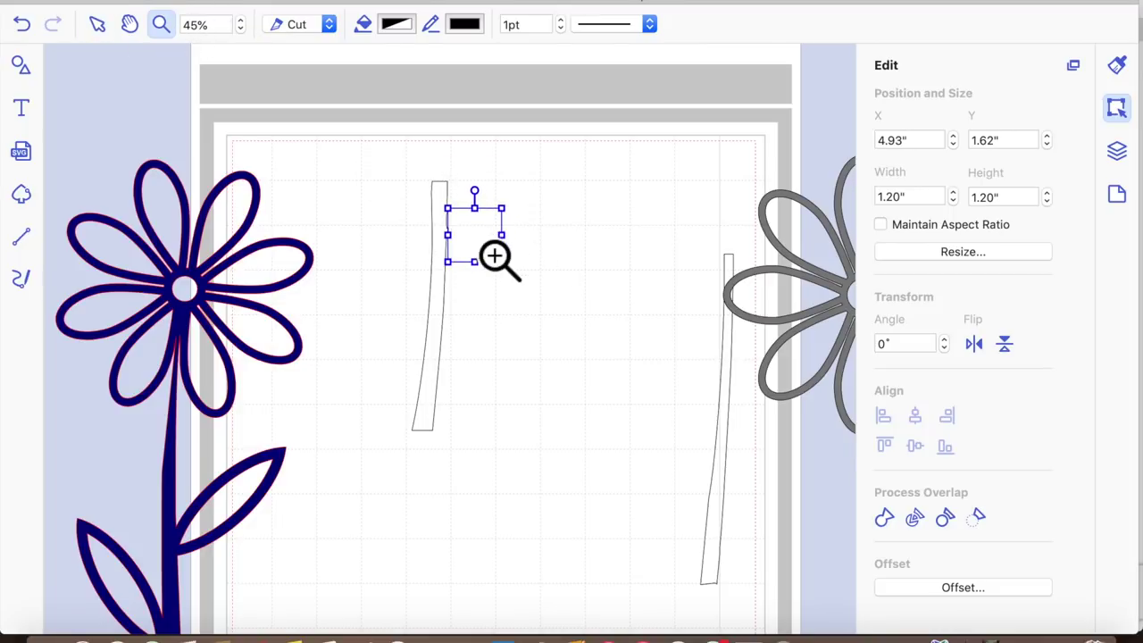
click(472, 262)
click(473, 262)
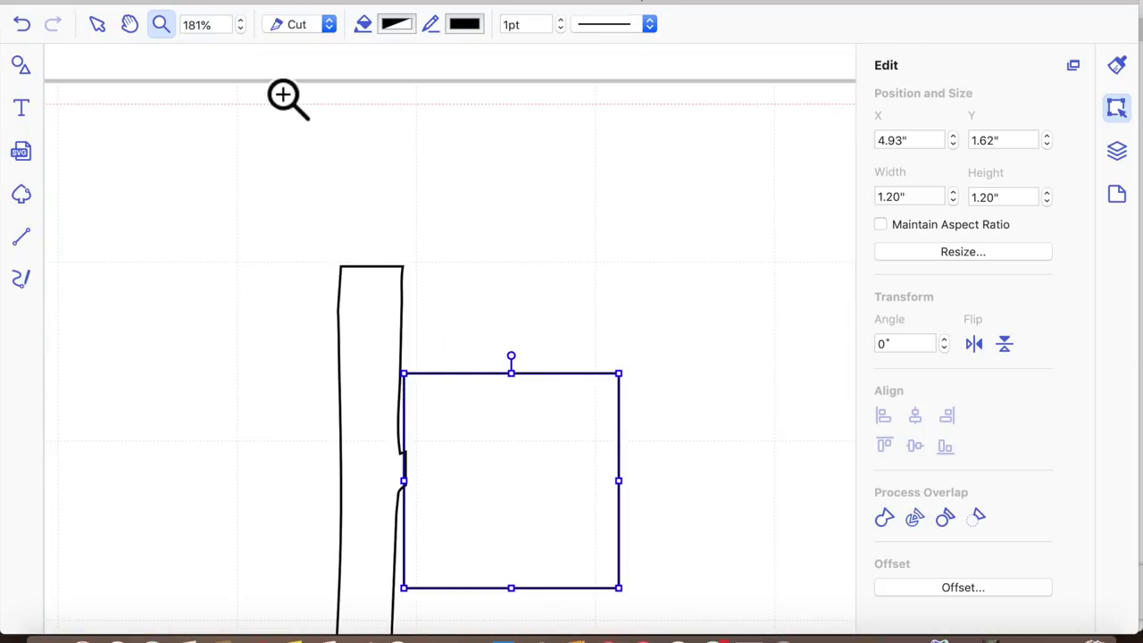
click(97, 25)
drag(541, 452, 538, 452)
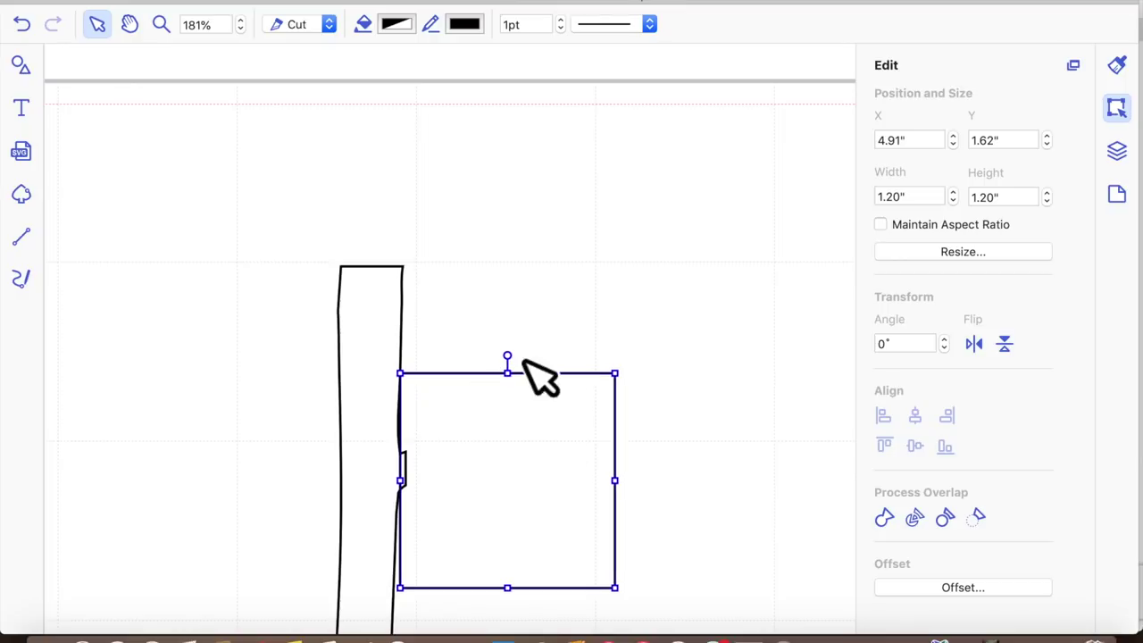
drag(511, 355, 511, 354)
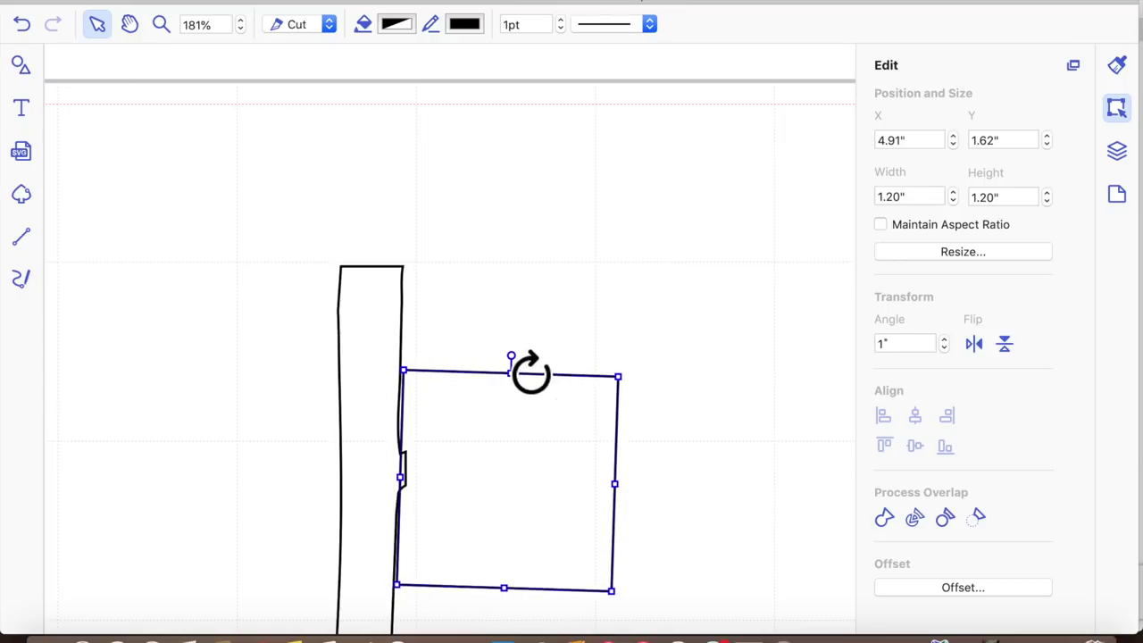
Subtract the small square from the trunk to trim off the bump on its right edge.
shift+click(399, 337)
click(978, 519)
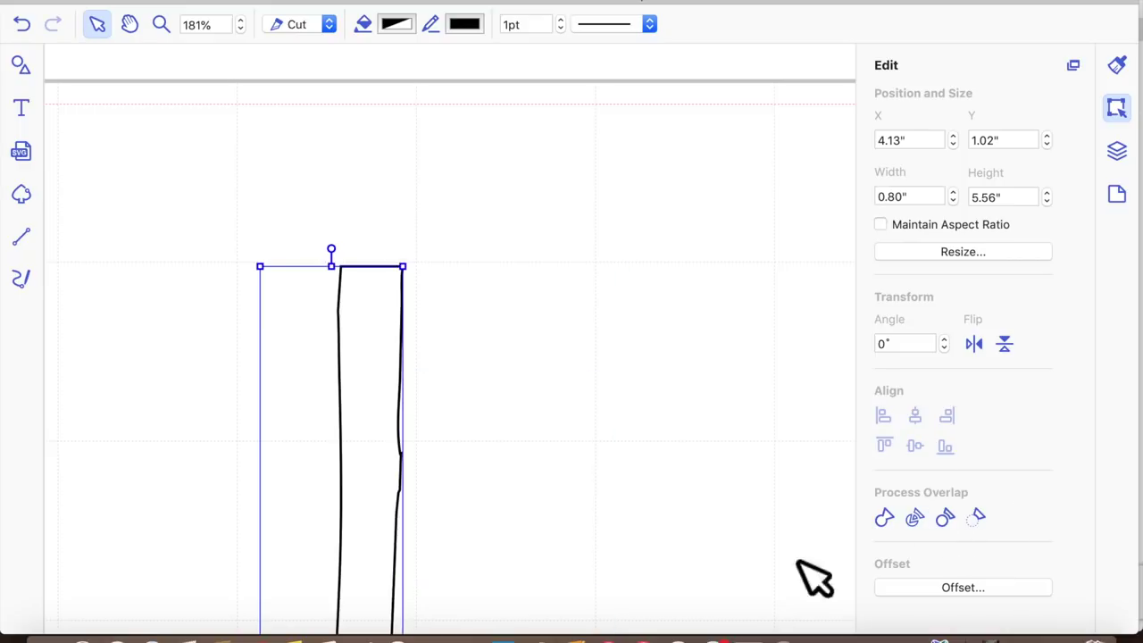
click(594, 483)
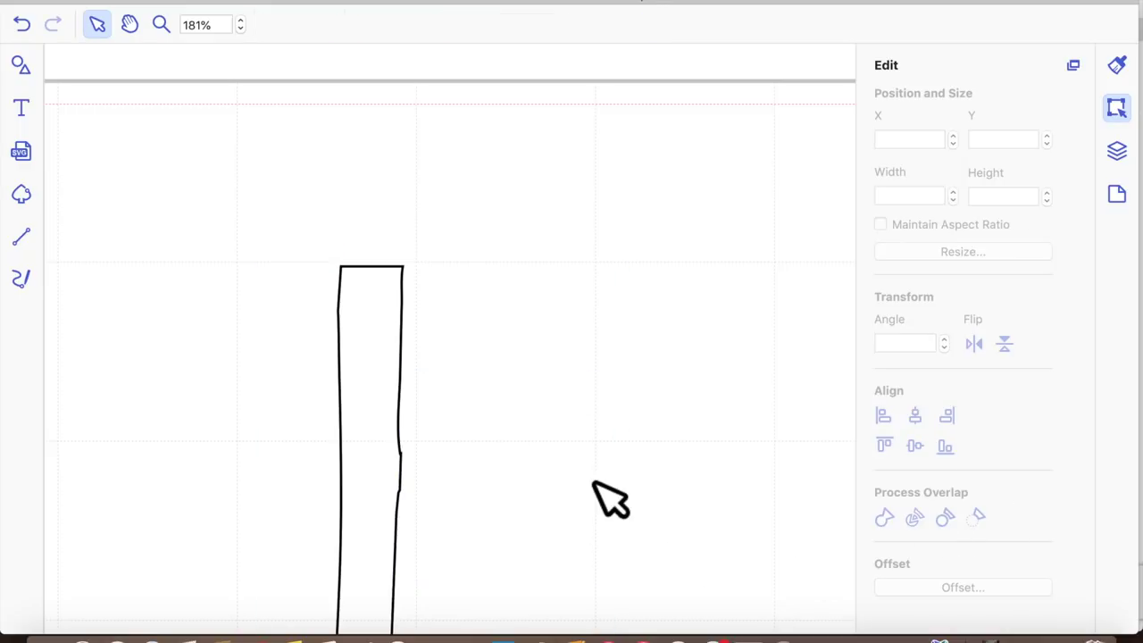
Edit the trunk's path points around the leftover bump on its upper right edge to smooth the outline.
click(387, 1)
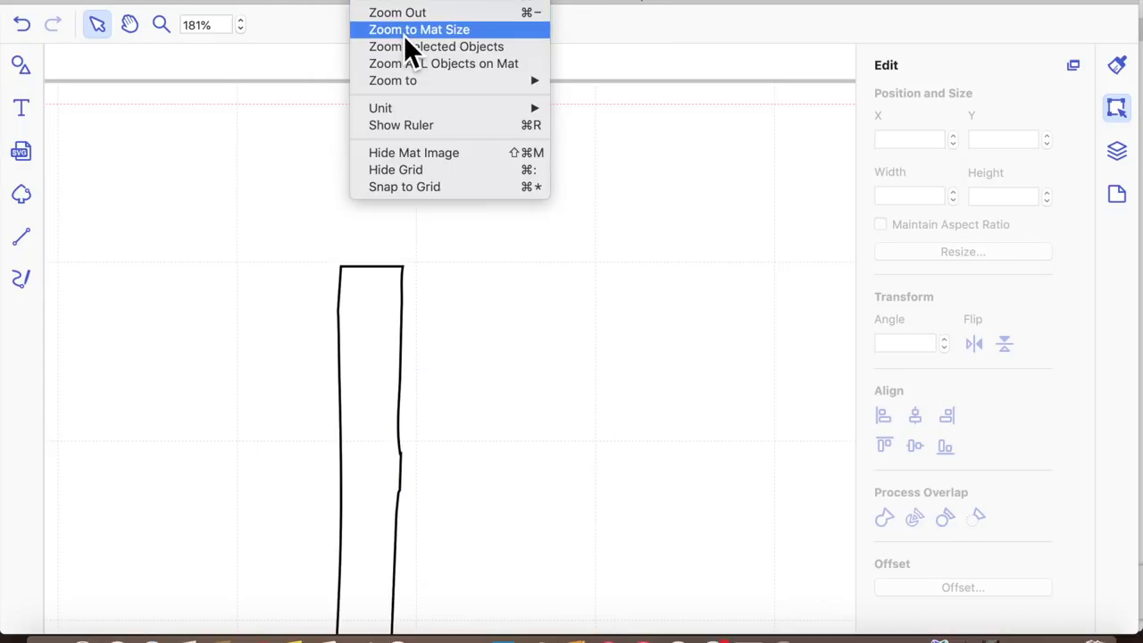
click(405, 34)
click(414, 275)
double_click(414, 274)
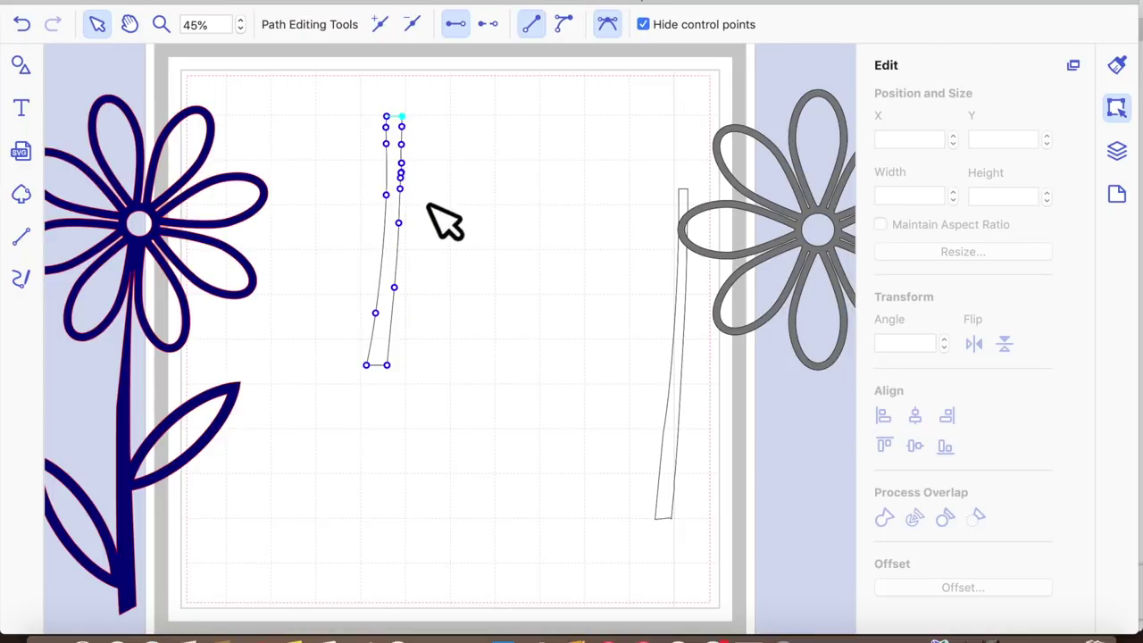
click(470, 312)
double_click(396, 234)
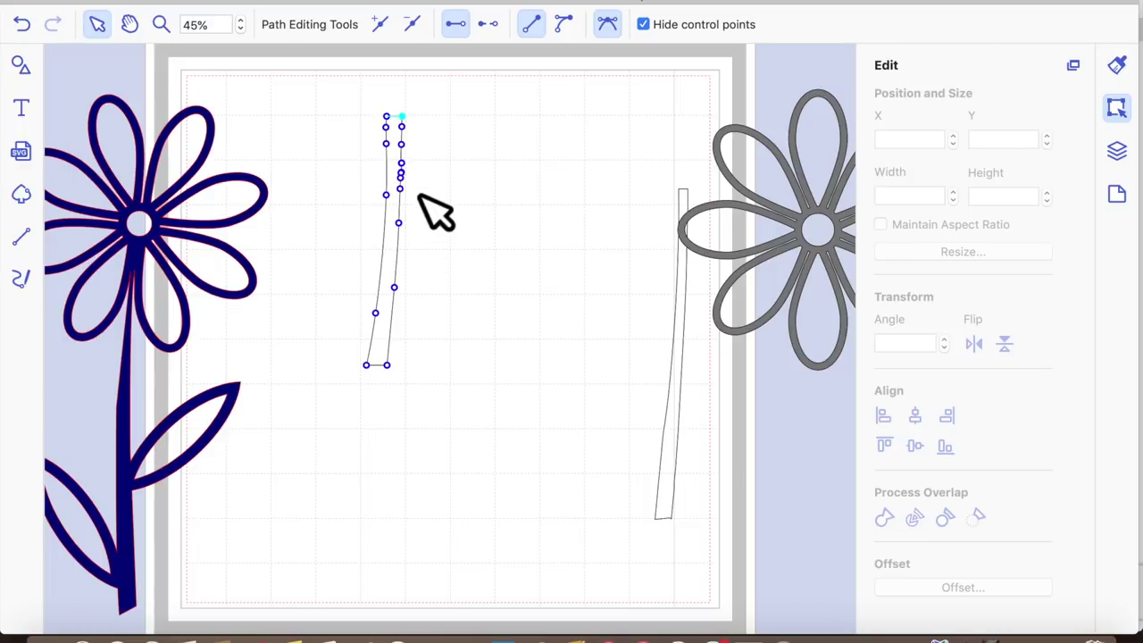
drag(393, 156, 408, 184)
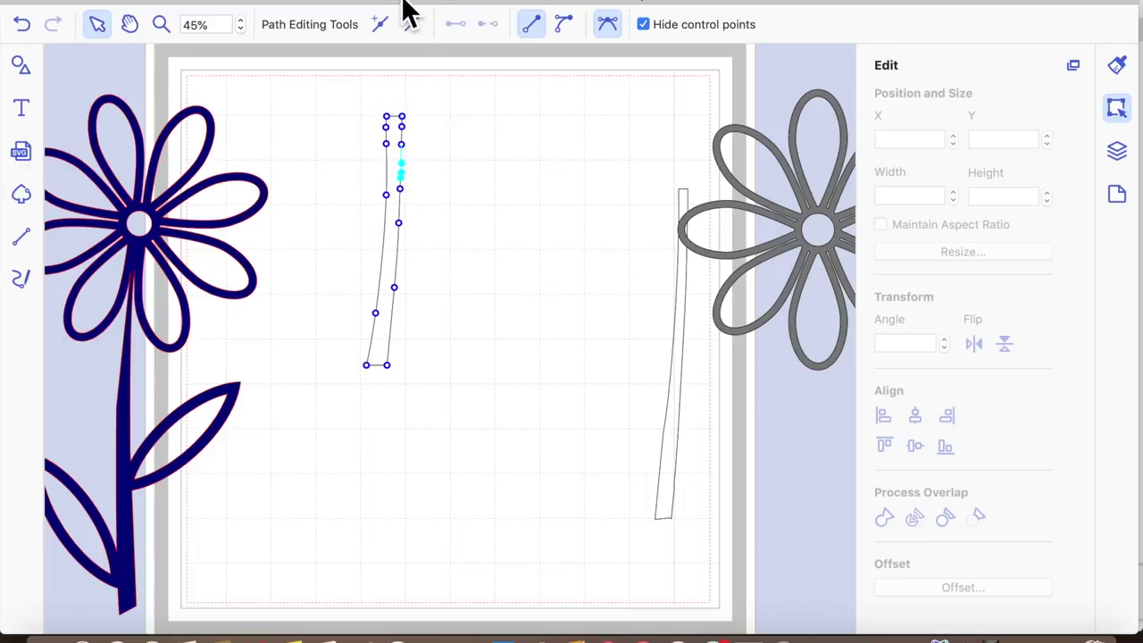
click(529, 423)
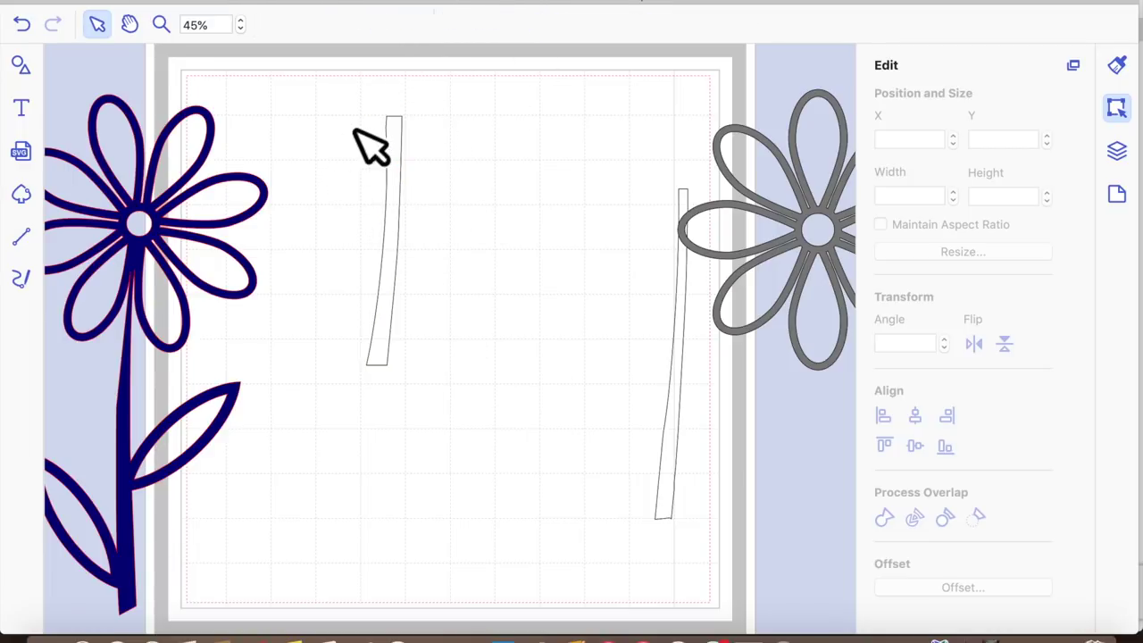
Move the trunk beside the longer spare stem and resize it to about 8.35" high and 0.58" wide.
drag(362, 93, 467, 413)
drag(421, 288, 641, 402)
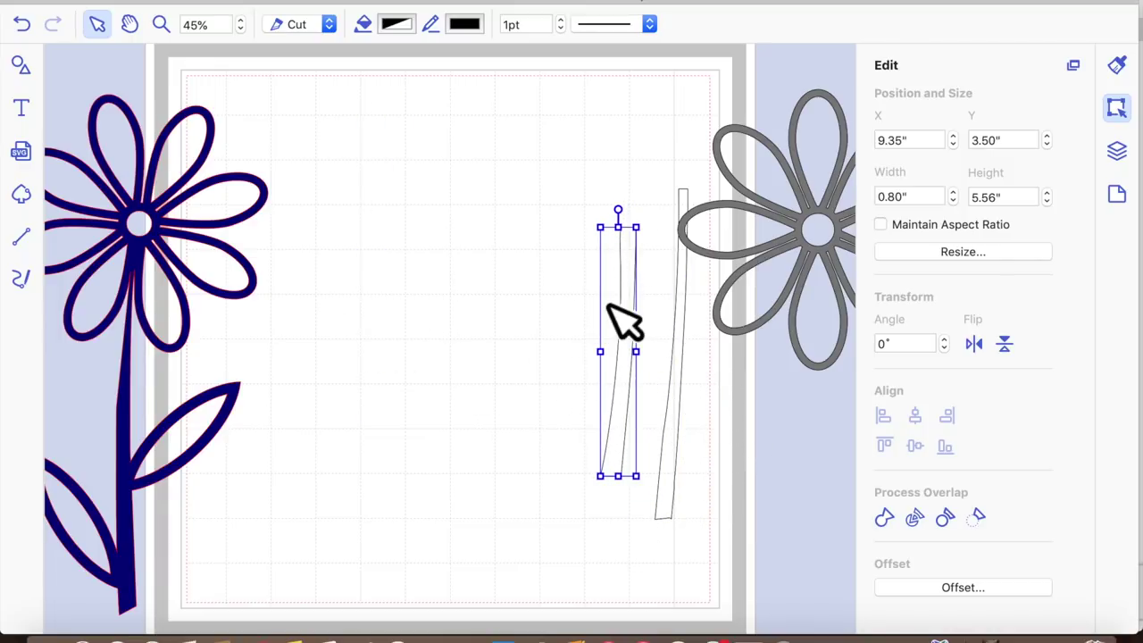
drag(637, 246, 631, 119)
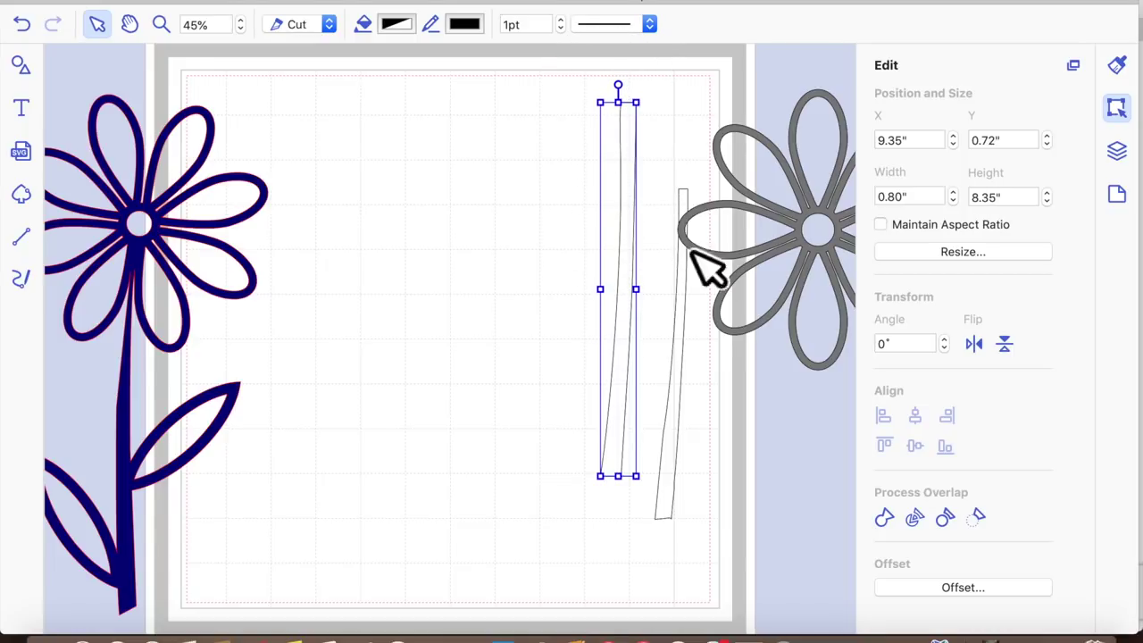
drag(656, 309, 646, 306)
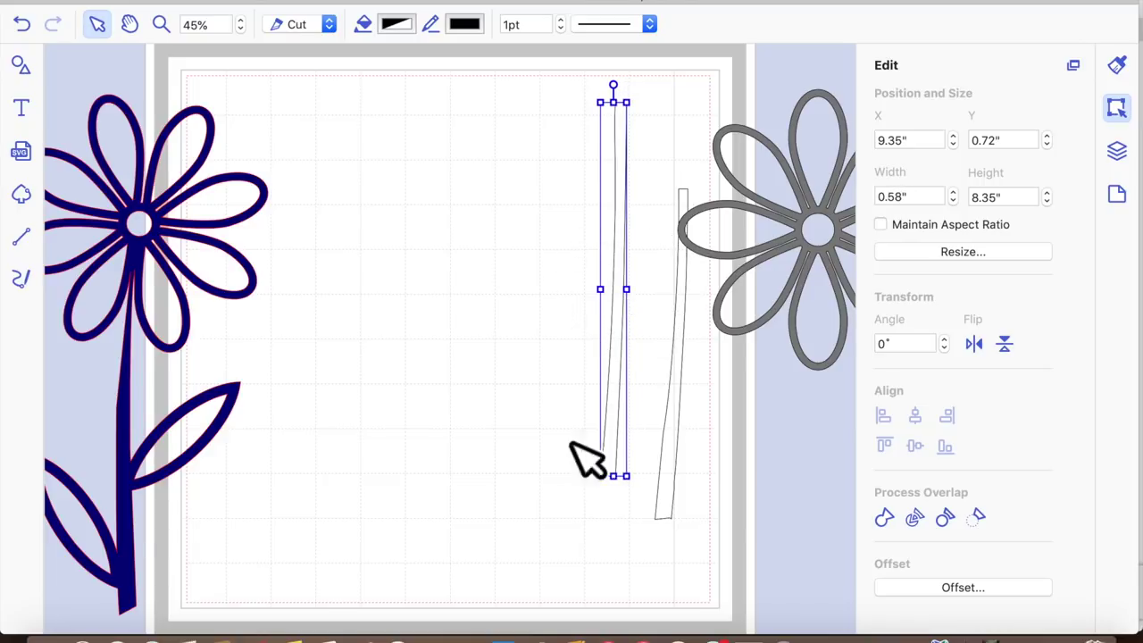
click(579, 438)
Set the spare stem aside to the left and place the flower over the top of the trunk at about X 5.13", Y 0.01".
drag(686, 438, 419, 436)
drag(625, 439, 556, 549)
drag(822, 264, 555, 246)
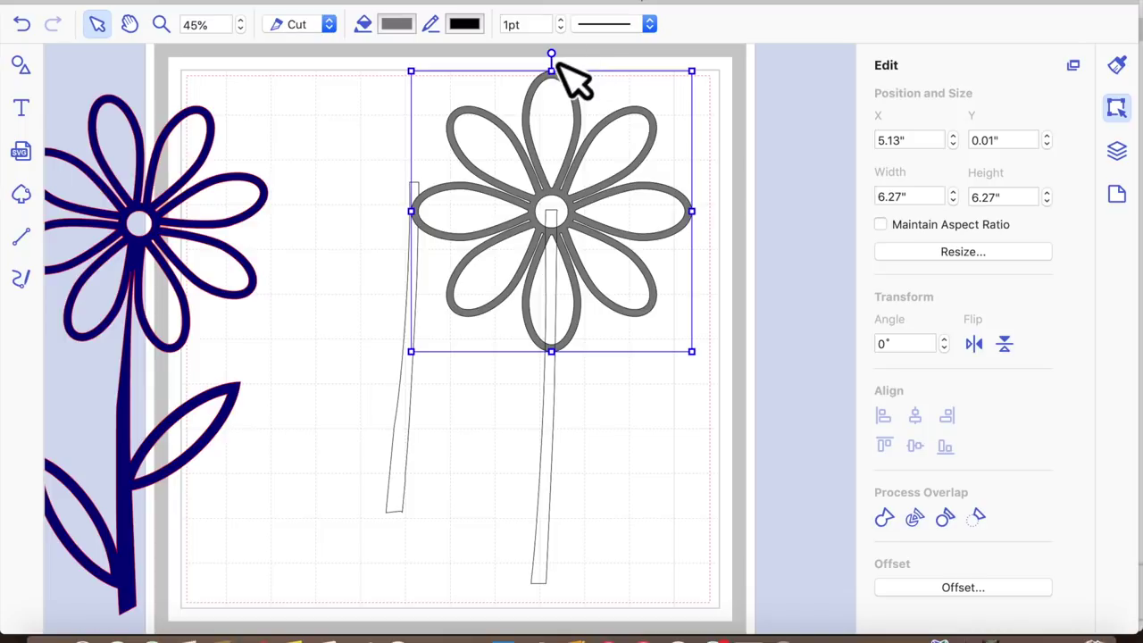
Rotate the flower counterclockwise until the trunk falls between its two lowest petals.
drag(569, 74, 529, 73)
drag(526, 79, 511, 79)
click(679, 454)
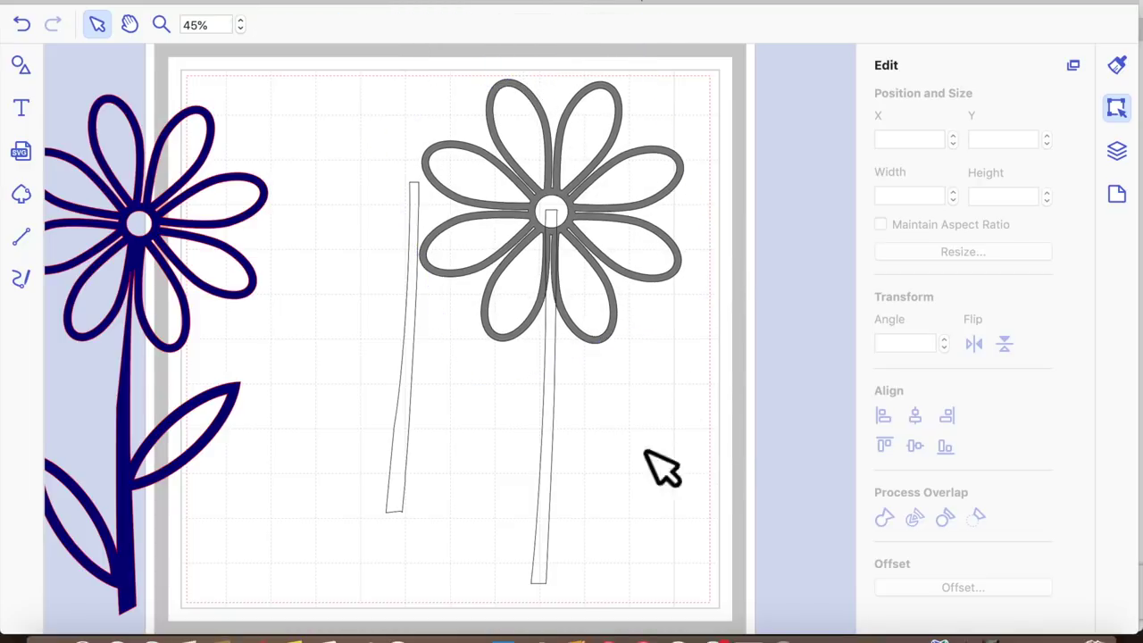
Narrow the trunk under the flower to about 0.49" wide.
click(569, 450)
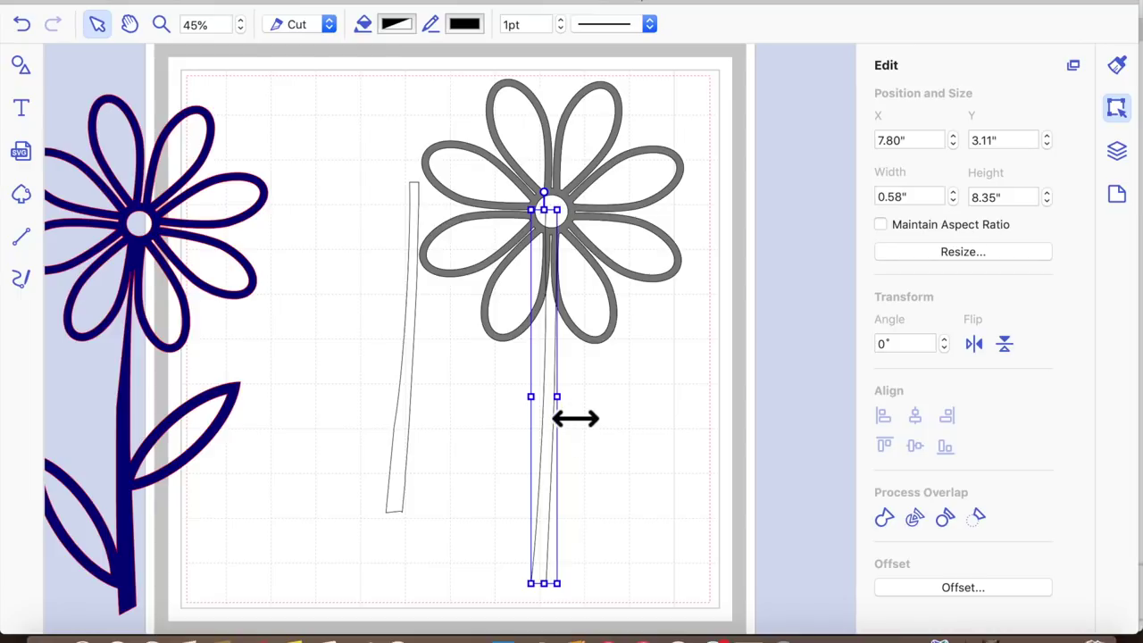
drag(575, 418, 572, 418)
click(547, 453)
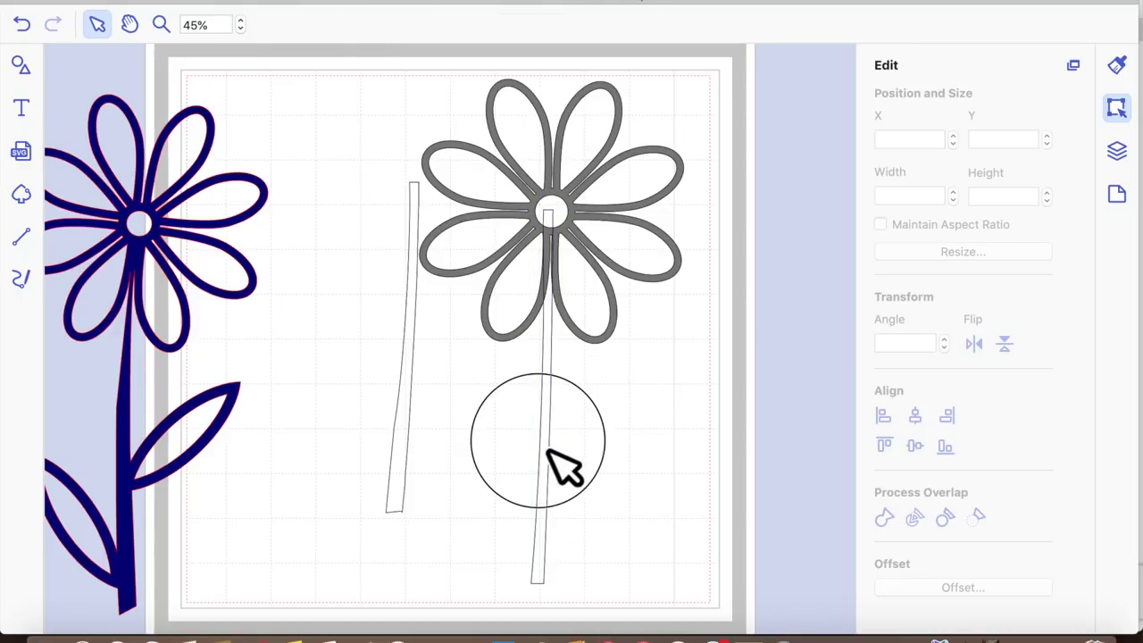
click(559, 467)
click(627, 458)
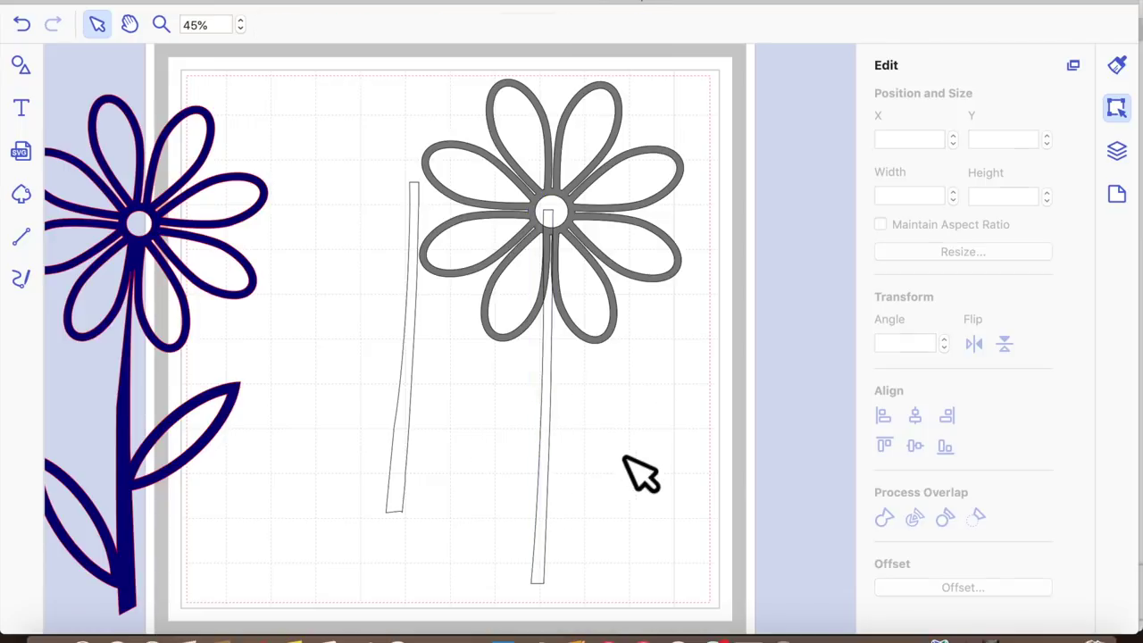
Move the stem so its top meets the underside of the flower's center ring, at about X 7.94", Y 3.48".
drag(568, 360, 574, 376)
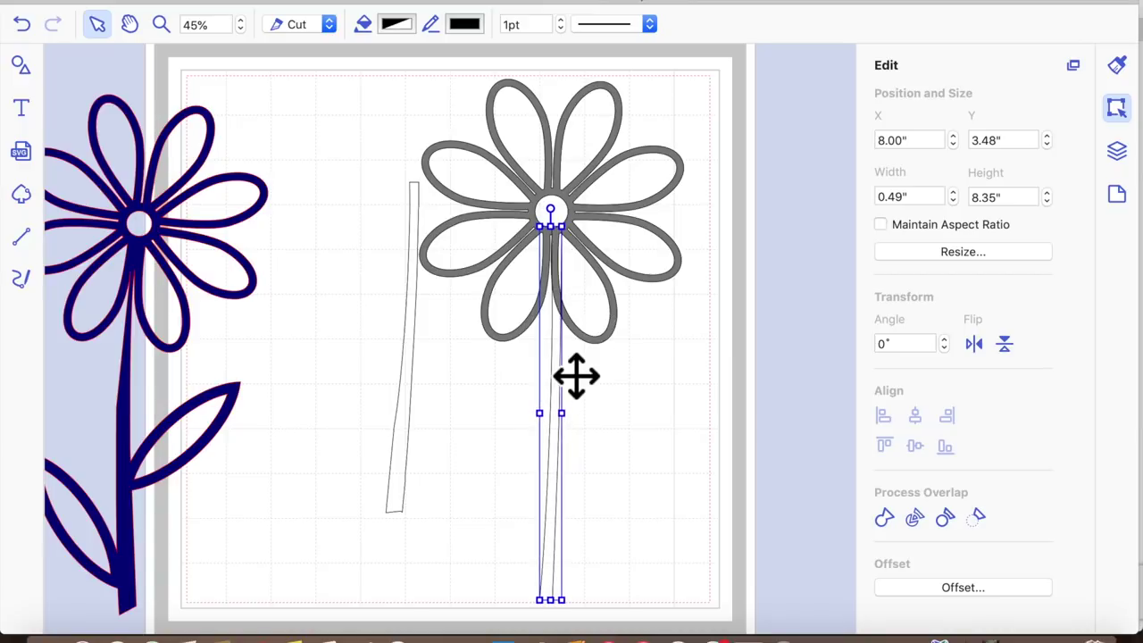
click(760, 282)
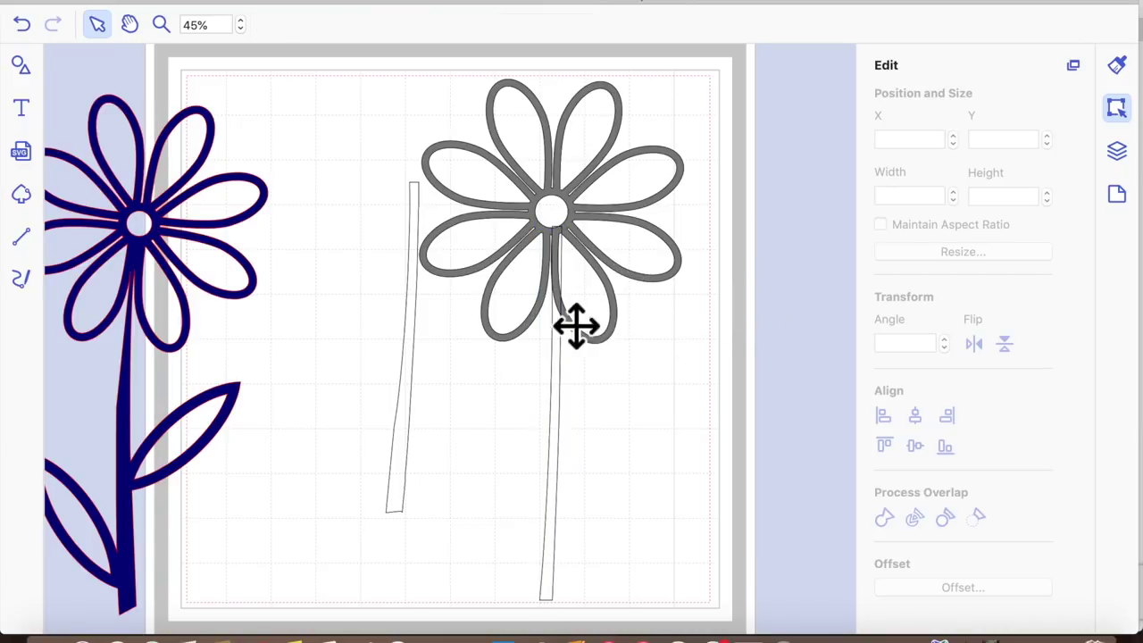
click(579, 365)
key(Left)
key(Left)
key(Left)
key(Left)
key(Left)
key(Left)
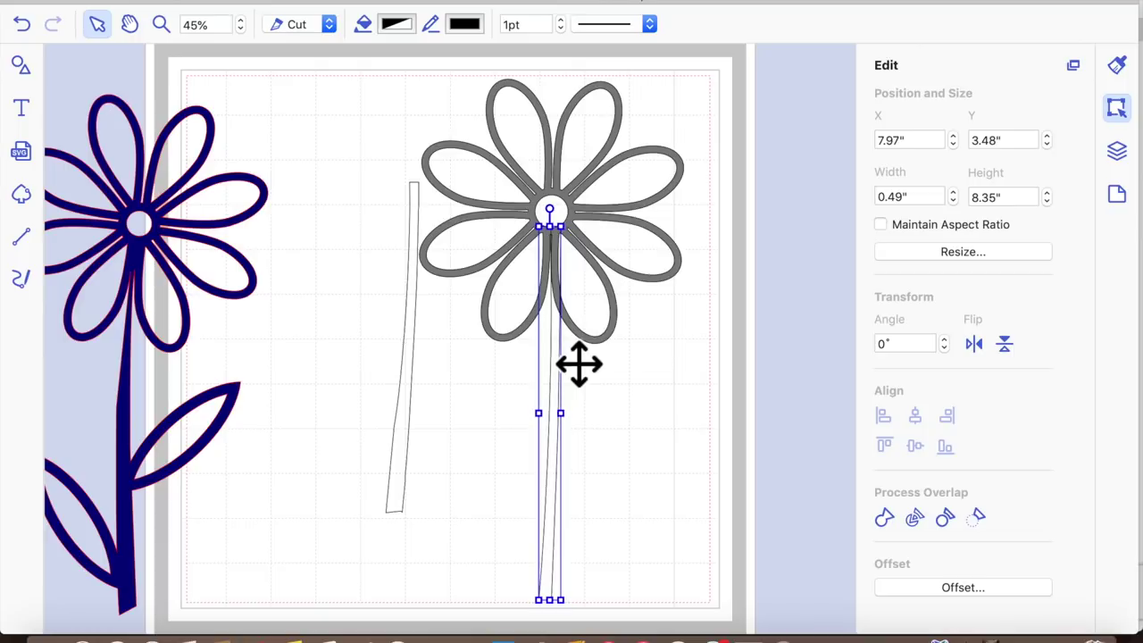
click(623, 391)
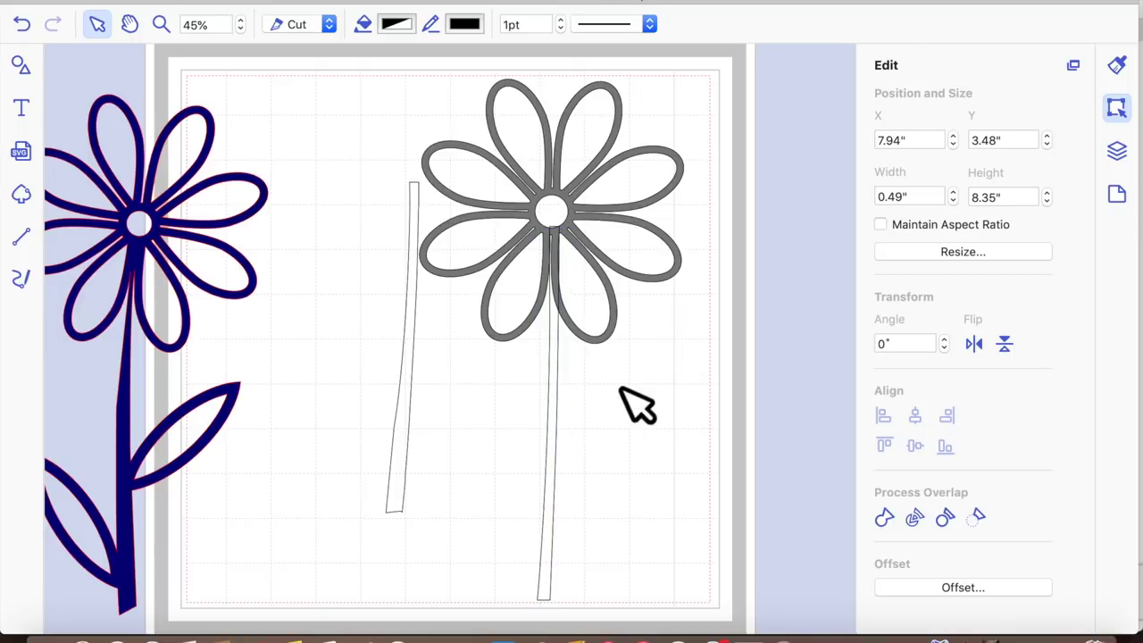
Fill the stem under the flower with the Eggplant color.
click(570, 398)
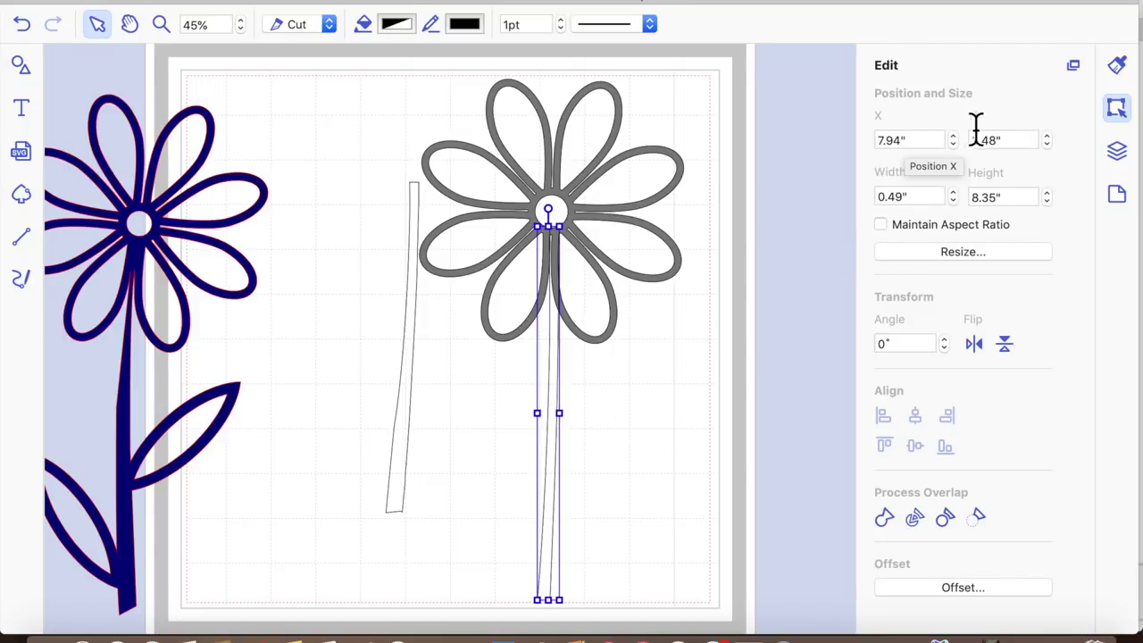
click(1117, 65)
click(919, 210)
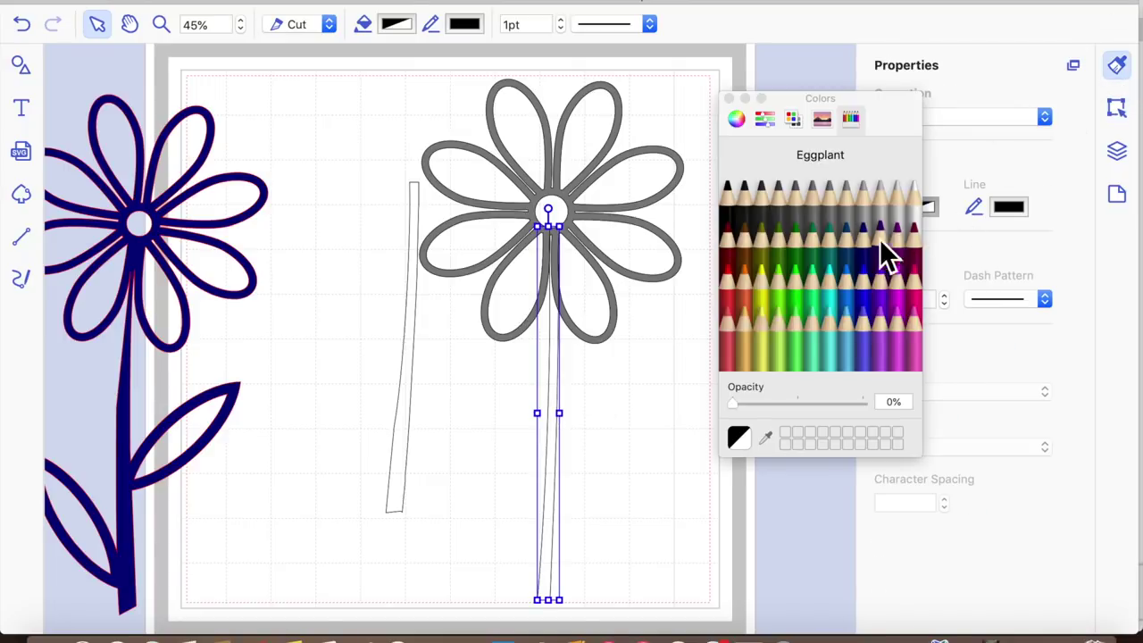
click(884, 235)
click(688, 401)
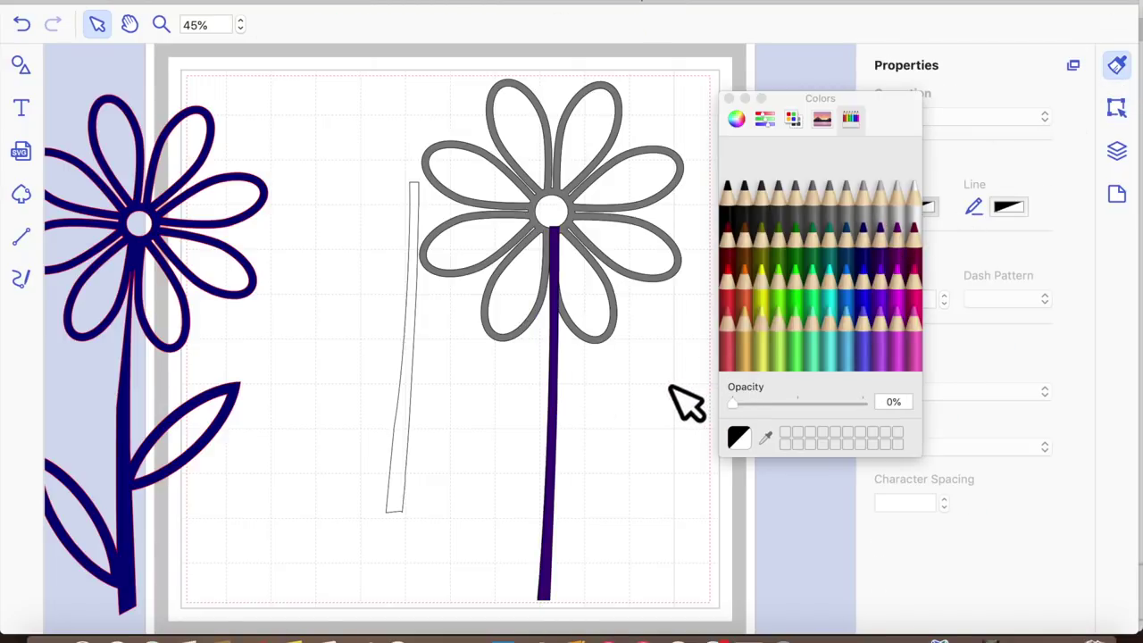
Nudge the filled stem slightly left and down to center it under the flower's ring, and close the color picker.
click(575, 361)
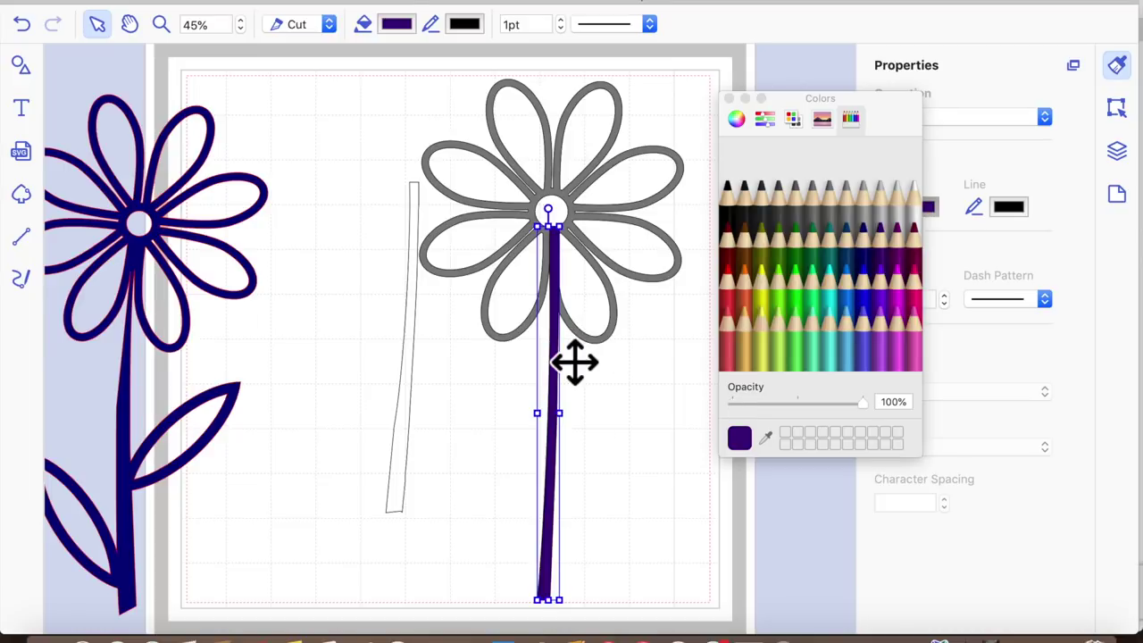
key(Left)
key(Left)
key(Left)
key(Left)
key(Left)
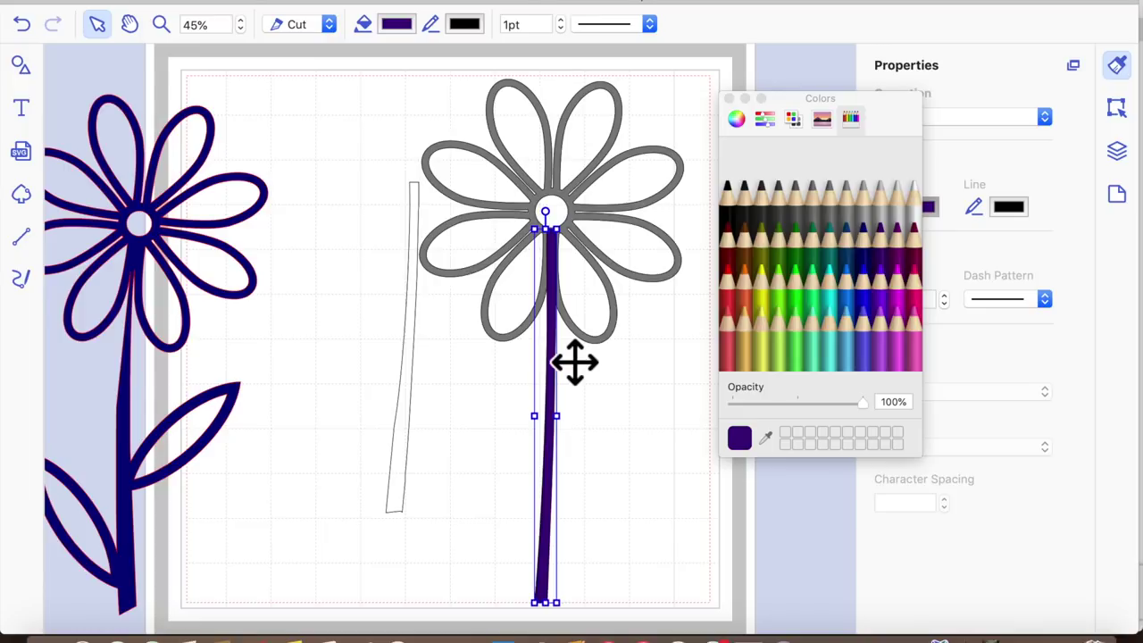
click(617, 413)
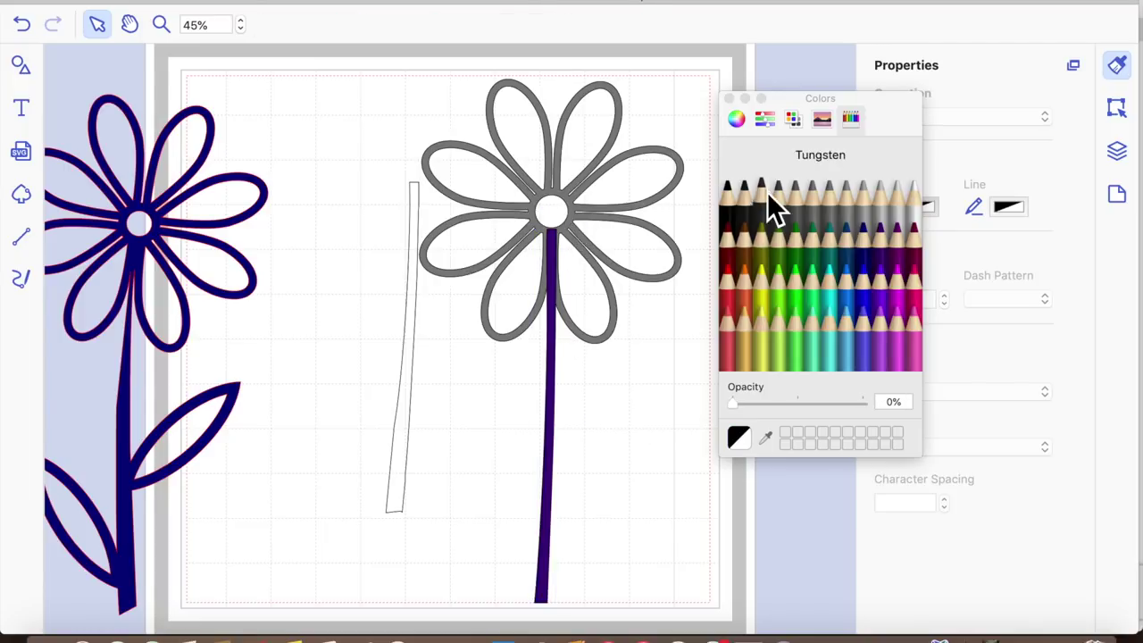
click(729, 99)
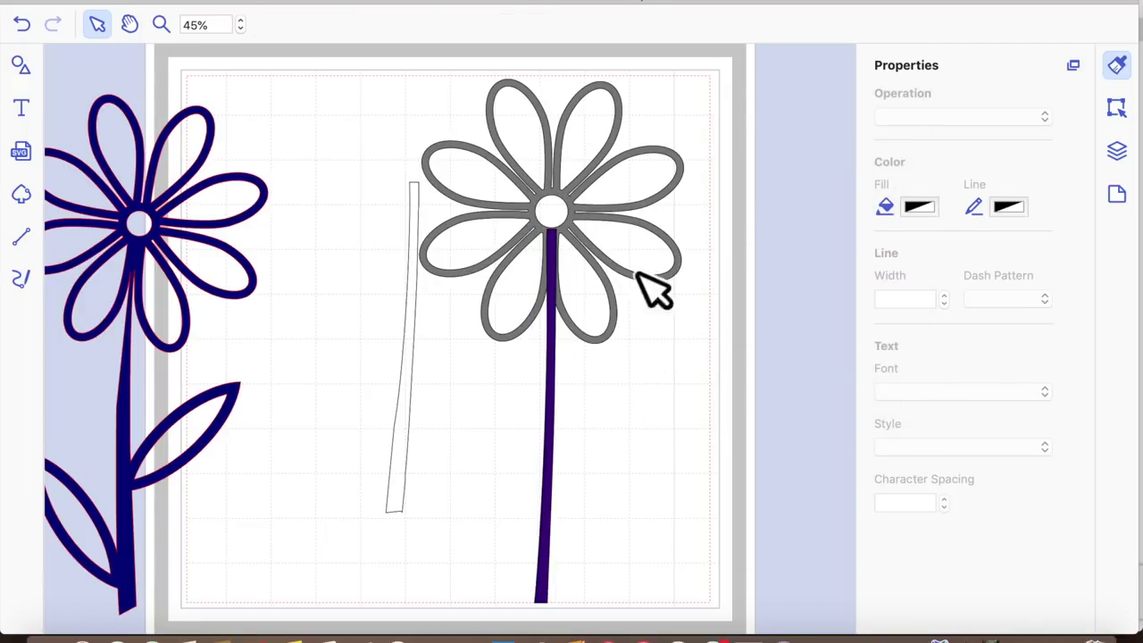
Delete the unfilled spare stem to the left of the flower.
click(161, 25)
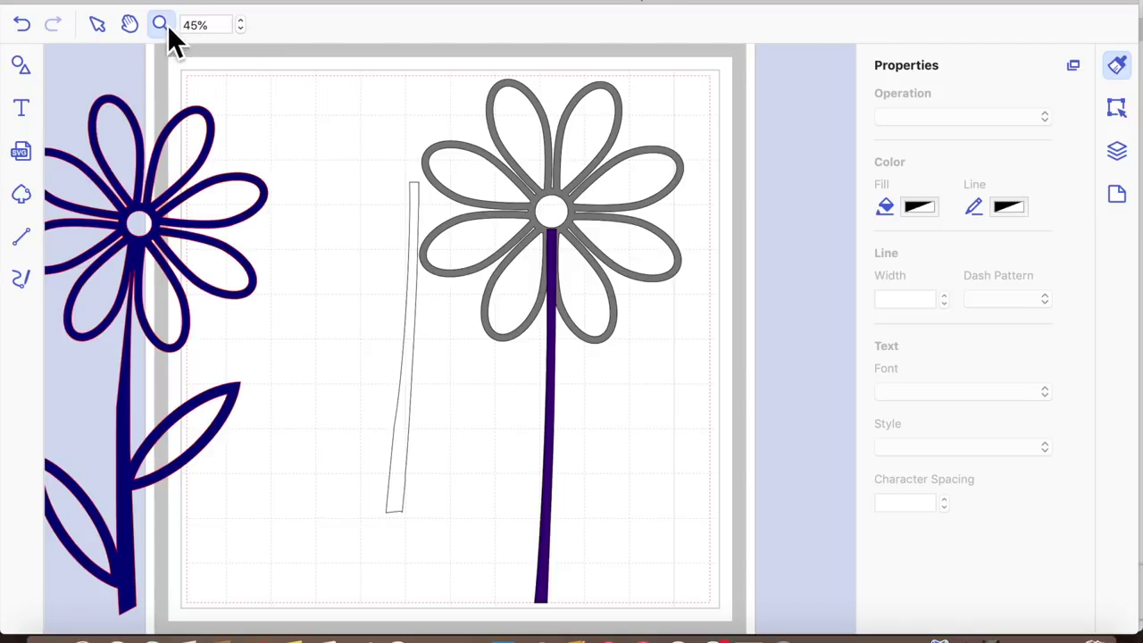
click(597, 243)
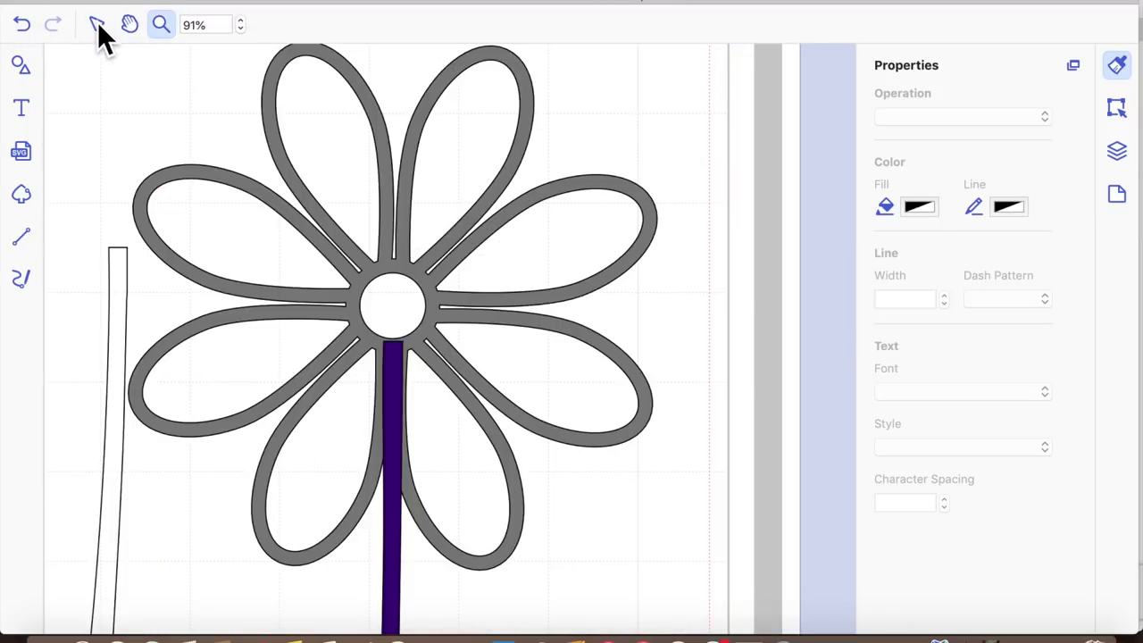
click(137, 334)
key(Delete)
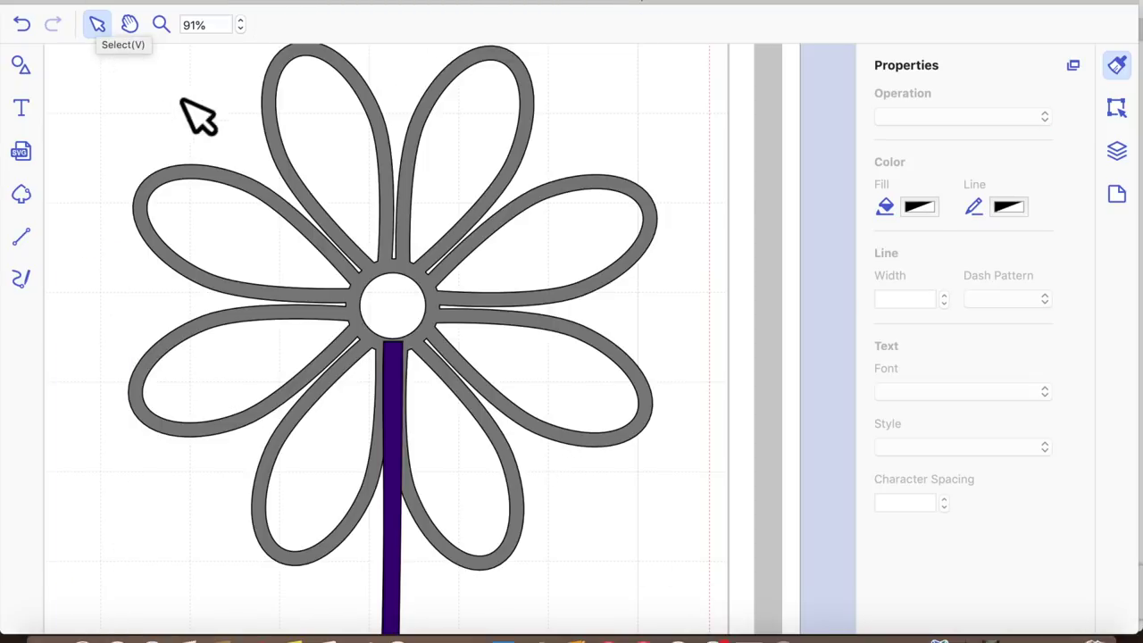
Select the flower together with its stem and weld them into one shape.
scroll(188, 103, up, 2)
click(449, 293)
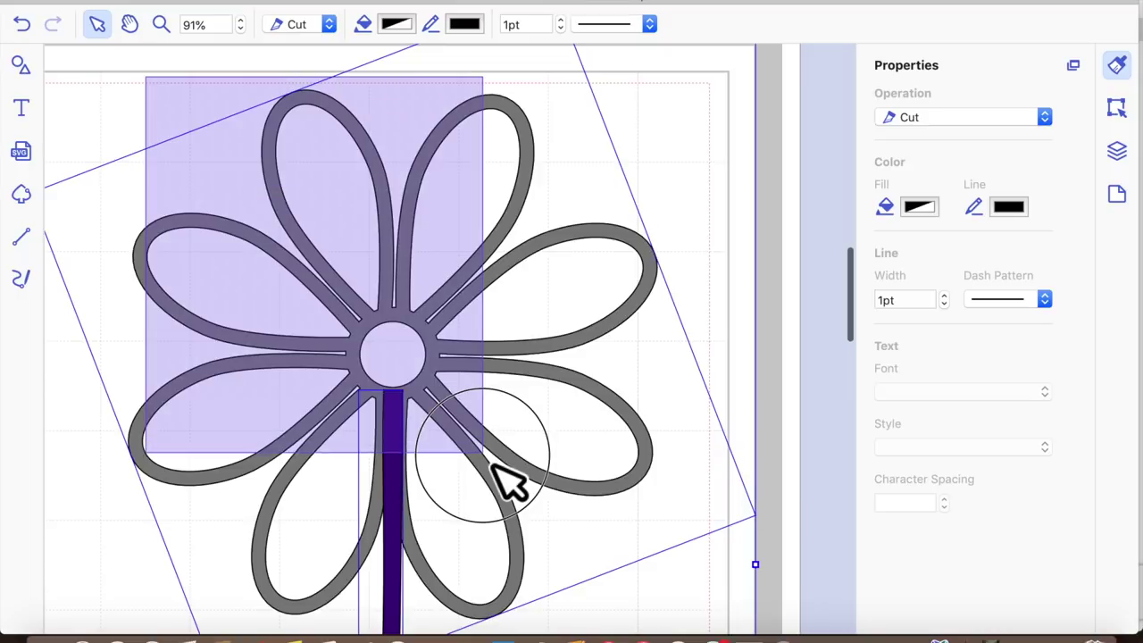
click(1120, 111)
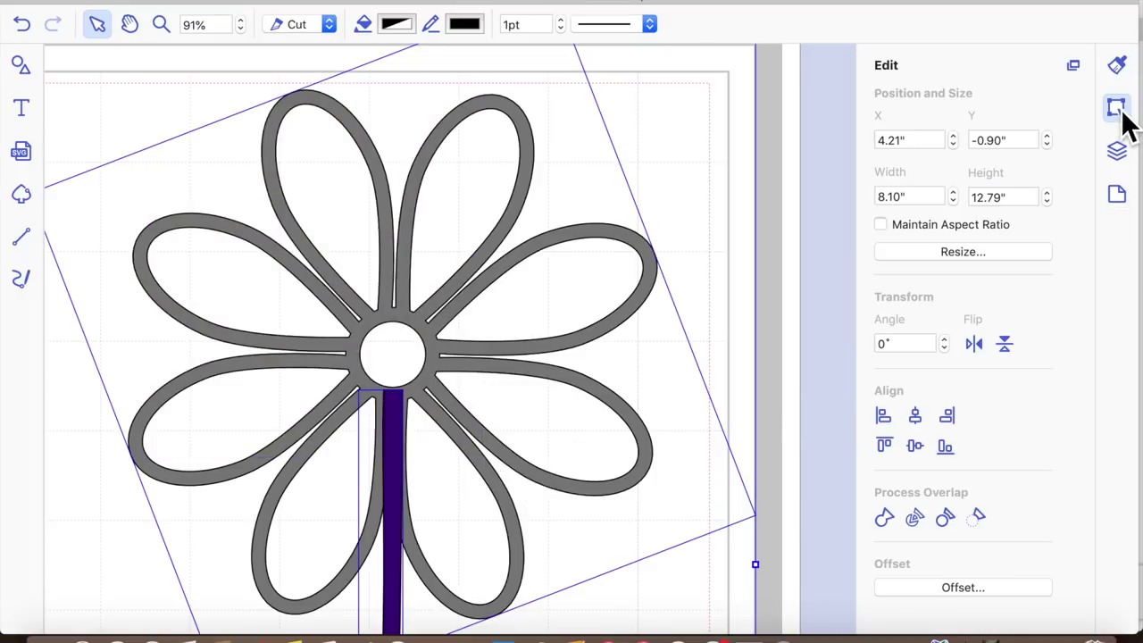
click(883, 519)
scroll(597, 393, down, 5)
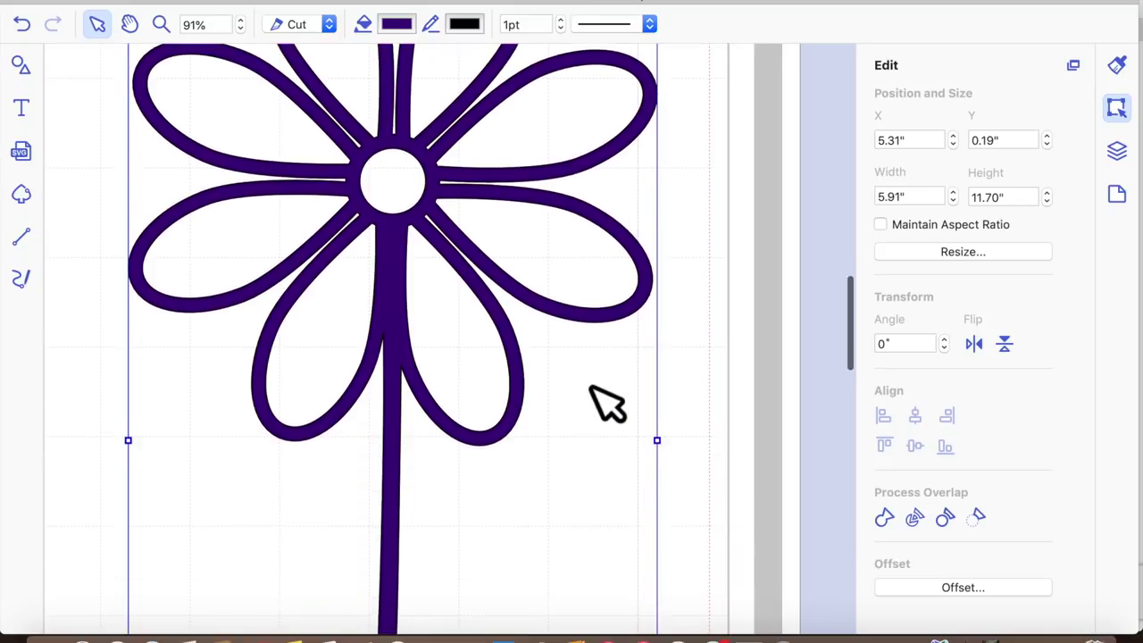
scroll(607, 404, up, 1)
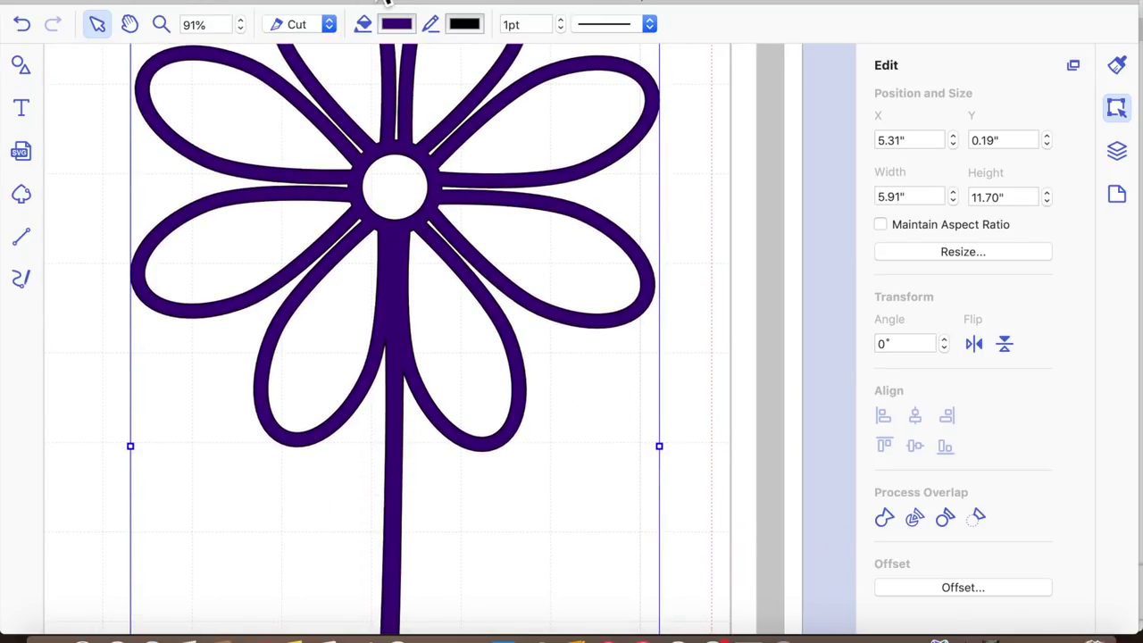
Move the welded flower down the mat to about Y 1.31".
click(400, 2)
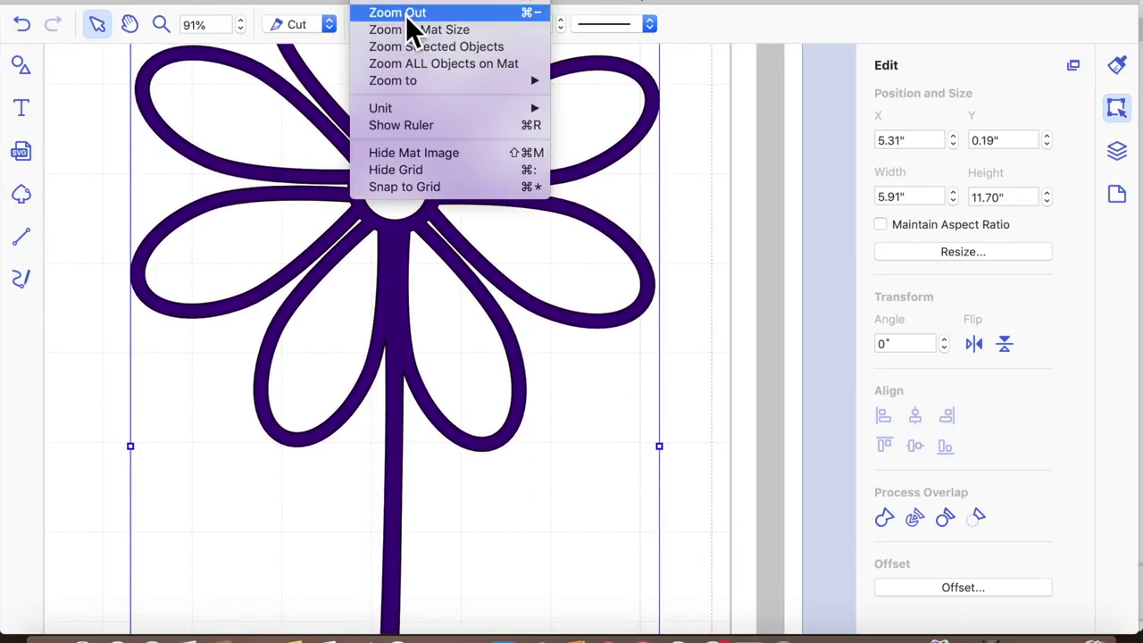
click(410, 33)
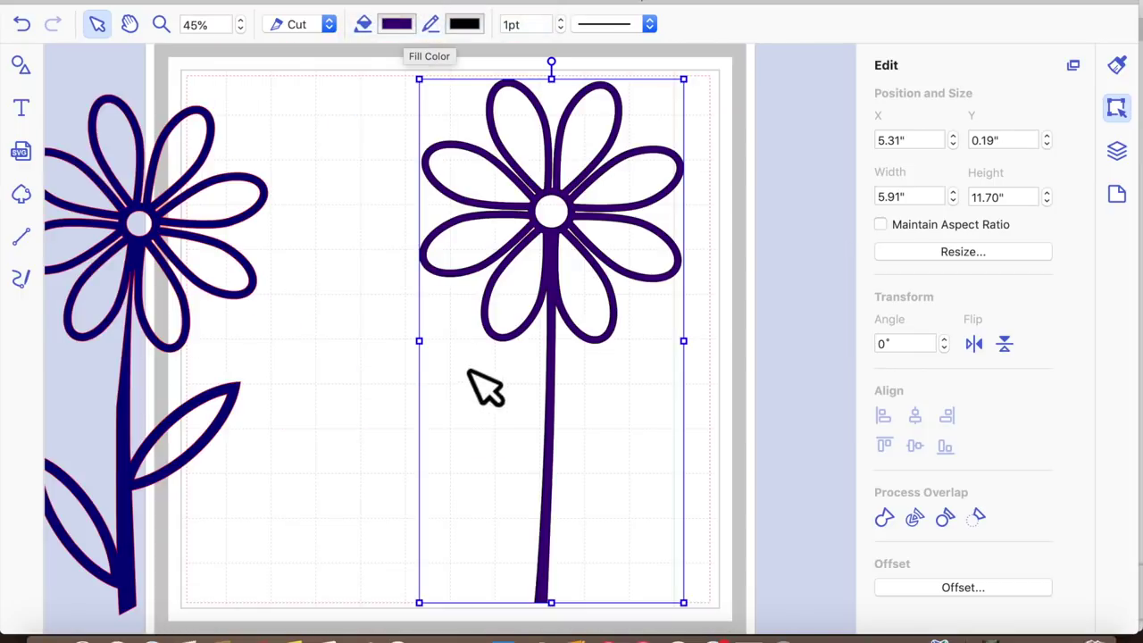
drag(567, 304, 566, 352)
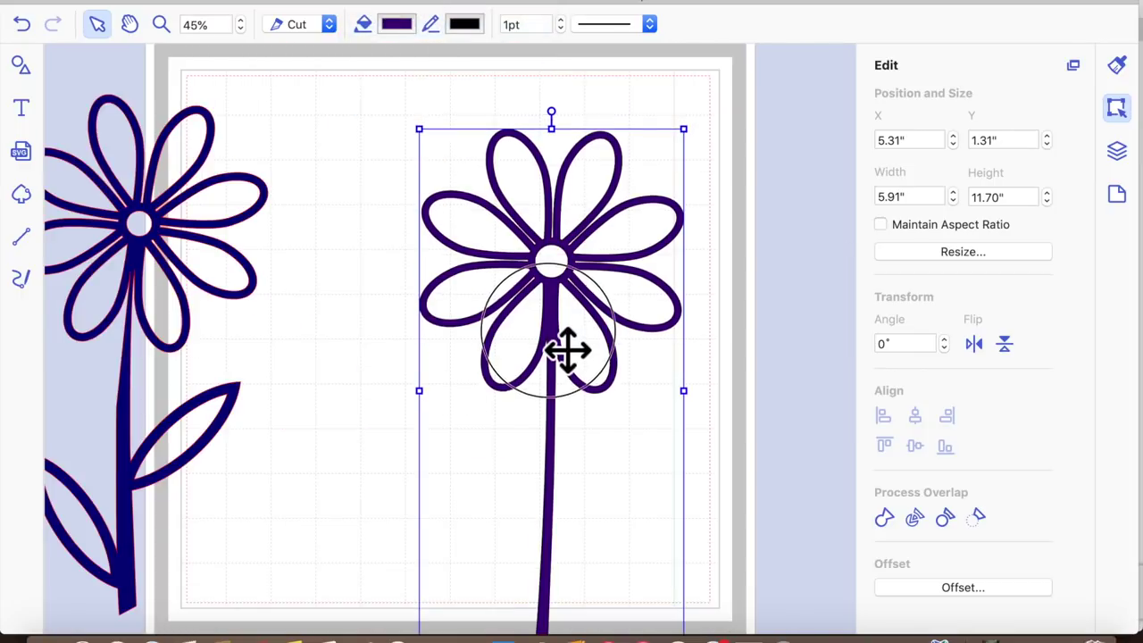
click(576, 276)
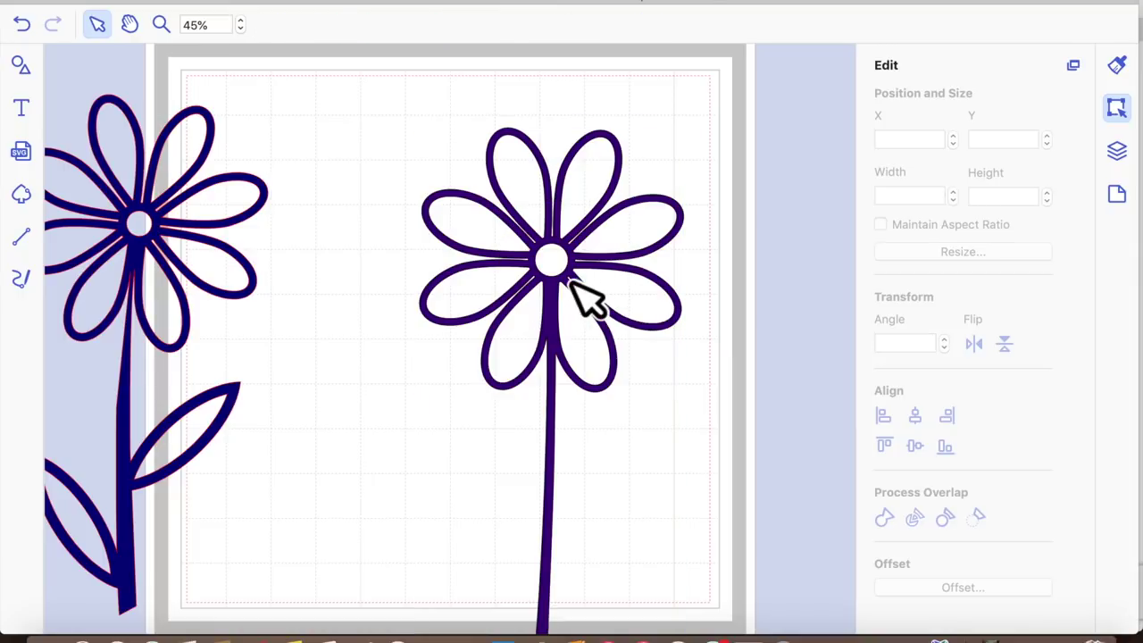
Move the welded flower to the top of the mat, then add the pointed oval from the Others shapes beside its stem.
drag(587, 284, 545, 234)
click(29, 65)
scroll(268, 456, down, 10)
scroll(275, 451, down, 15)
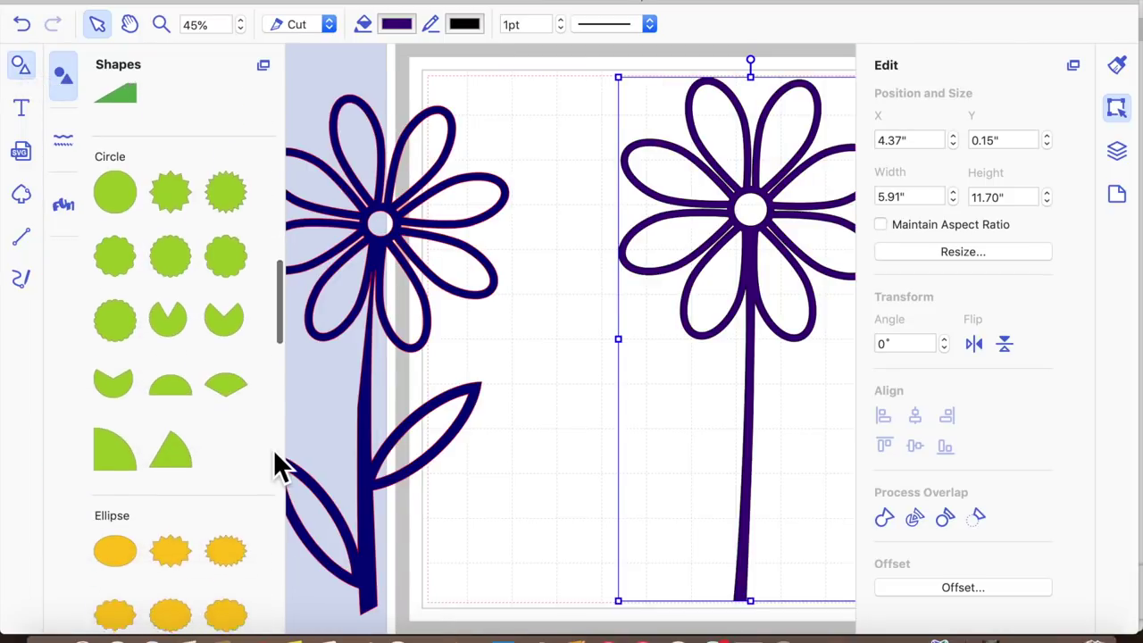
scroll(278, 464, down, 2)
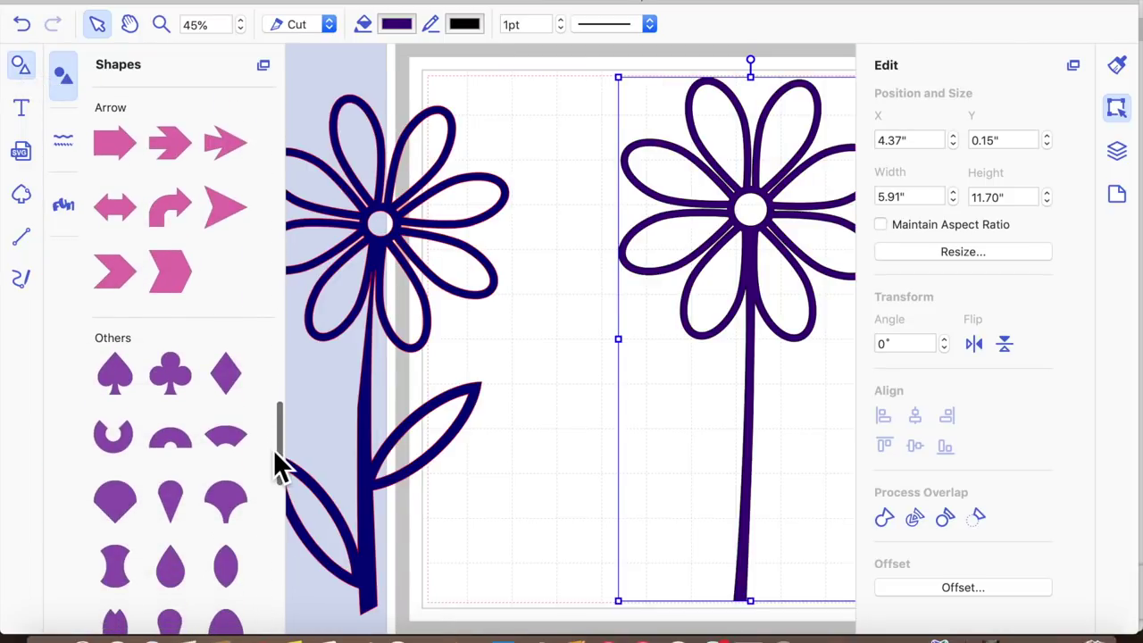
click(234, 563)
drag(236, 563, 588, 379)
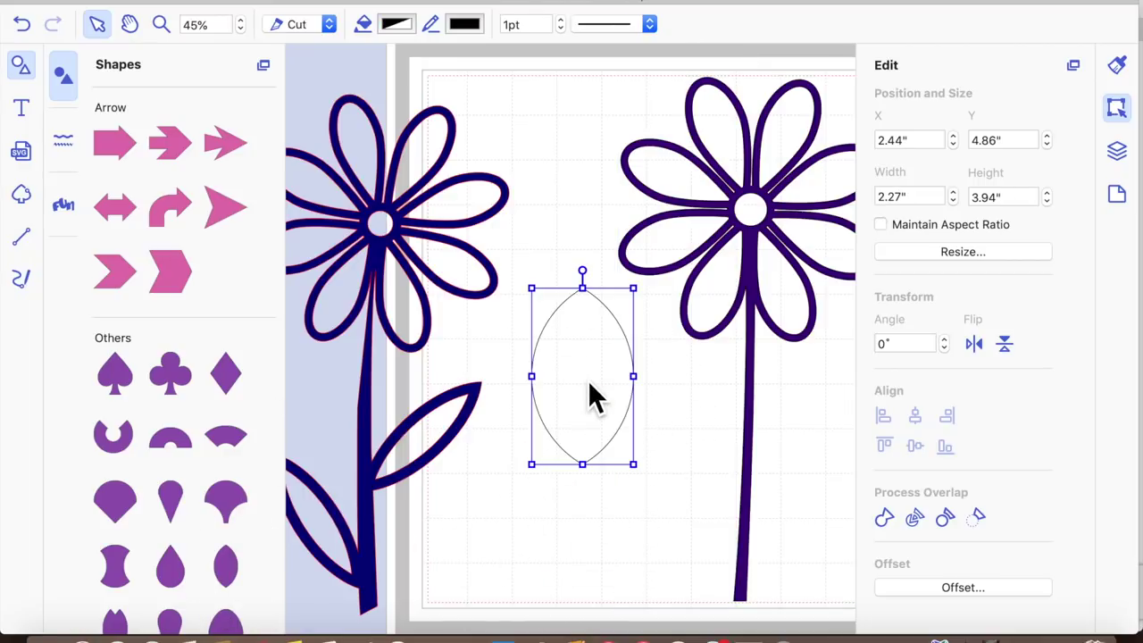
Move the pointed oval to the right of the flower and resize it to a slim leaf about 1.10" wide and 3.36" high.
click(34, 70)
drag(384, 390, 713, 428)
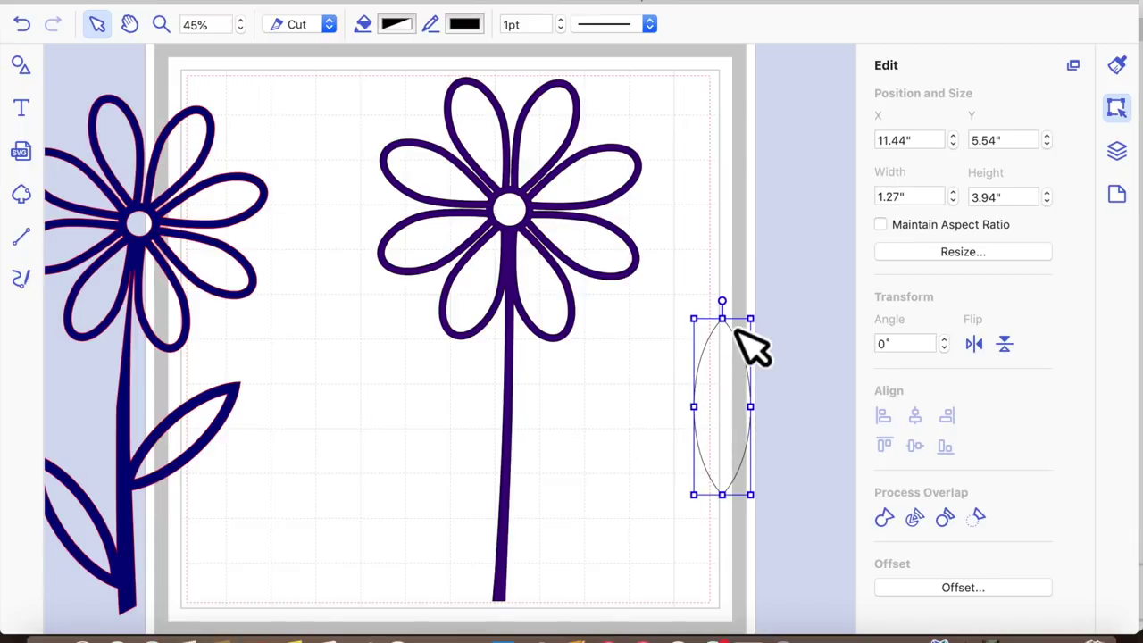
drag(744, 338, 742, 363)
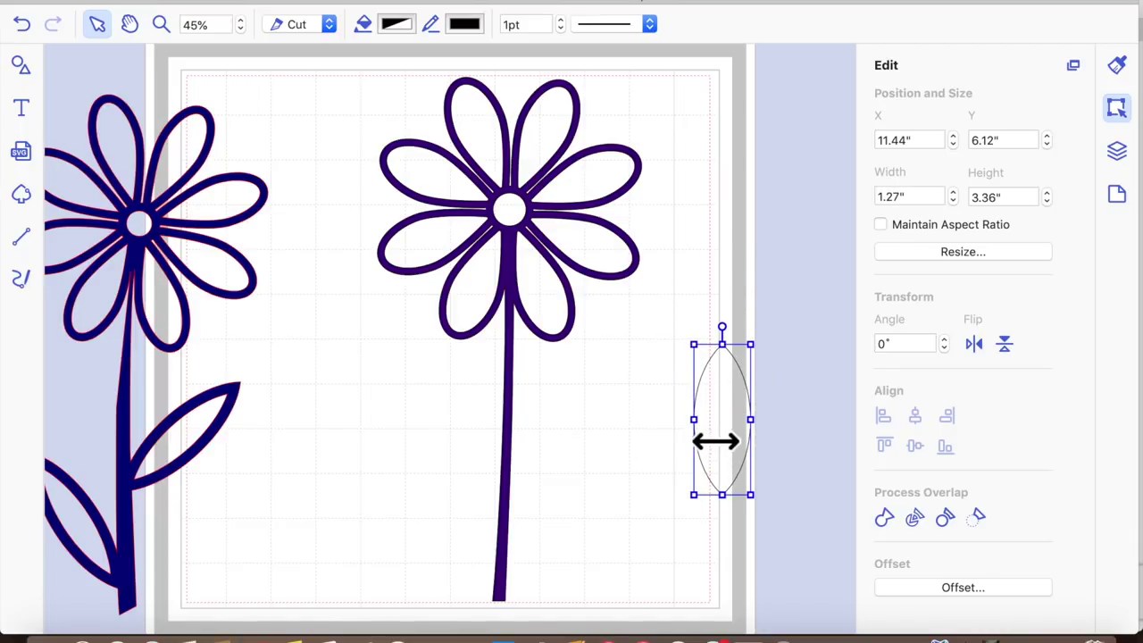
drag(711, 440, 721, 441)
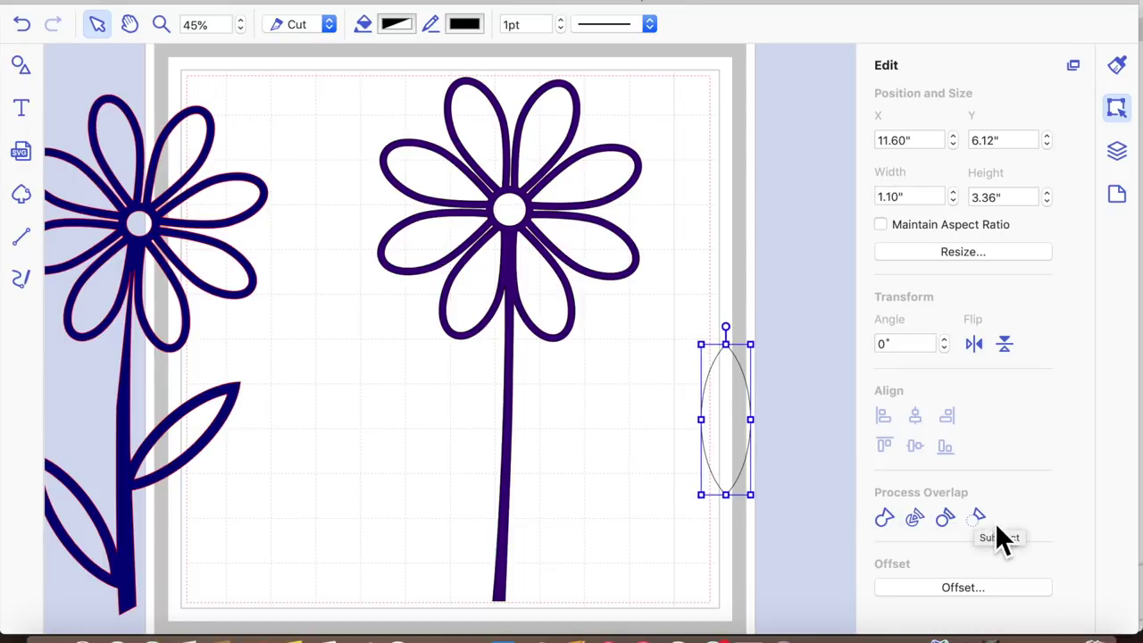
Create a 0.16" inward offset line of the leaf with round corners, leaving the original line as is.
click(987, 589)
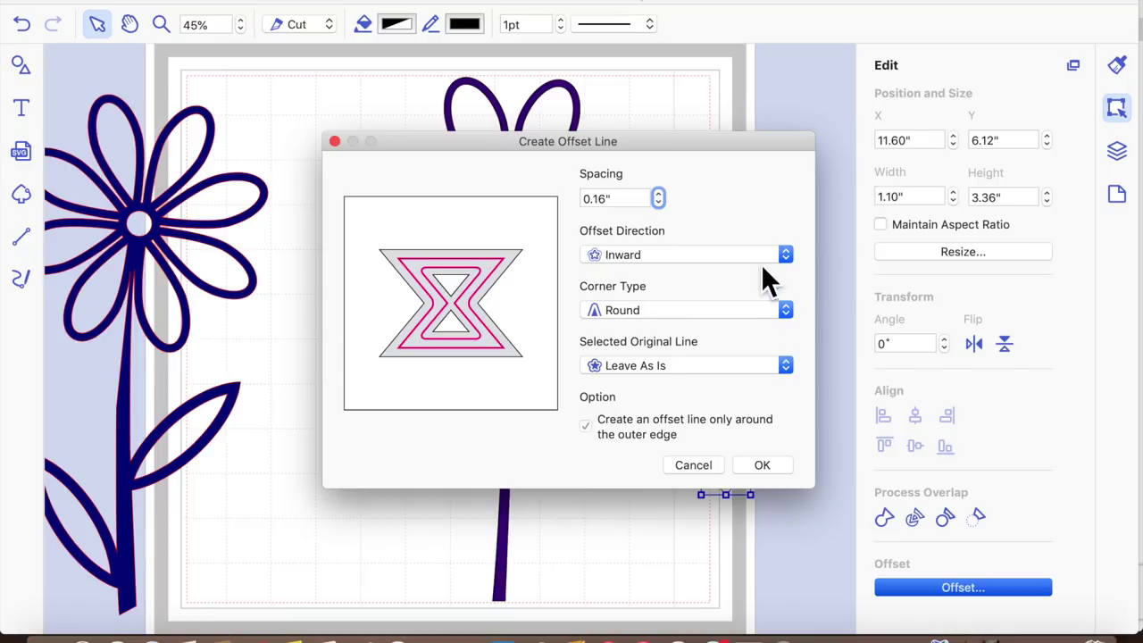
click(762, 465)
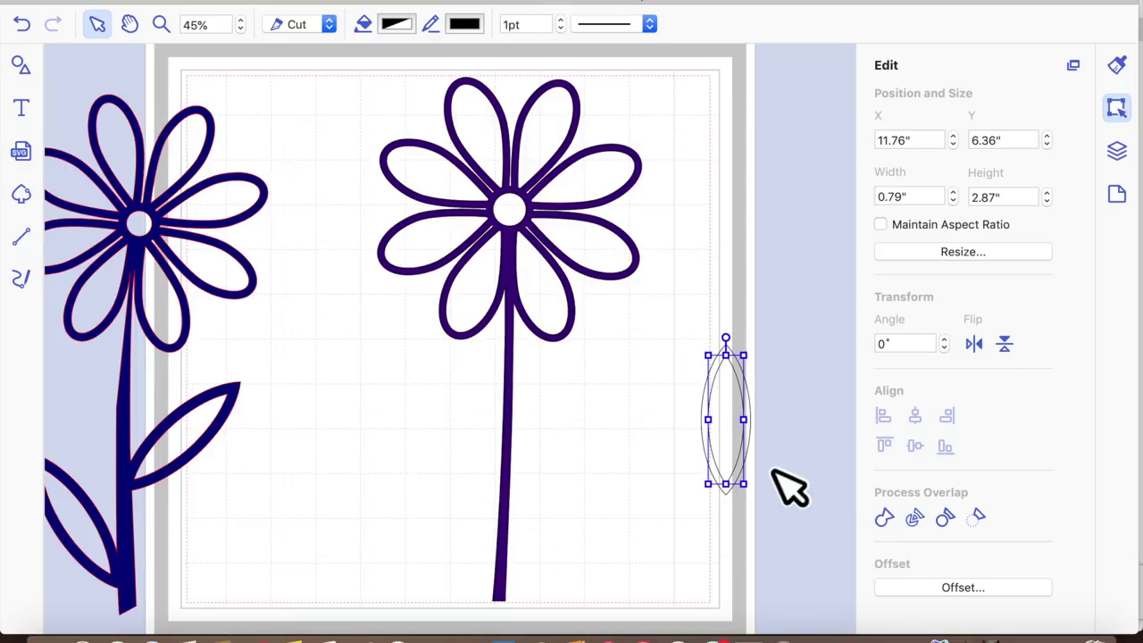
click(789, 472)
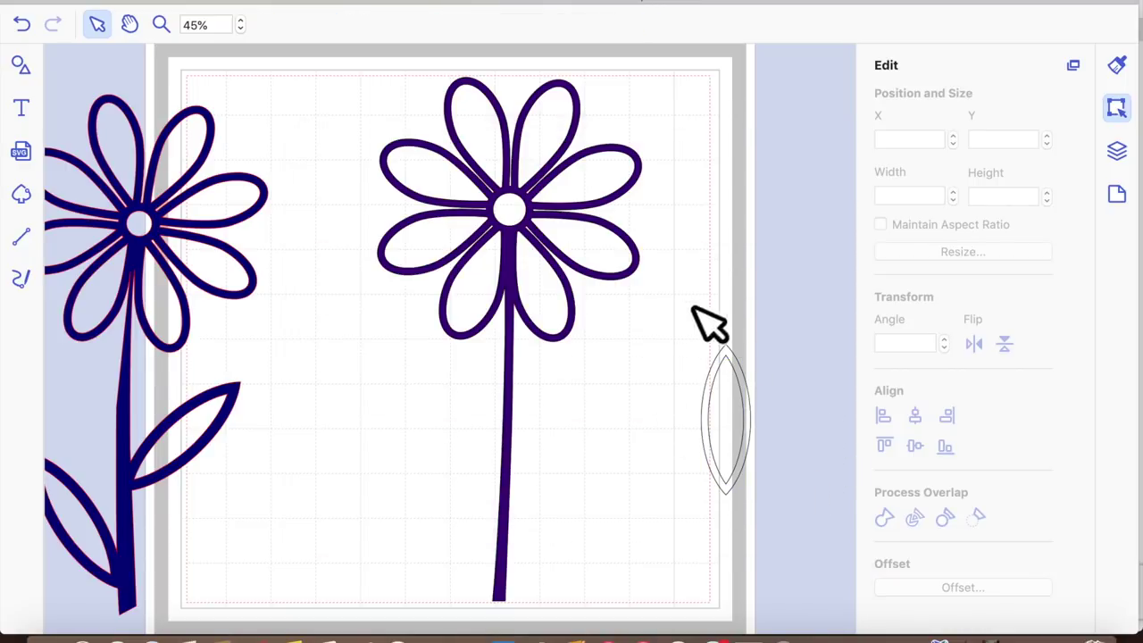
Select both leaf outlines and subtract the inner one from the outer one to make a hollow leaf.
click(744, 435)
drag(695, 308, 810, 543)
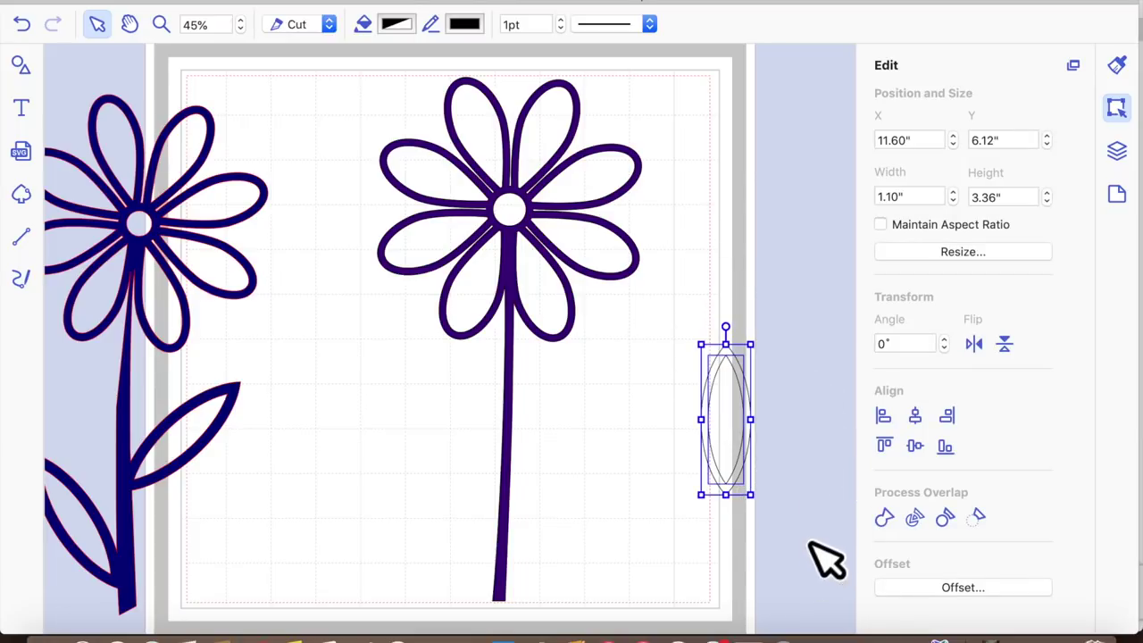
click(981, 518)
Duplicate the hollow leaf on the mat and place one copy, tilted outward, against the lower left side of the stem.
drag(755, 487, 673, 485)
key(super+d)
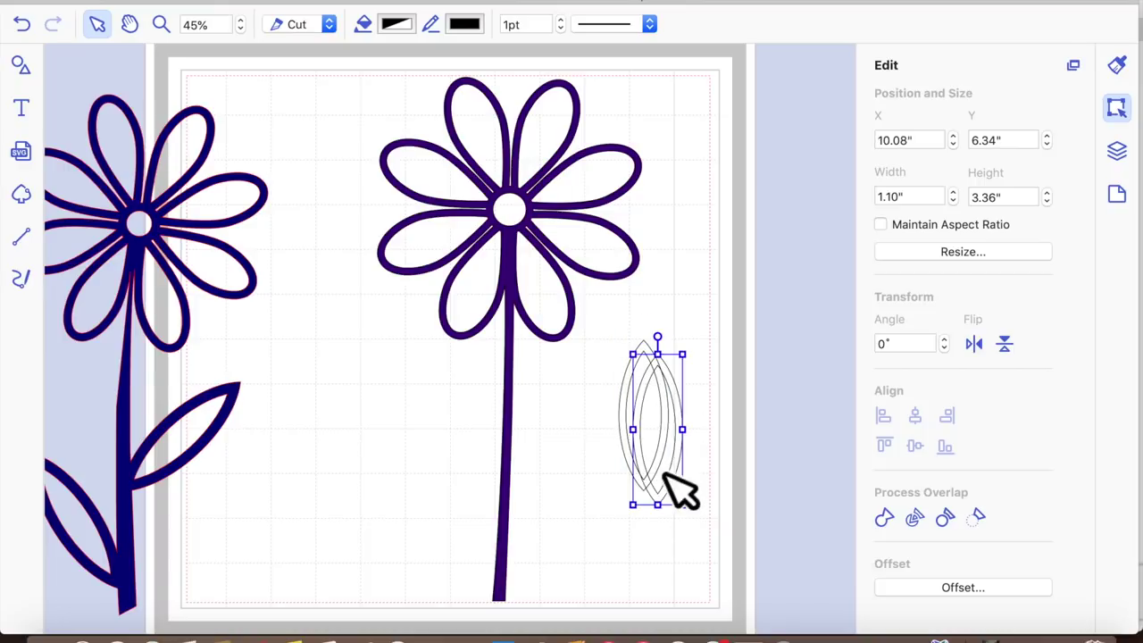
drag(673, 375, 472, 494)
click(713, 604)
Rotate the other hollow leaf to 38° and place it against the right side of the stem, above the first leaf.
drag(657, 372, 722, 379)
click(679, 384)
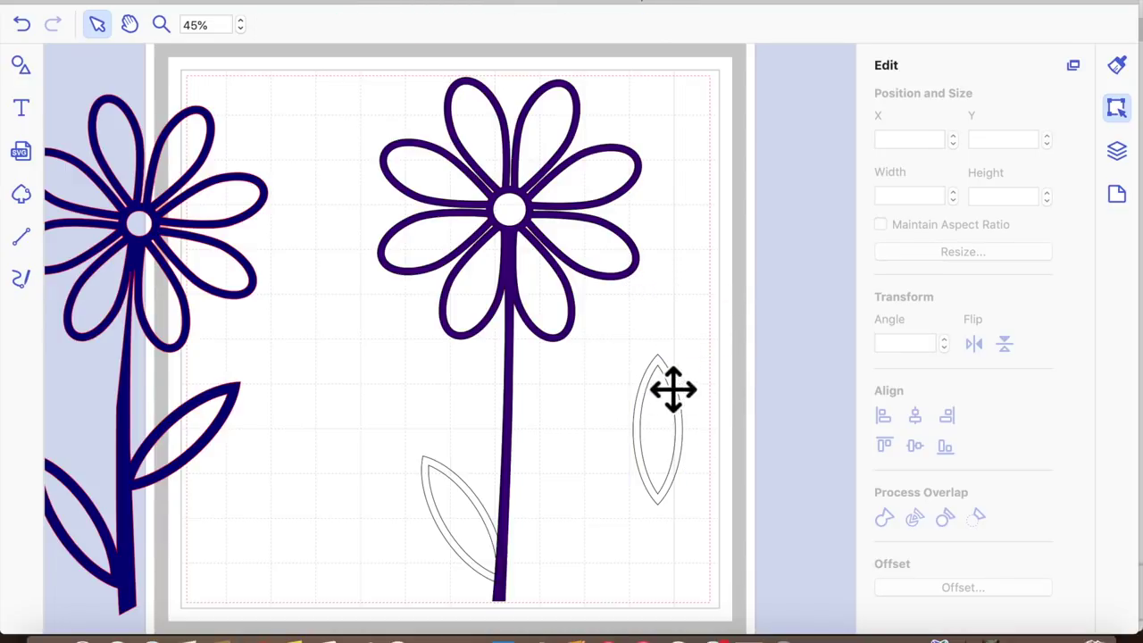
click(674, 388)
drag(677, 354, 590, 382)
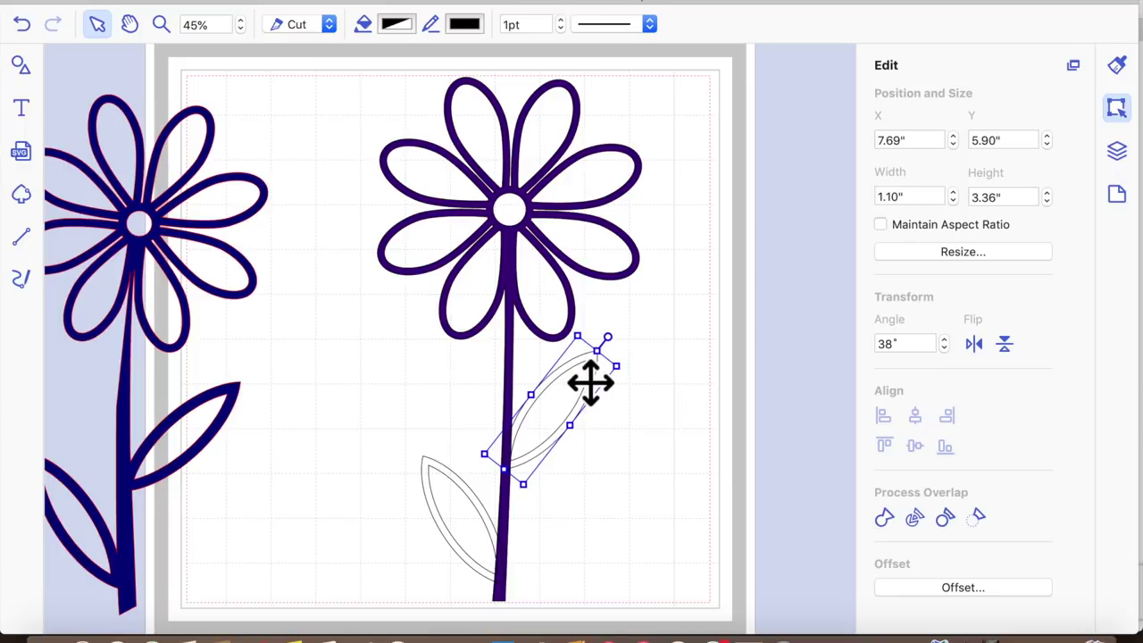
Select the flower with both leaves and weld them into one shape.
click(645, 462)
drag(332, 74, 676, 553)
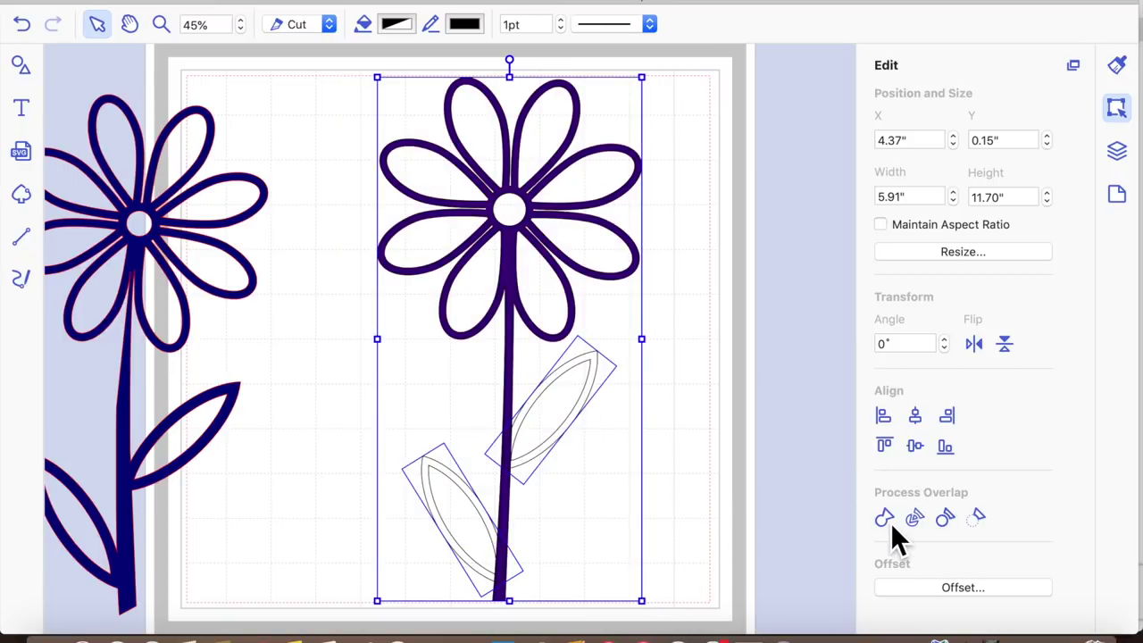
click(887, 519)
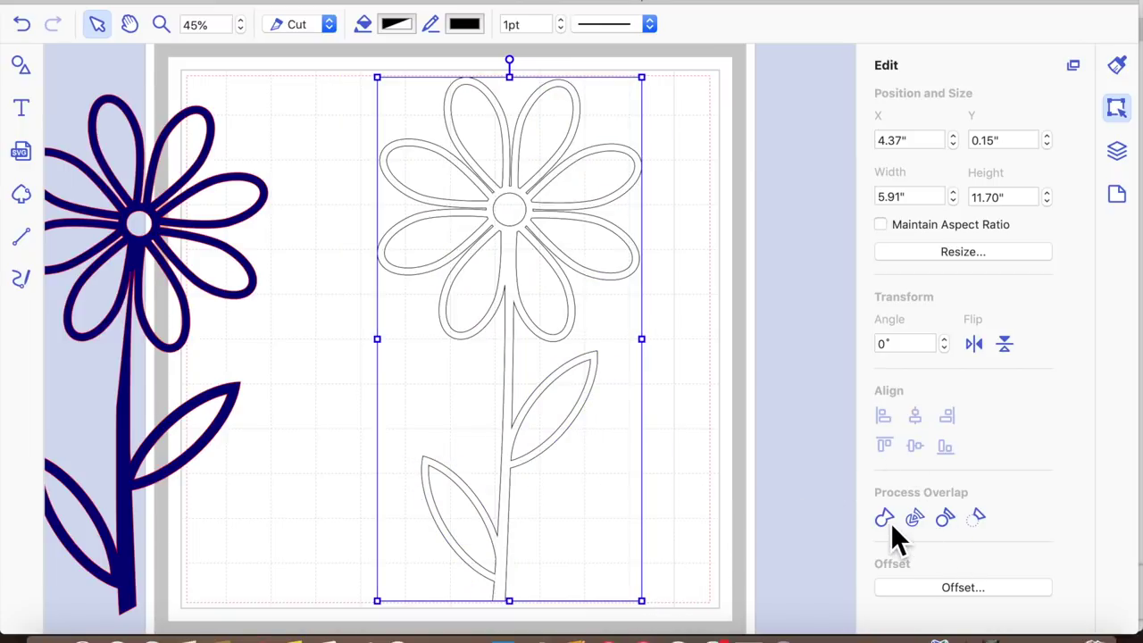
Fill the welded flower with the Tungsten color, close the color picker and deselect the flower.
click(1118, 66)
click(920, 207)
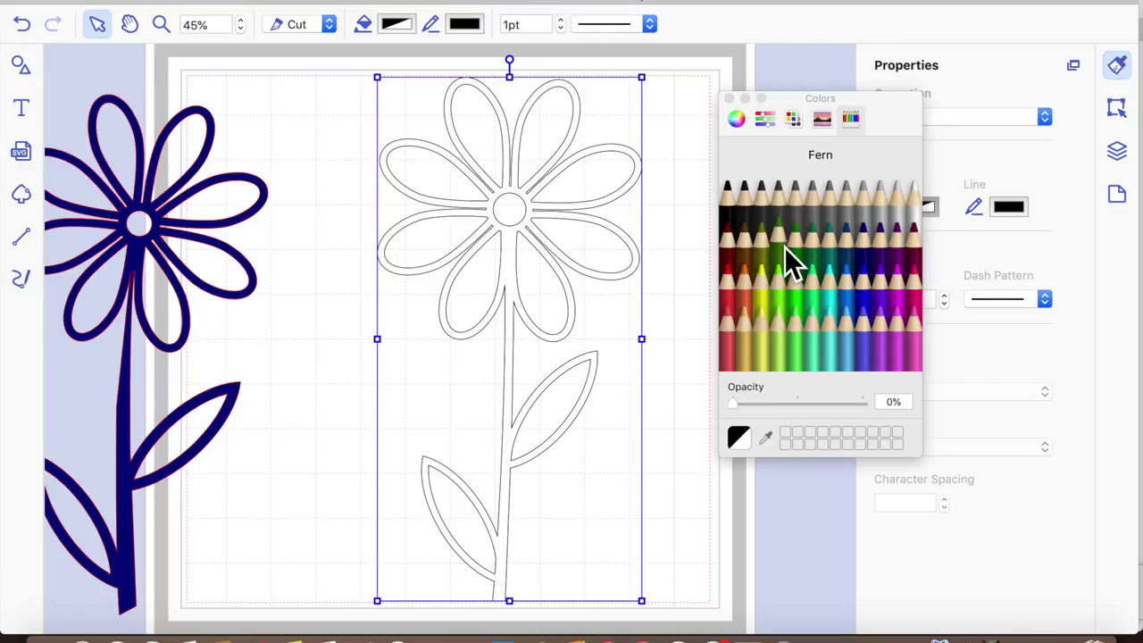
click(772, 207)
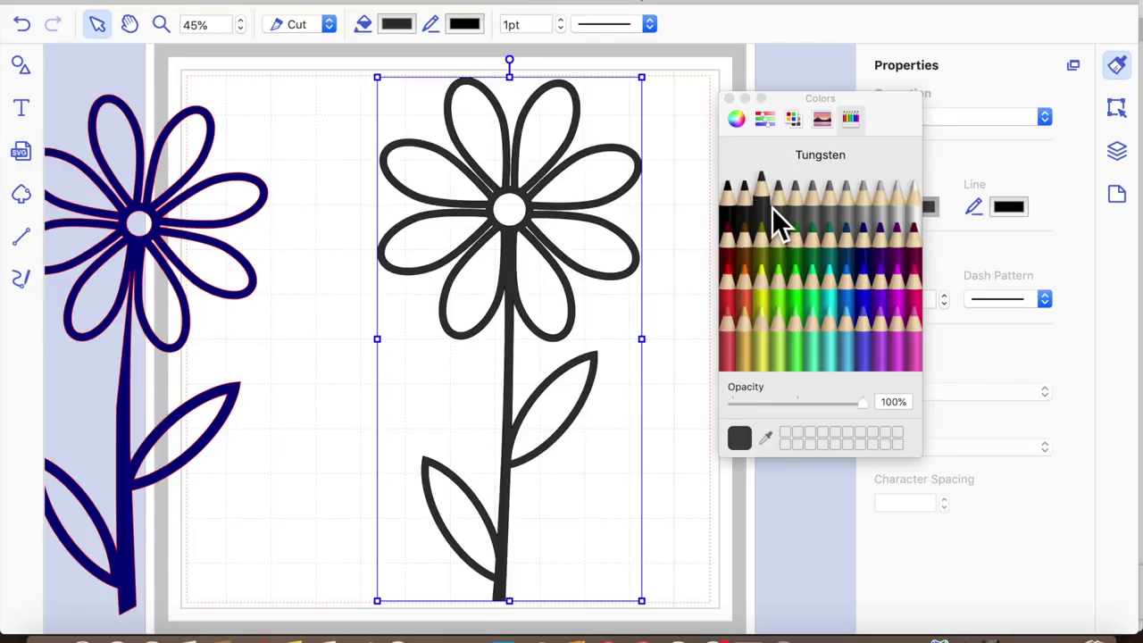
click(729, 98)
click(677, 278)
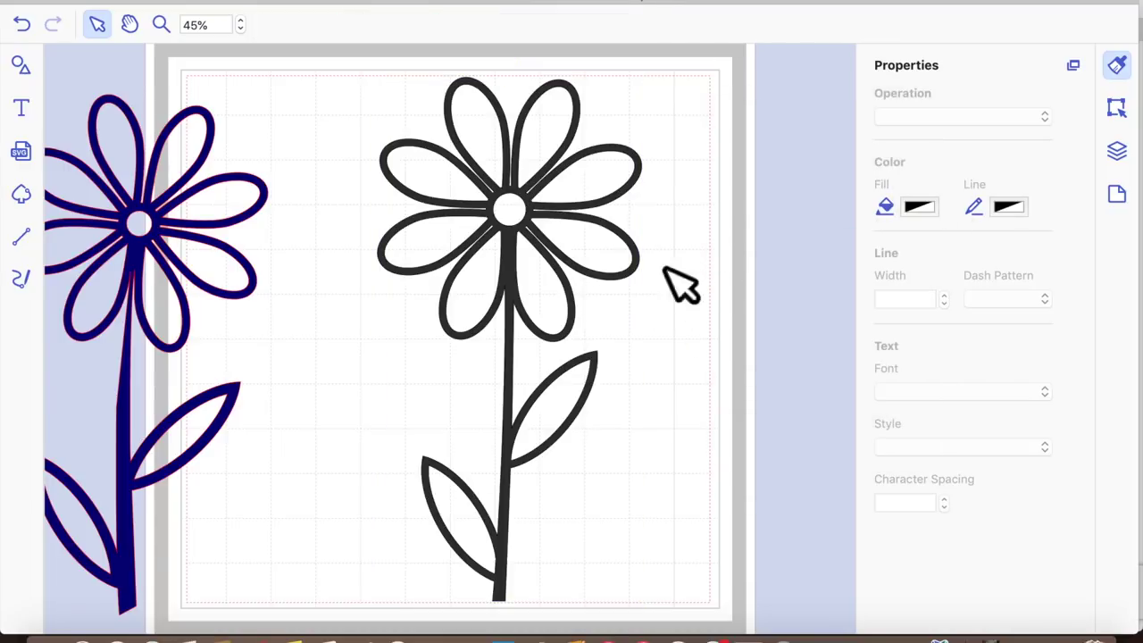
Scale the dark flower down proportionally to about 3.11" wide and 6.16" high.
click(493, 182)
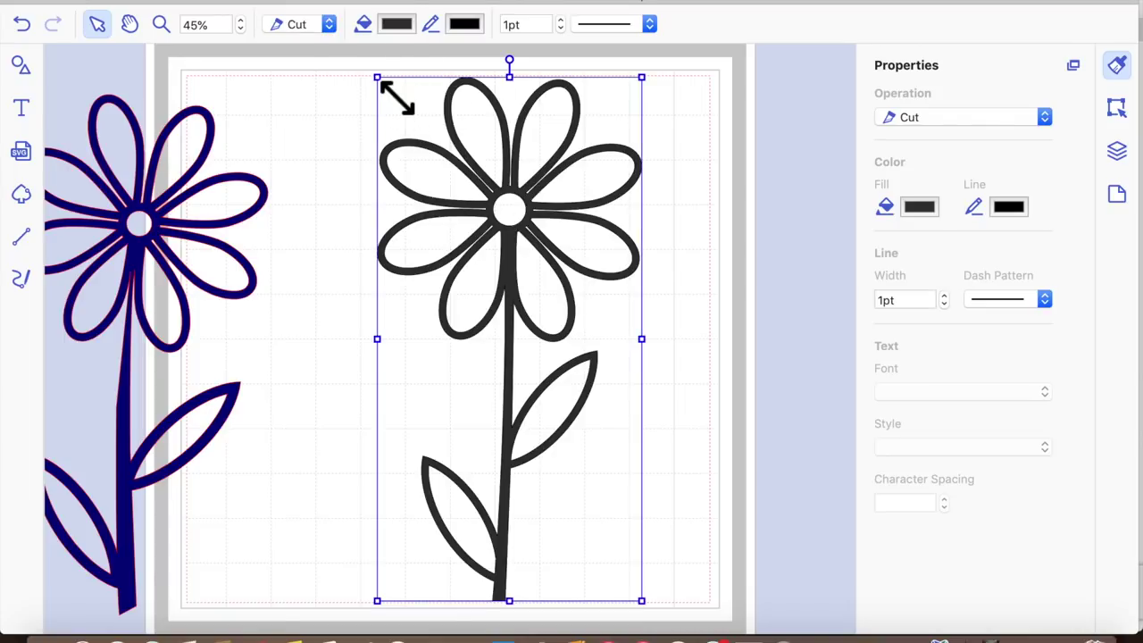
drag(398, 98, 605, 388)
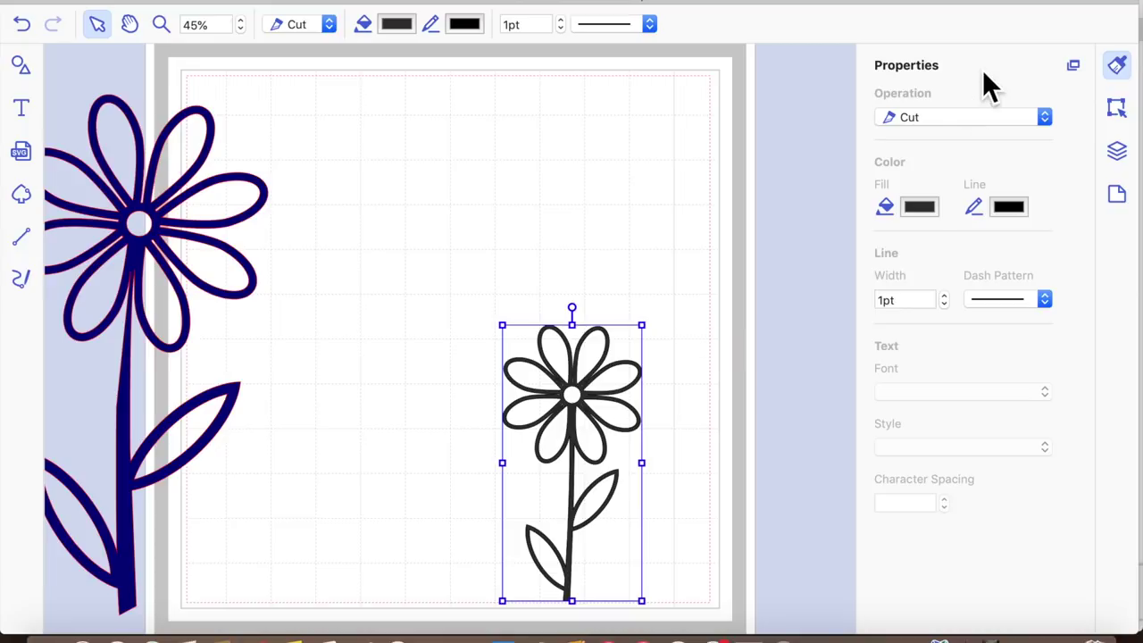
Try setting the flower's height to 5.75" without maintaining the aspect ratio, and undo the change.
click(1116, 108)
click(1019, 199)
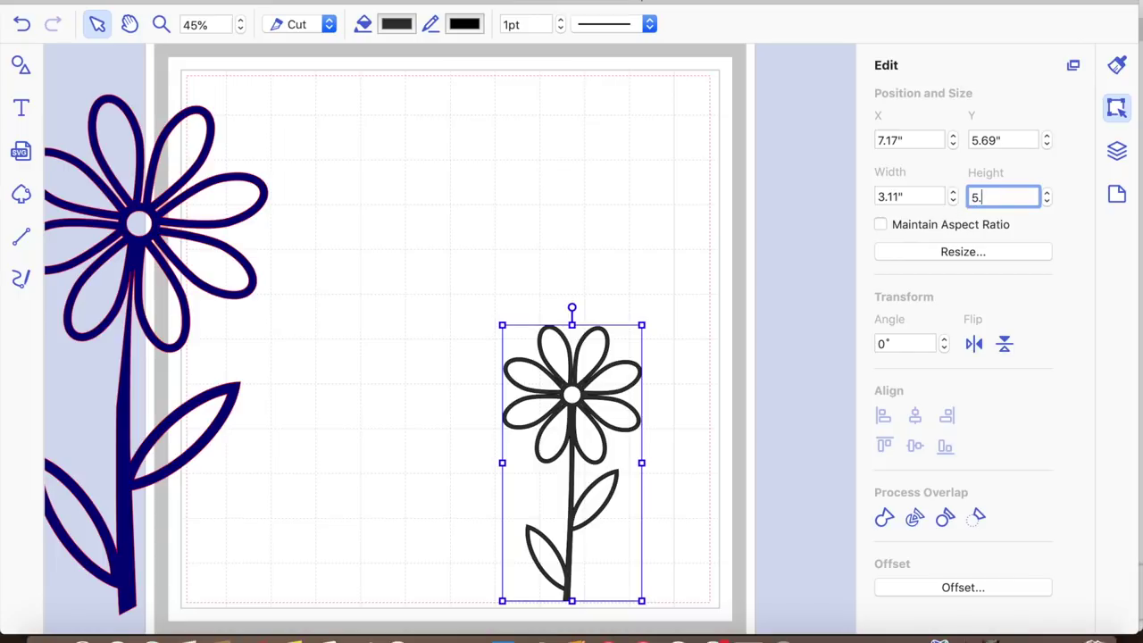
text(5.75)
key(Return)
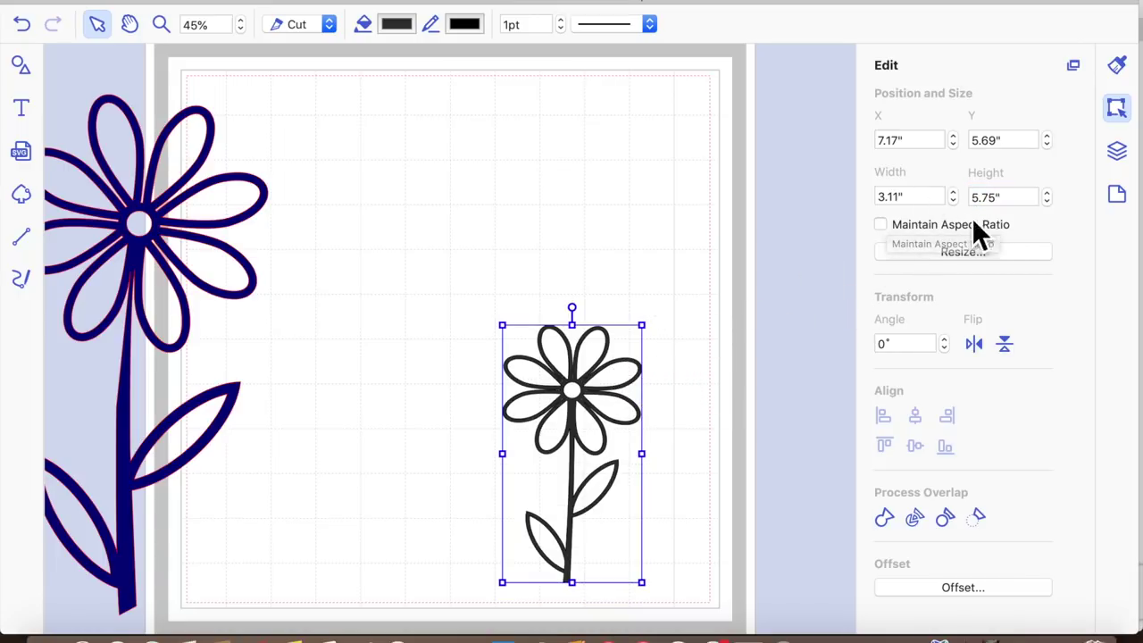
click(24, 25)
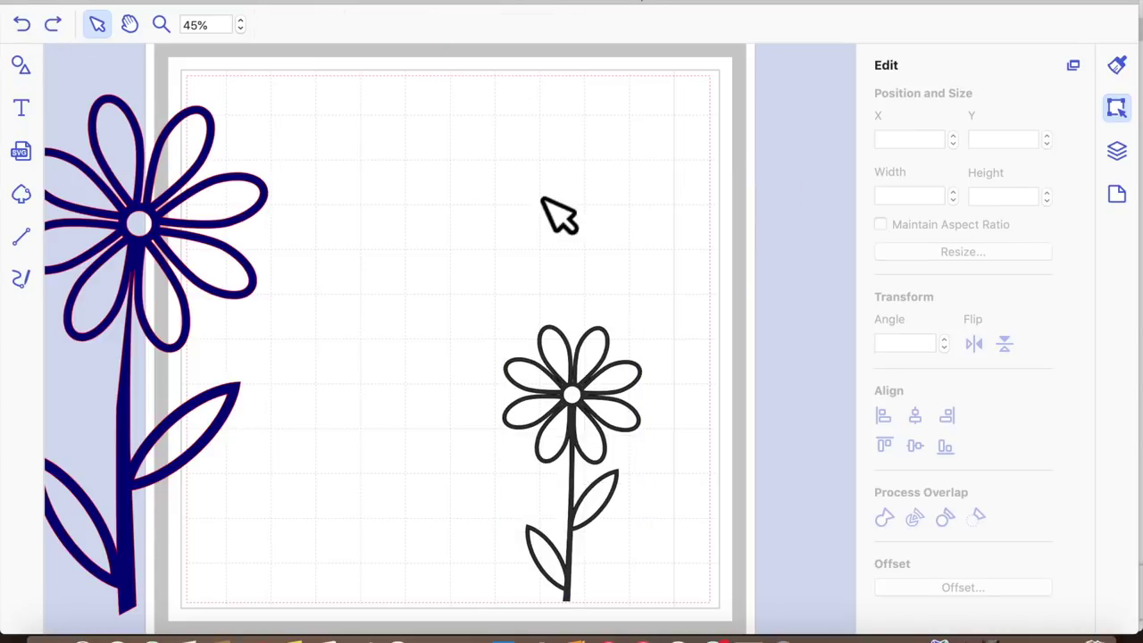
Turn on Maintain Aspect Ratio for the dark flower and set its height to 5.75".
click(580, 402)
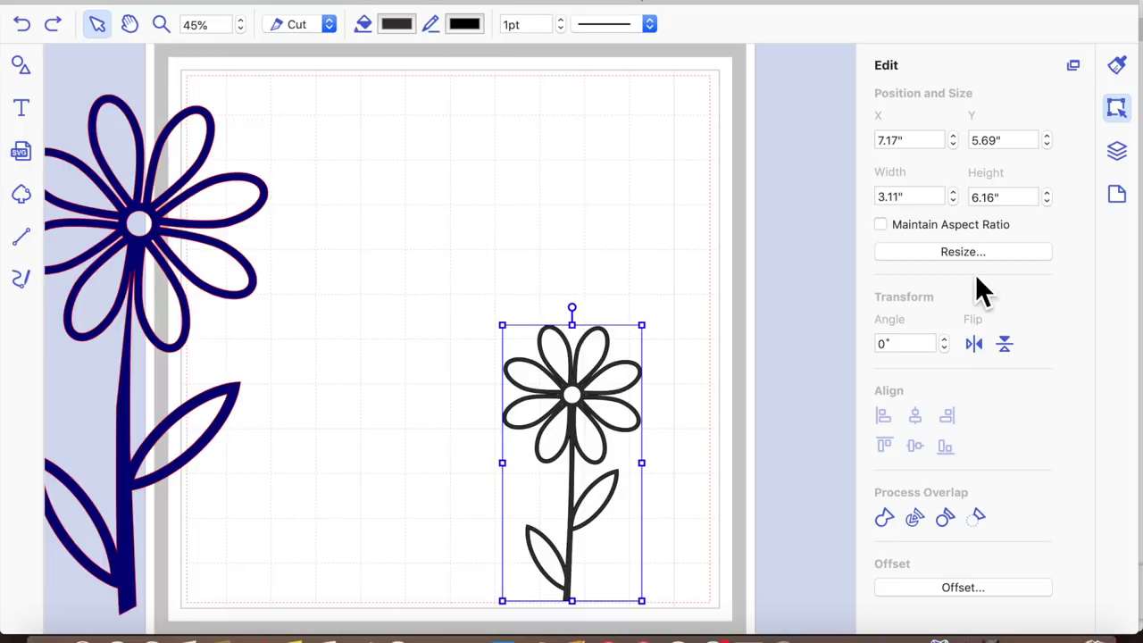
click(881, 224)
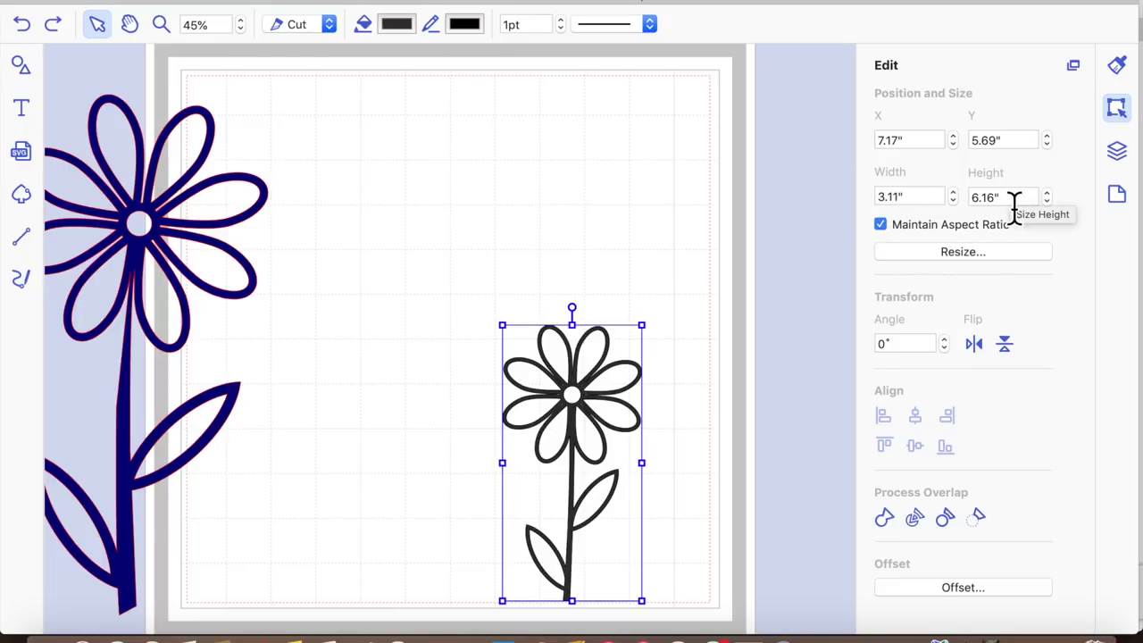
click(1011, 197)
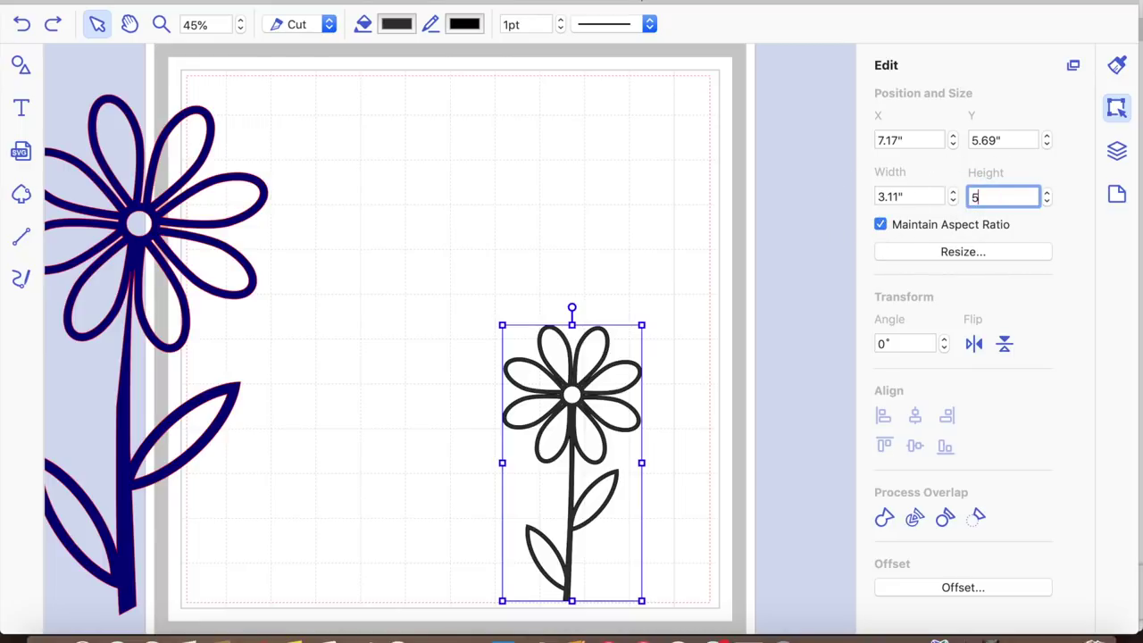
text(5.75)
key(Return)
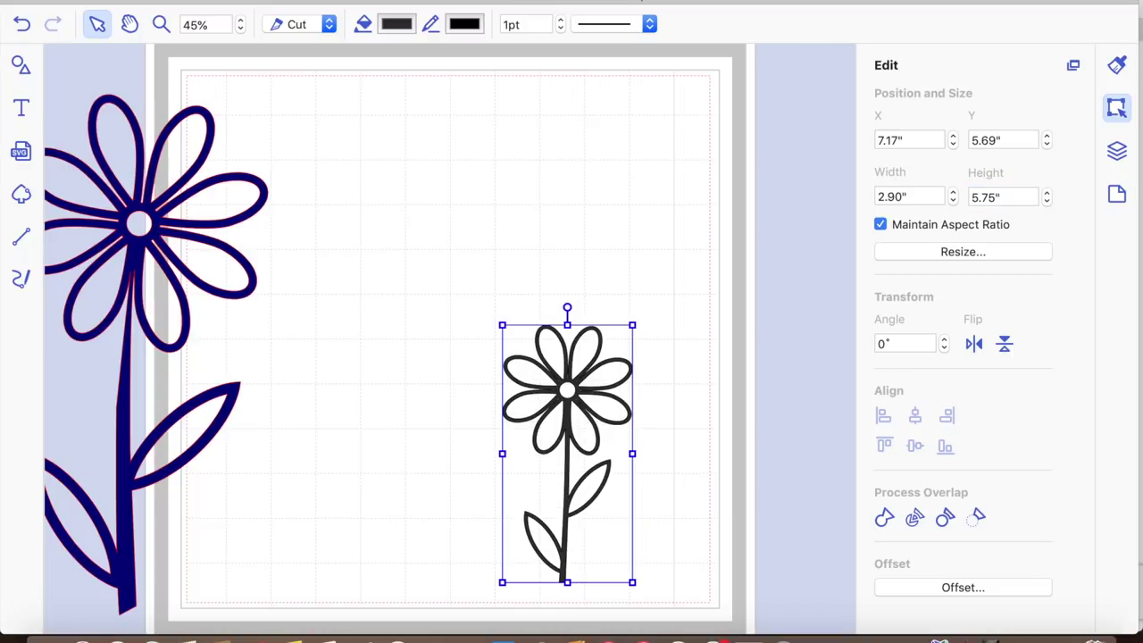
Arrange the dark flower on the left of the mat at about X 1.26", Y 1.89" and the navy flower beside it.
drag(588, 421, 421, 211)
click(542, 424)
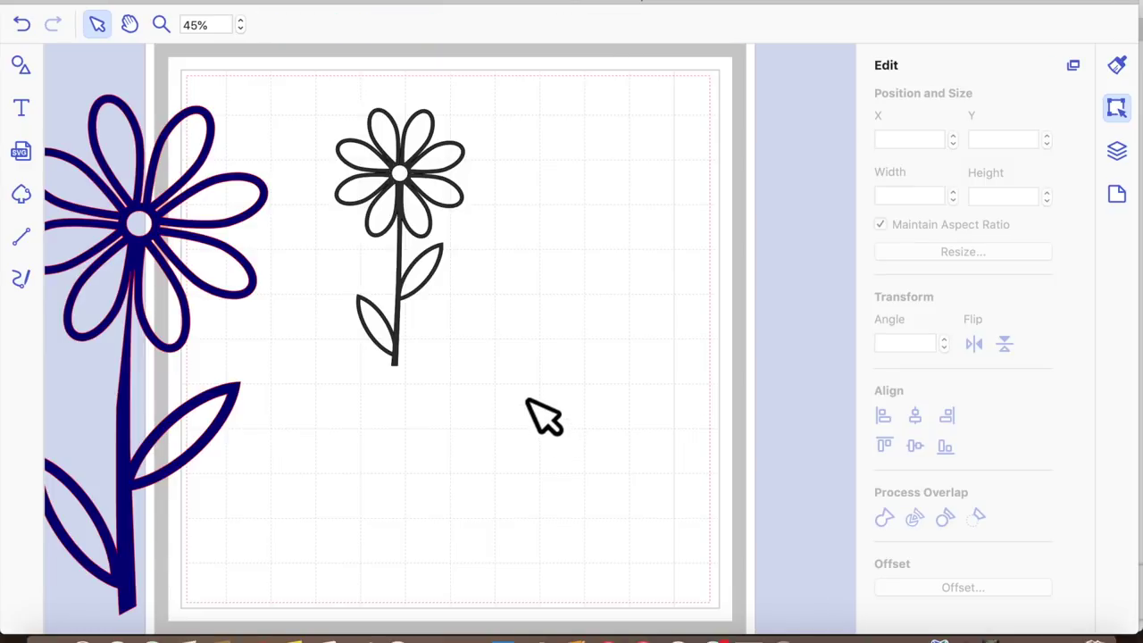
drag(172, 256, 670, 228)
drag(425, 206, 330, 252)
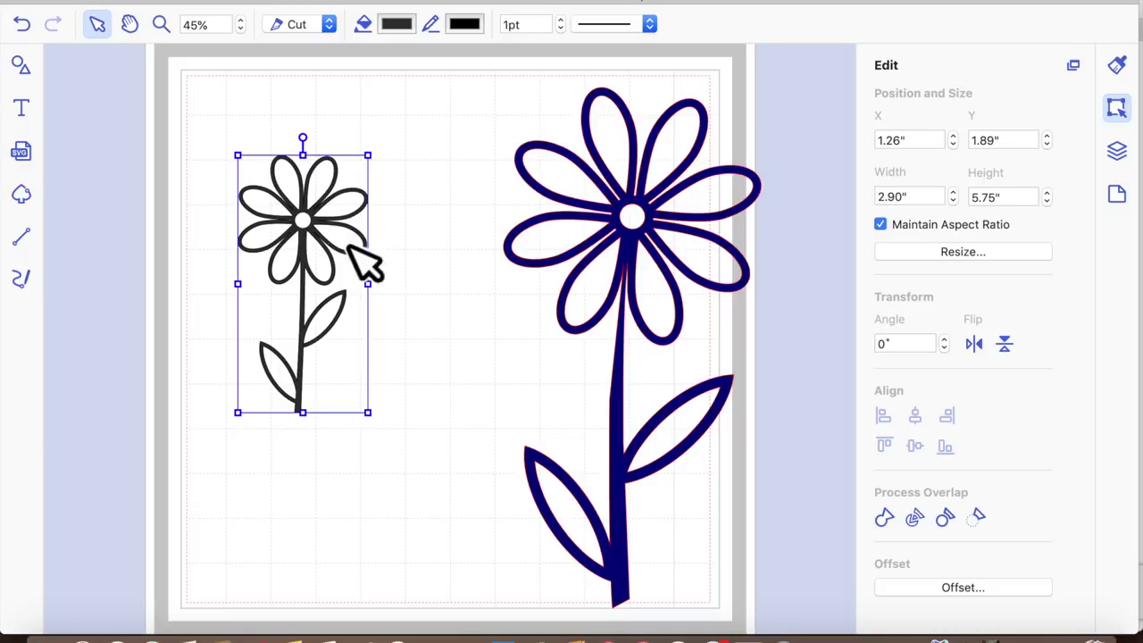
drag(645, 254, 530, 247)
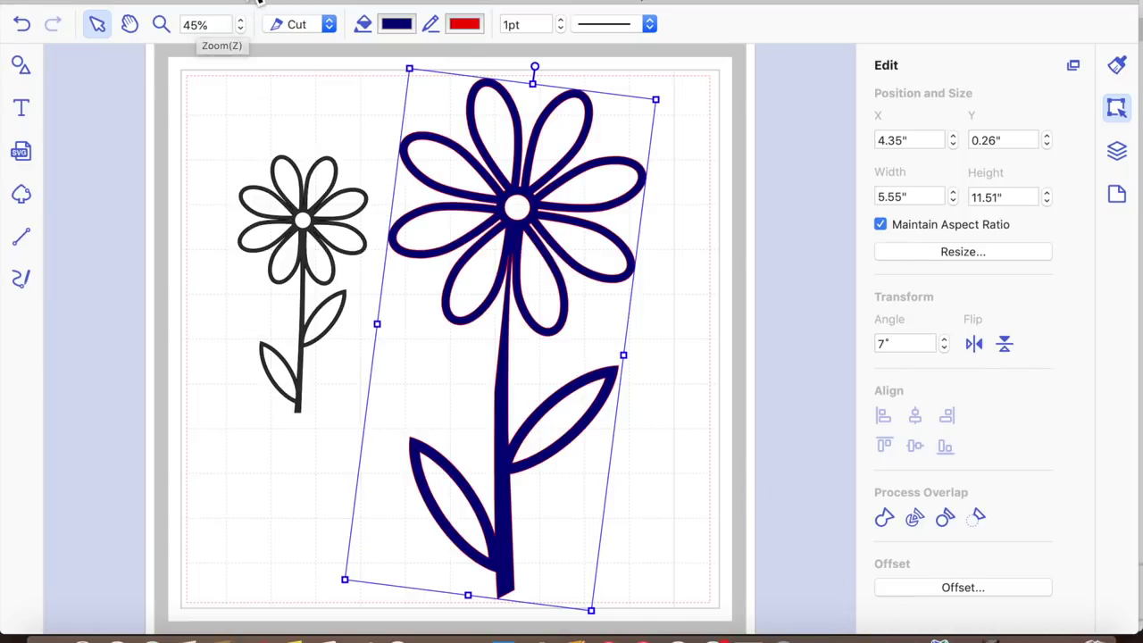
Import the file stylised flower dies.fcm into the design and move the navy flower off the mat.
click(235, 2)
click(293, 86)
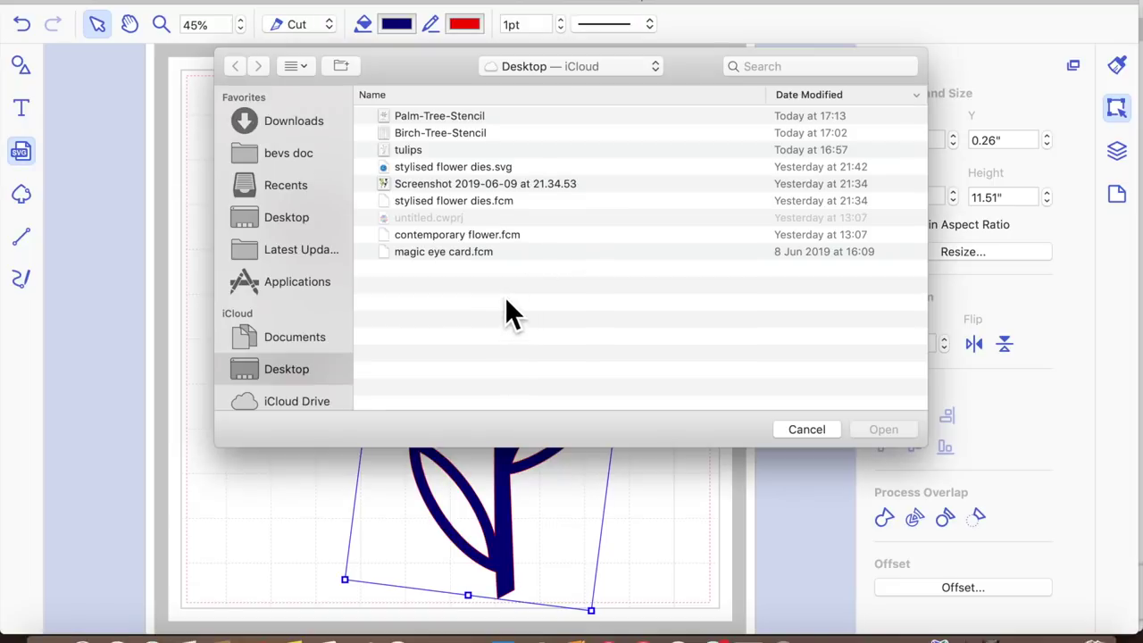
click(504, 203)
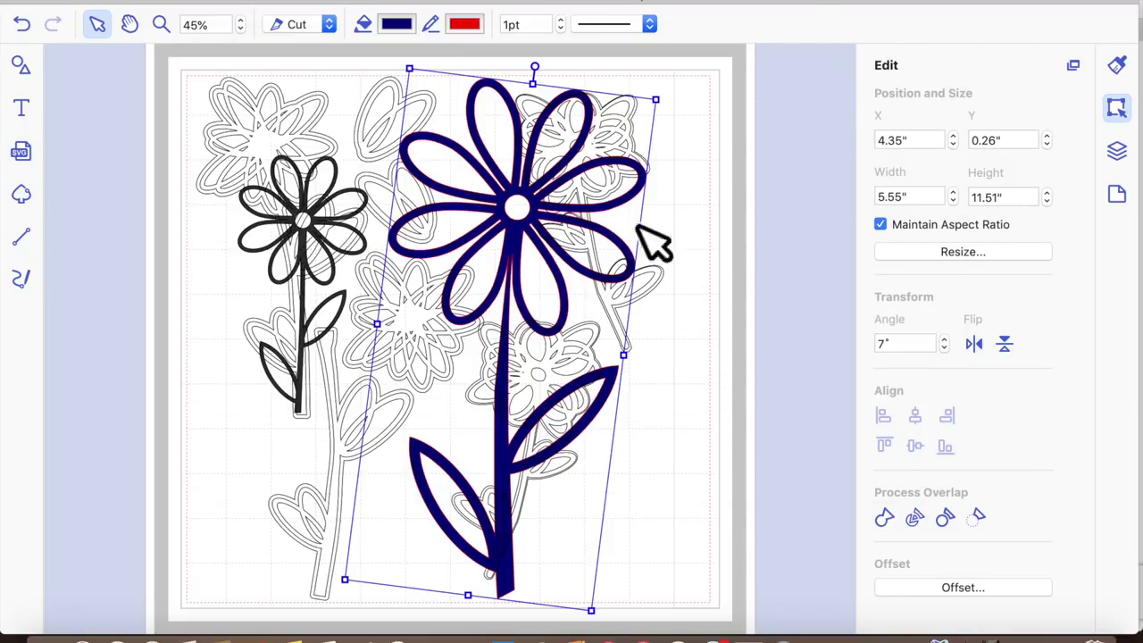
drag(534, 247, 937, 250)
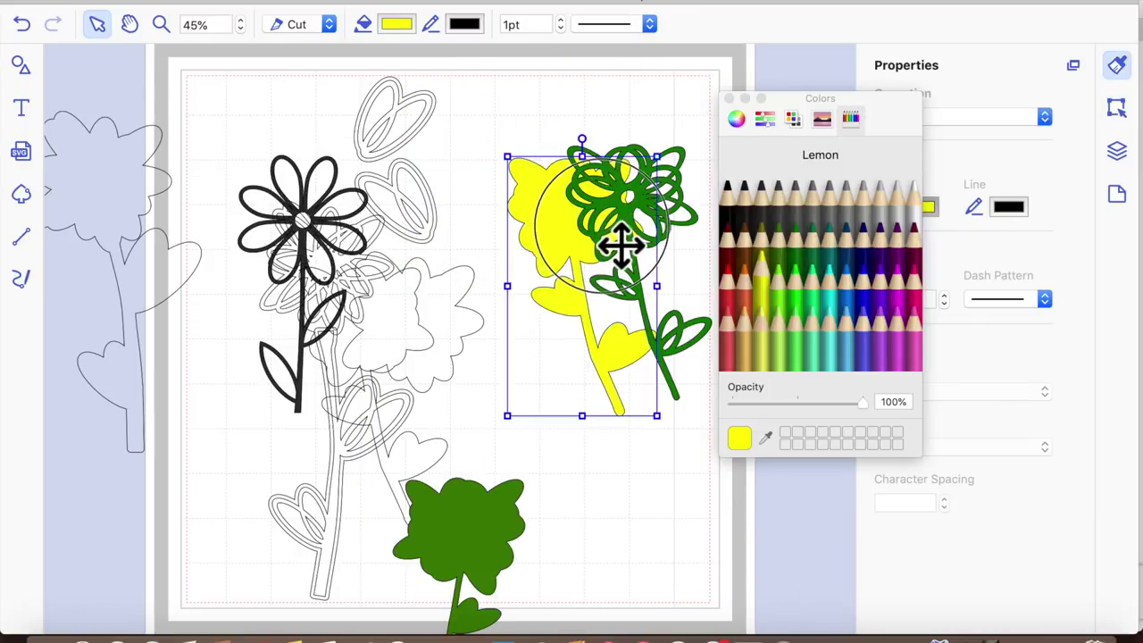
Fit the yellow silhouette behind the green outlined flower, then place it separately to the left of that flower.
drag(620, 247, 655, 245)
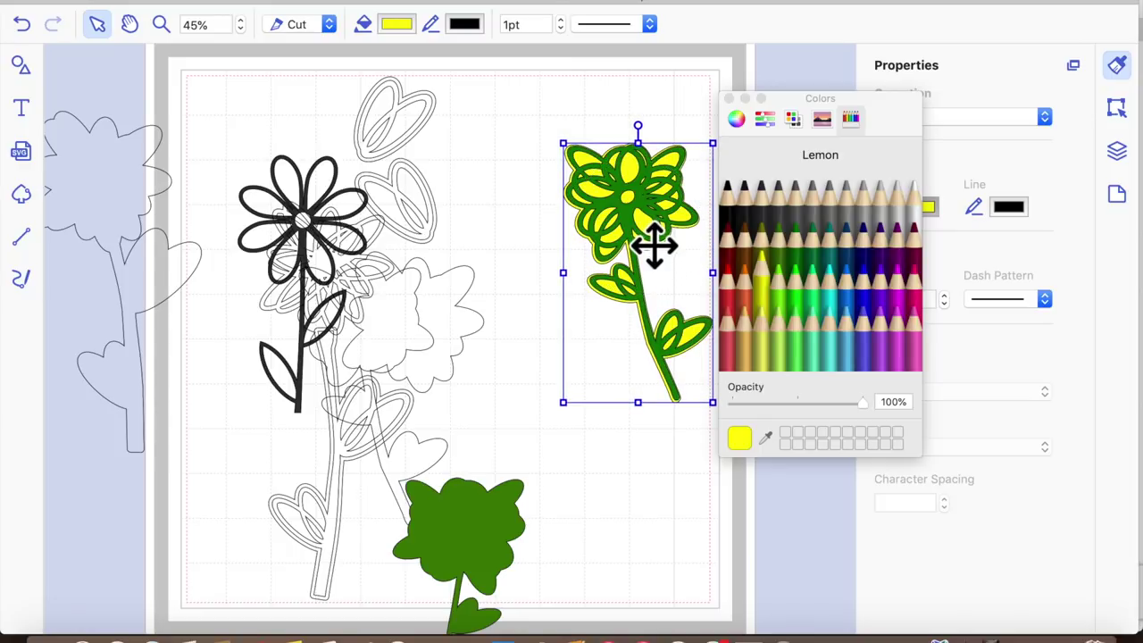
drag(669, 238, 544, 248)
click(661, 239)
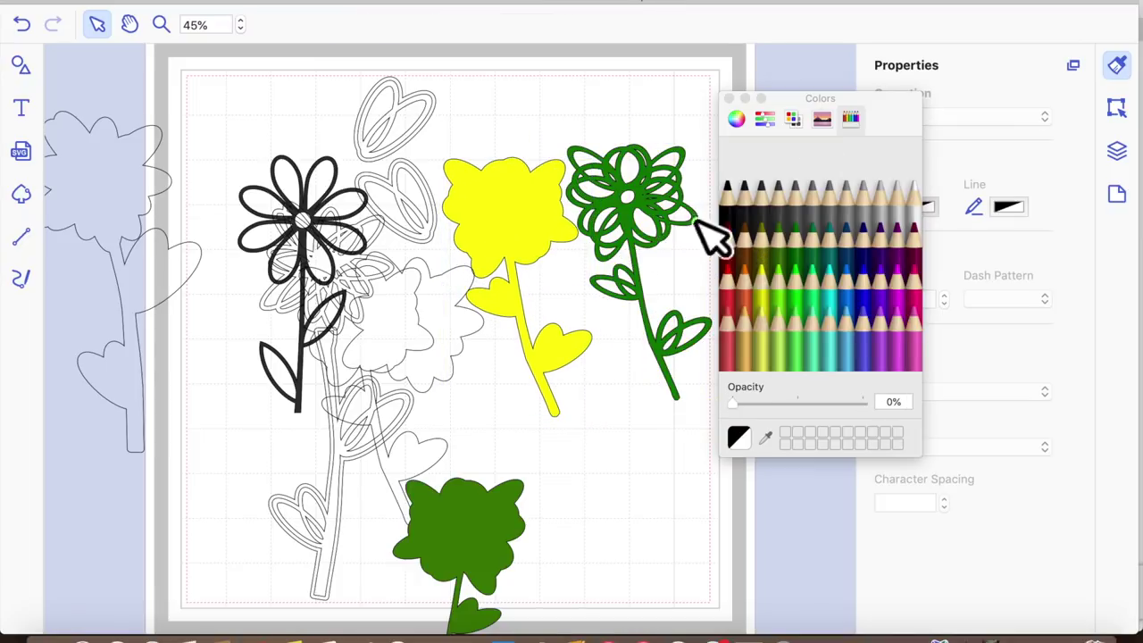
Close the color picker and move the thin outline flower and the navy flower beside the mat's right edge.
click(730, 98)
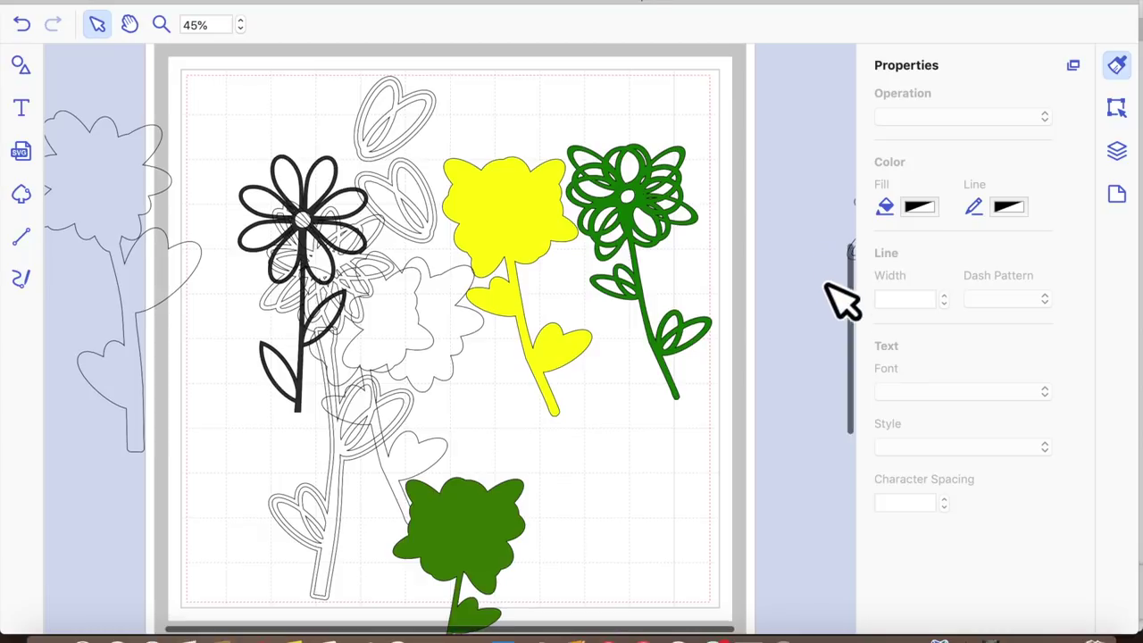
scroll(828, 286, right, 2)
scroll(827, 259, right, 5)
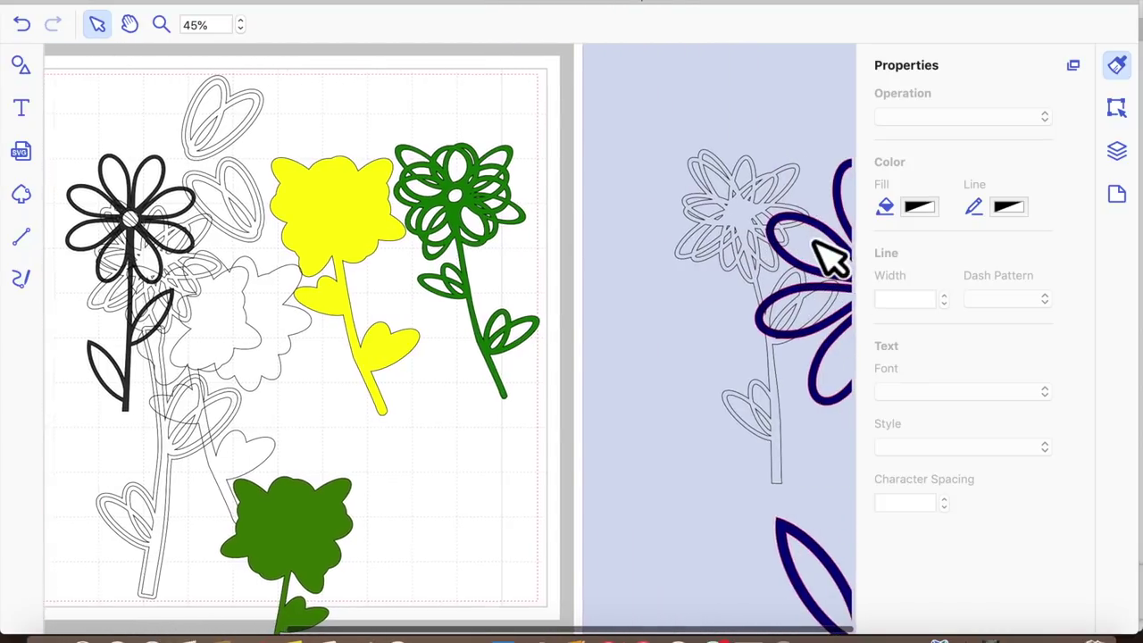
drag(826, 291, 757, 239)
drag(824, 283, 669, 296)
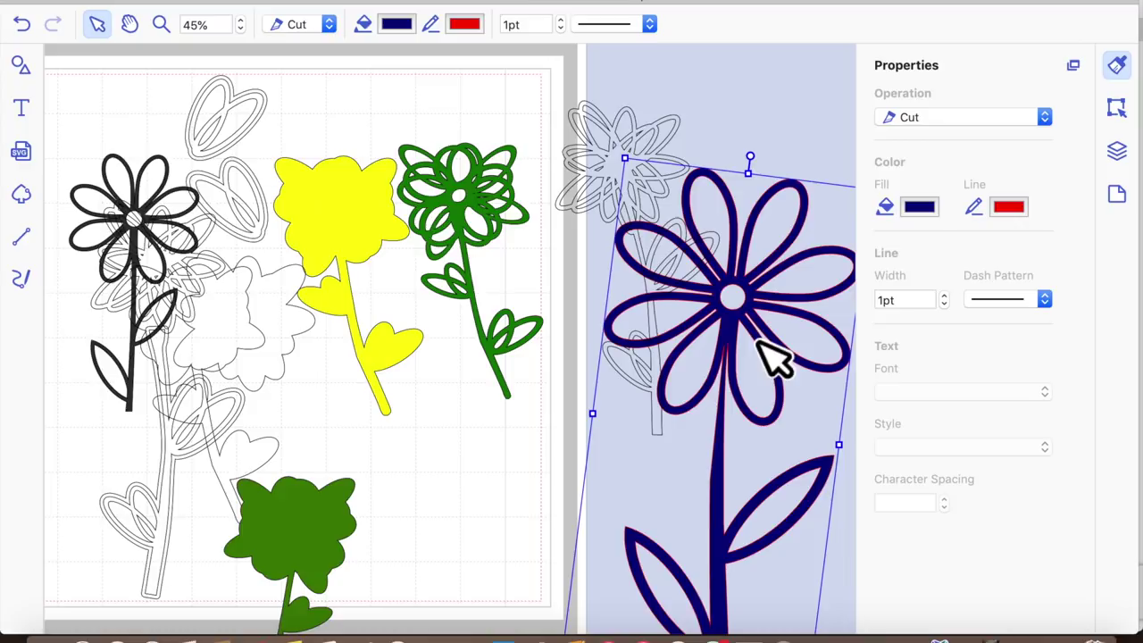
Enlarge the green outlined flower and move it down, between the yellow silhouette and the navy flower.
click(503, 248)
click(497, 199)
drag(562, 158, 615, 115)
drag(508, 153, 529, 284)
Delete the yellow silhouette and remove the thin outline flower head that overlaps the dark flower.
click(416, 228)
click(375, 235)
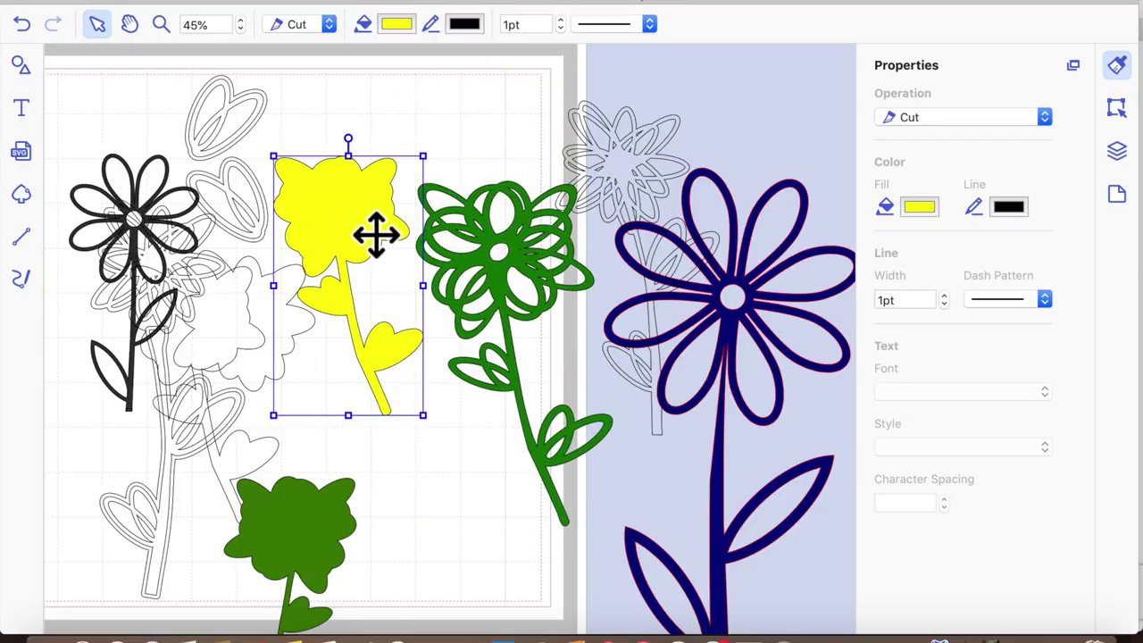
key(Delete)
drag(286, 207, 352, 237)
click(141, 247)
drag(299, 179, 459, 191)
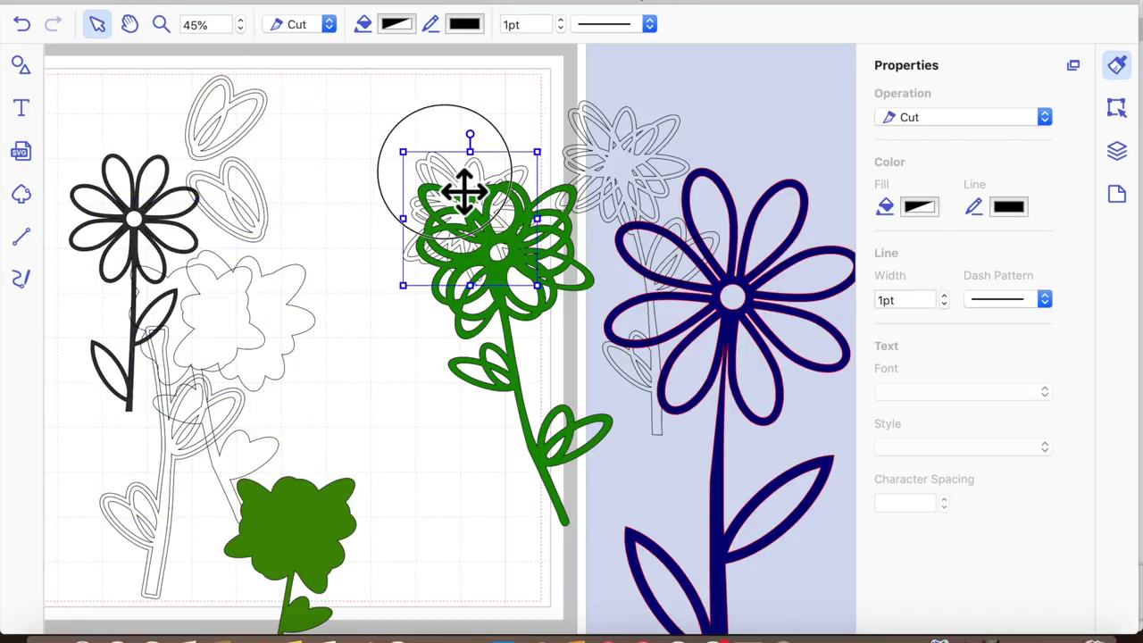
click(283, 240)
Move the dark flower next to the green flower and delete the leftover outline pieces and solid green silhouette.
drag(198, 215, 491, 219)
click(109, 67)
click(319, 510)
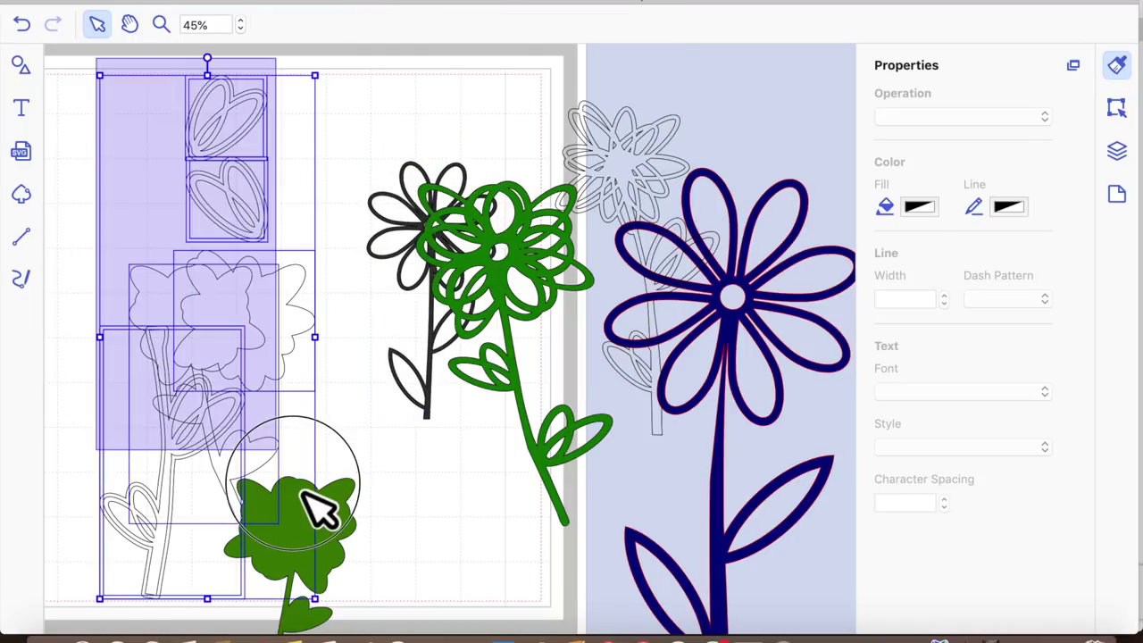
key(Delete)
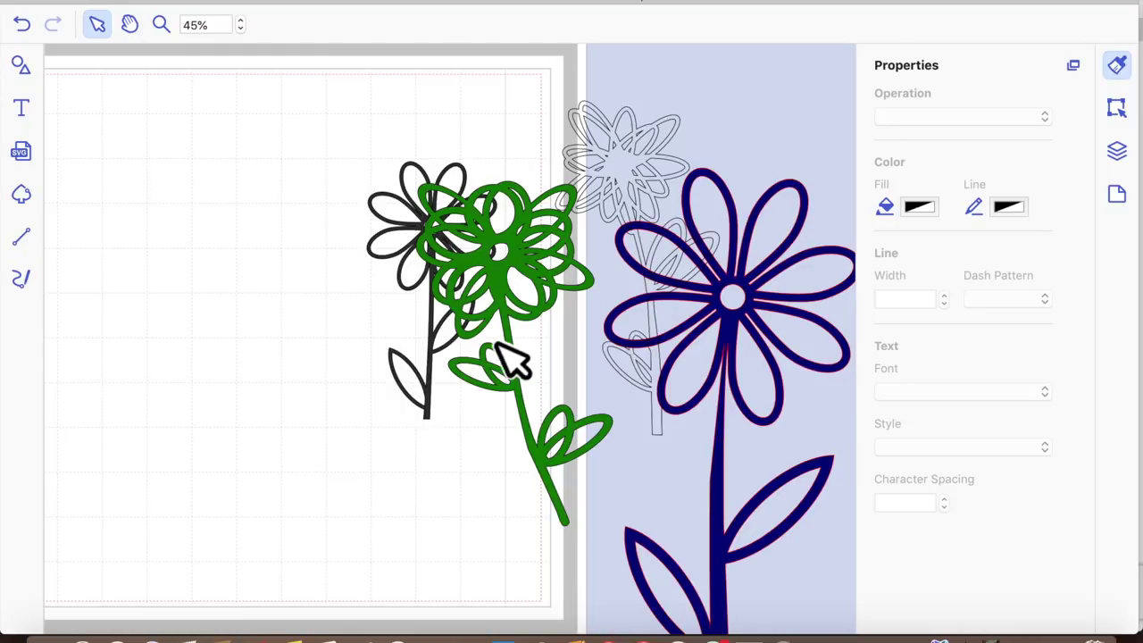
Move the green flower to the left of the dark flower and delete the thin outline flower off the mat.
drag(518, 304, 201, 259)
click(655, 173)
key(Delete)
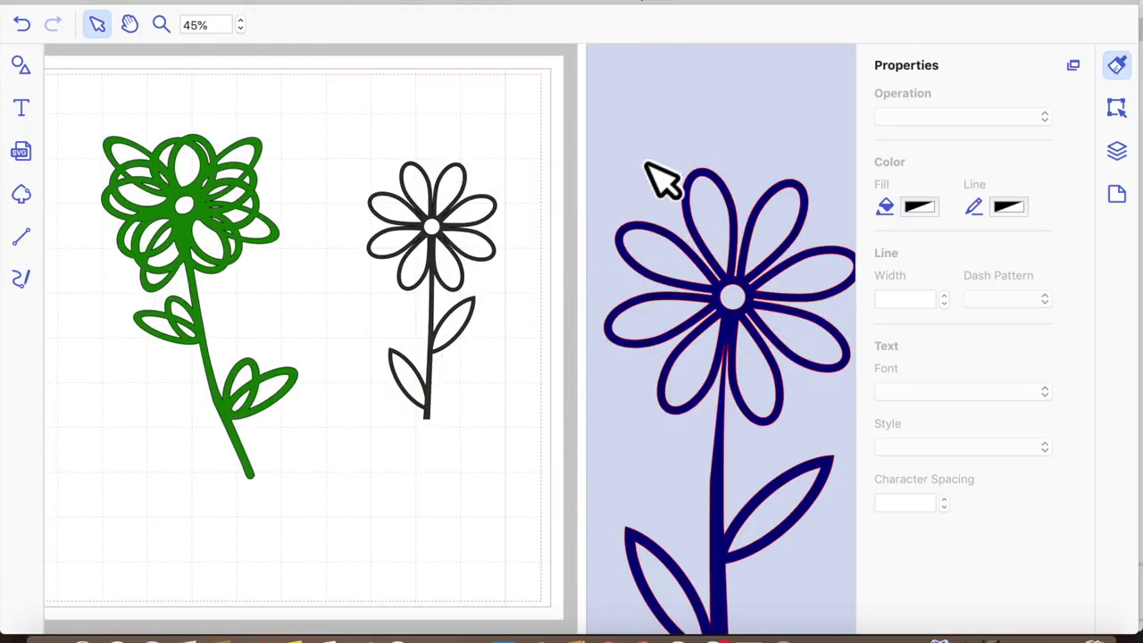
Line up the navy and dark flowers in a row with the green one, enlarging the dark flower slightly.
drag(767, 347, 671, 234)
drag(447, 256, 406, 227)
drag(450, 382, 474, 430)
click(204, 205)
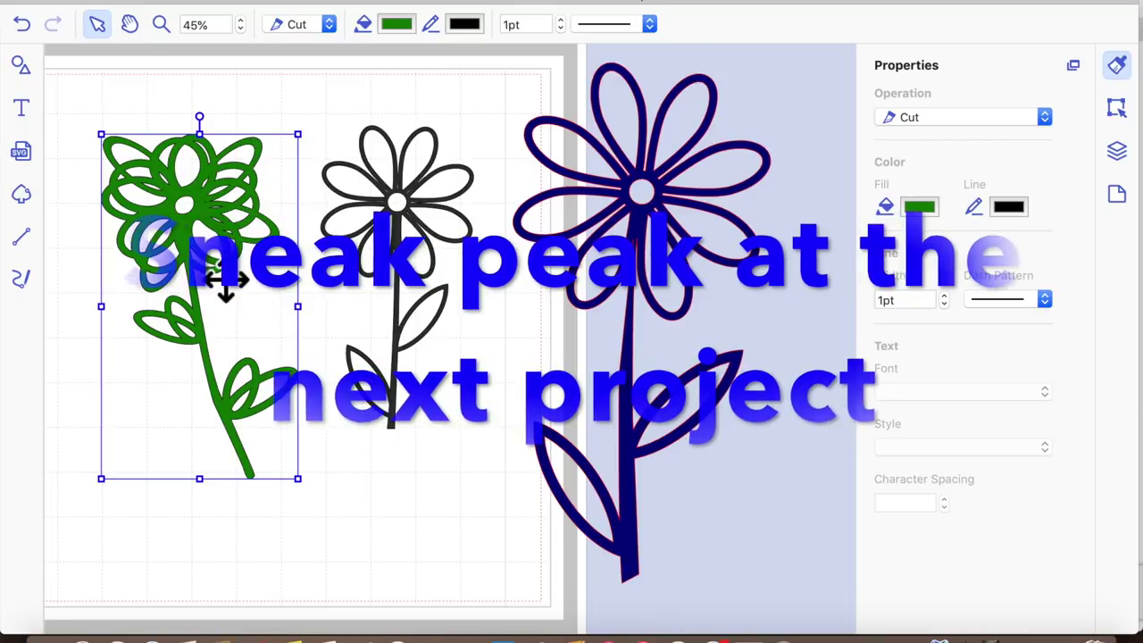
click(412, 503)
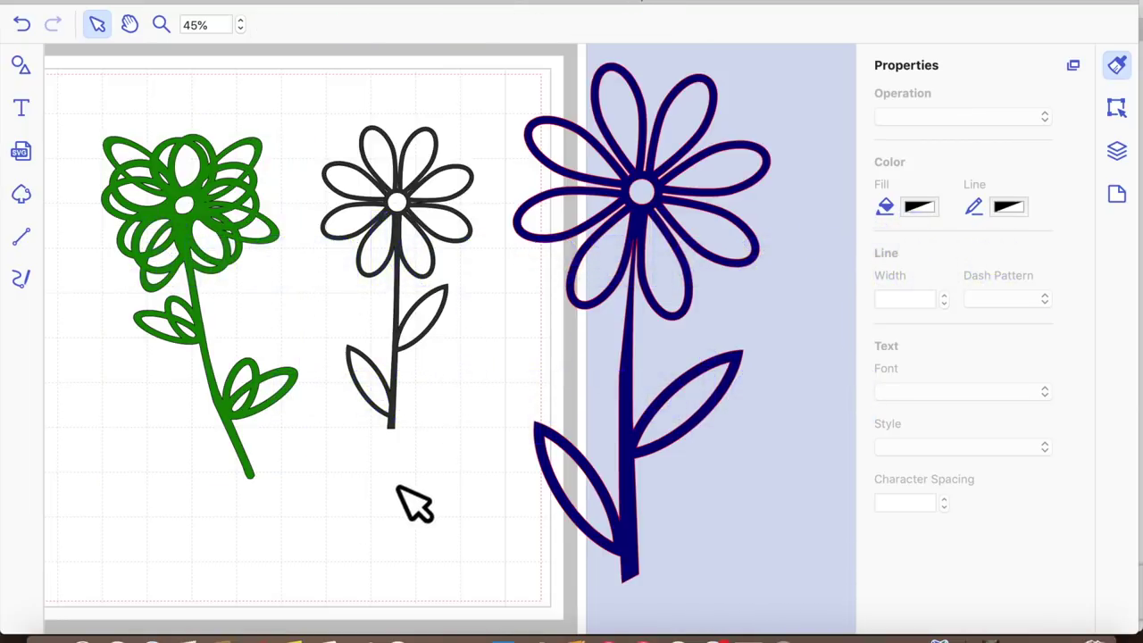